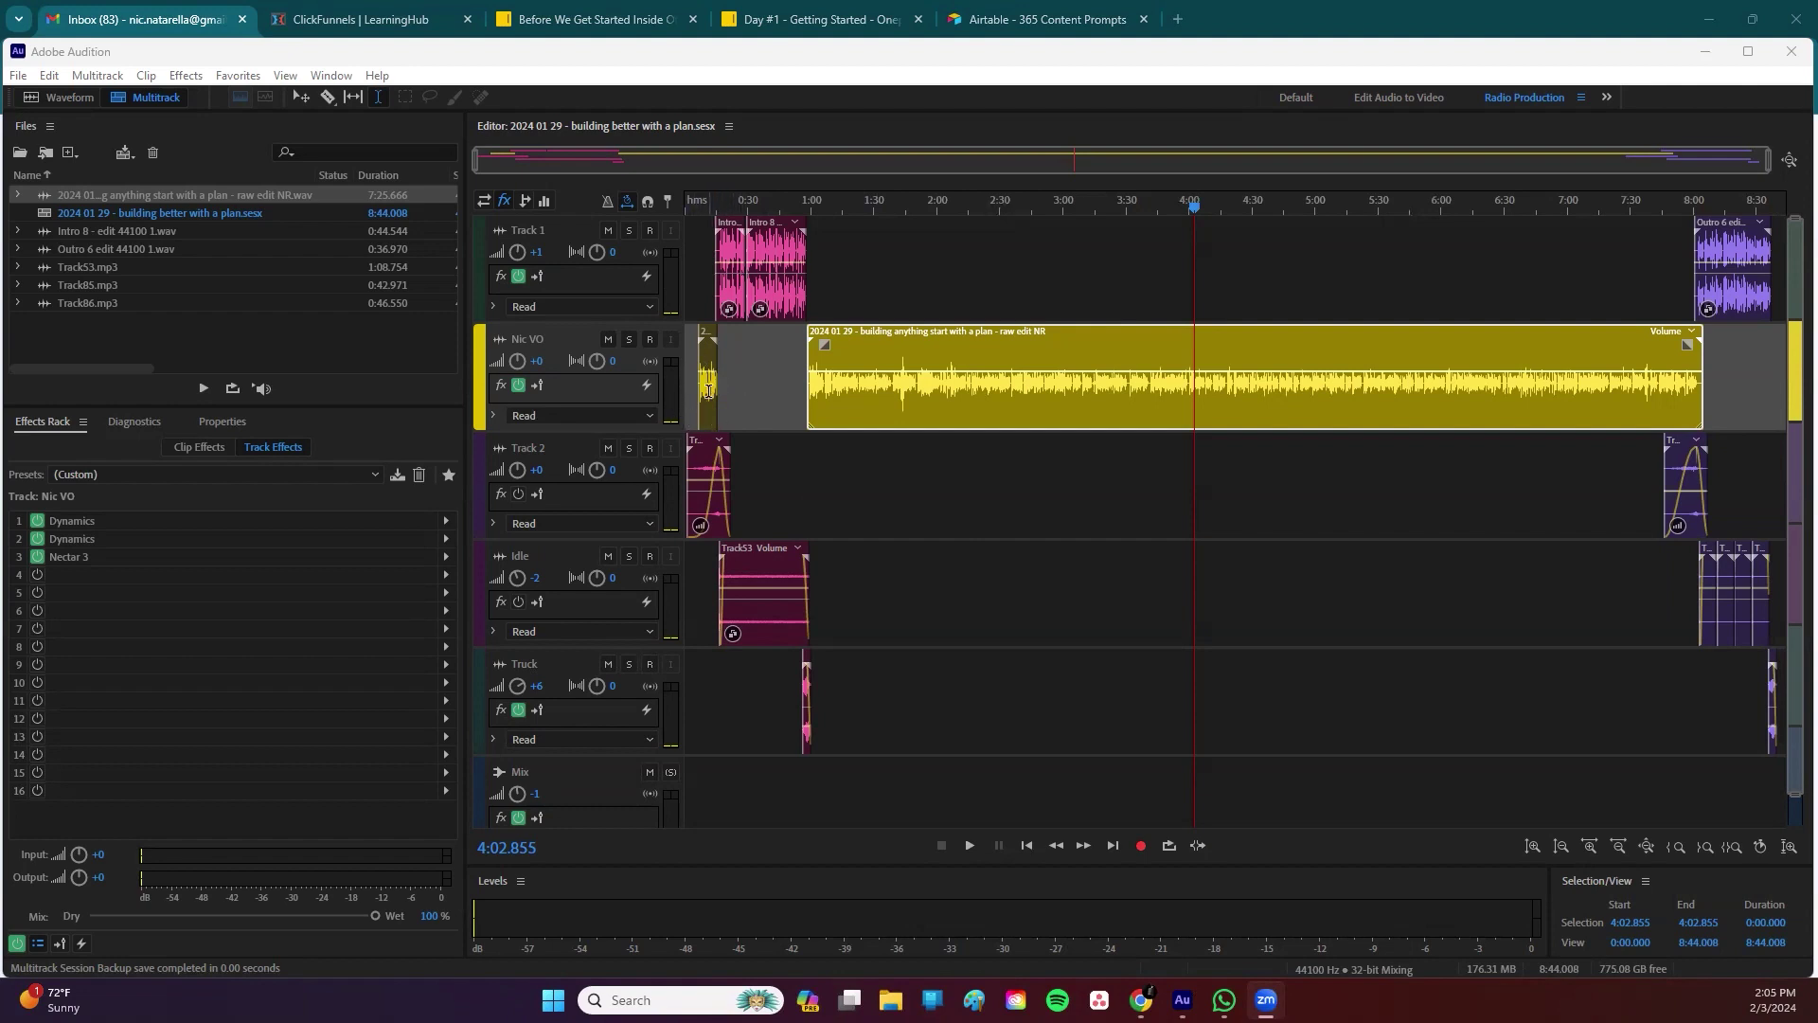
Step: Open the long voice-over clip from the multitrack session in the Waveform editor and show the entire file
left_click_drag(807, 455, 1693, 510)
left_click(1329, 415)
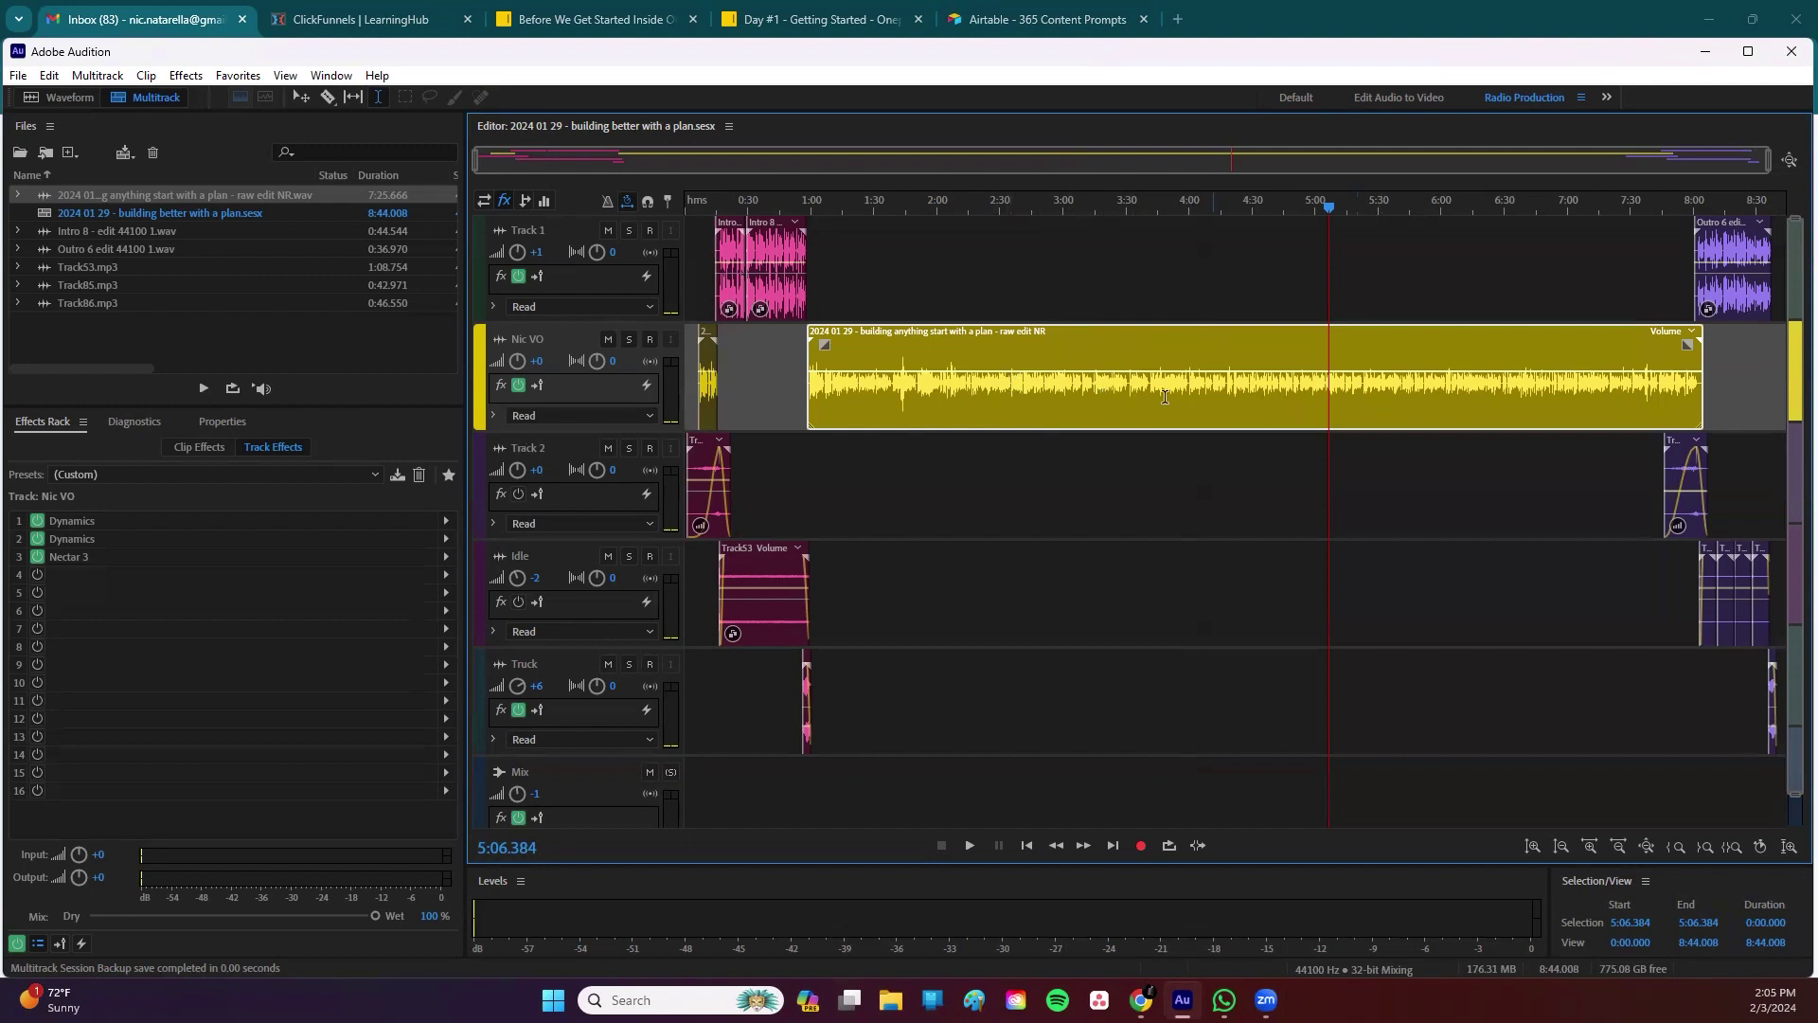
double_click(1131, 397)
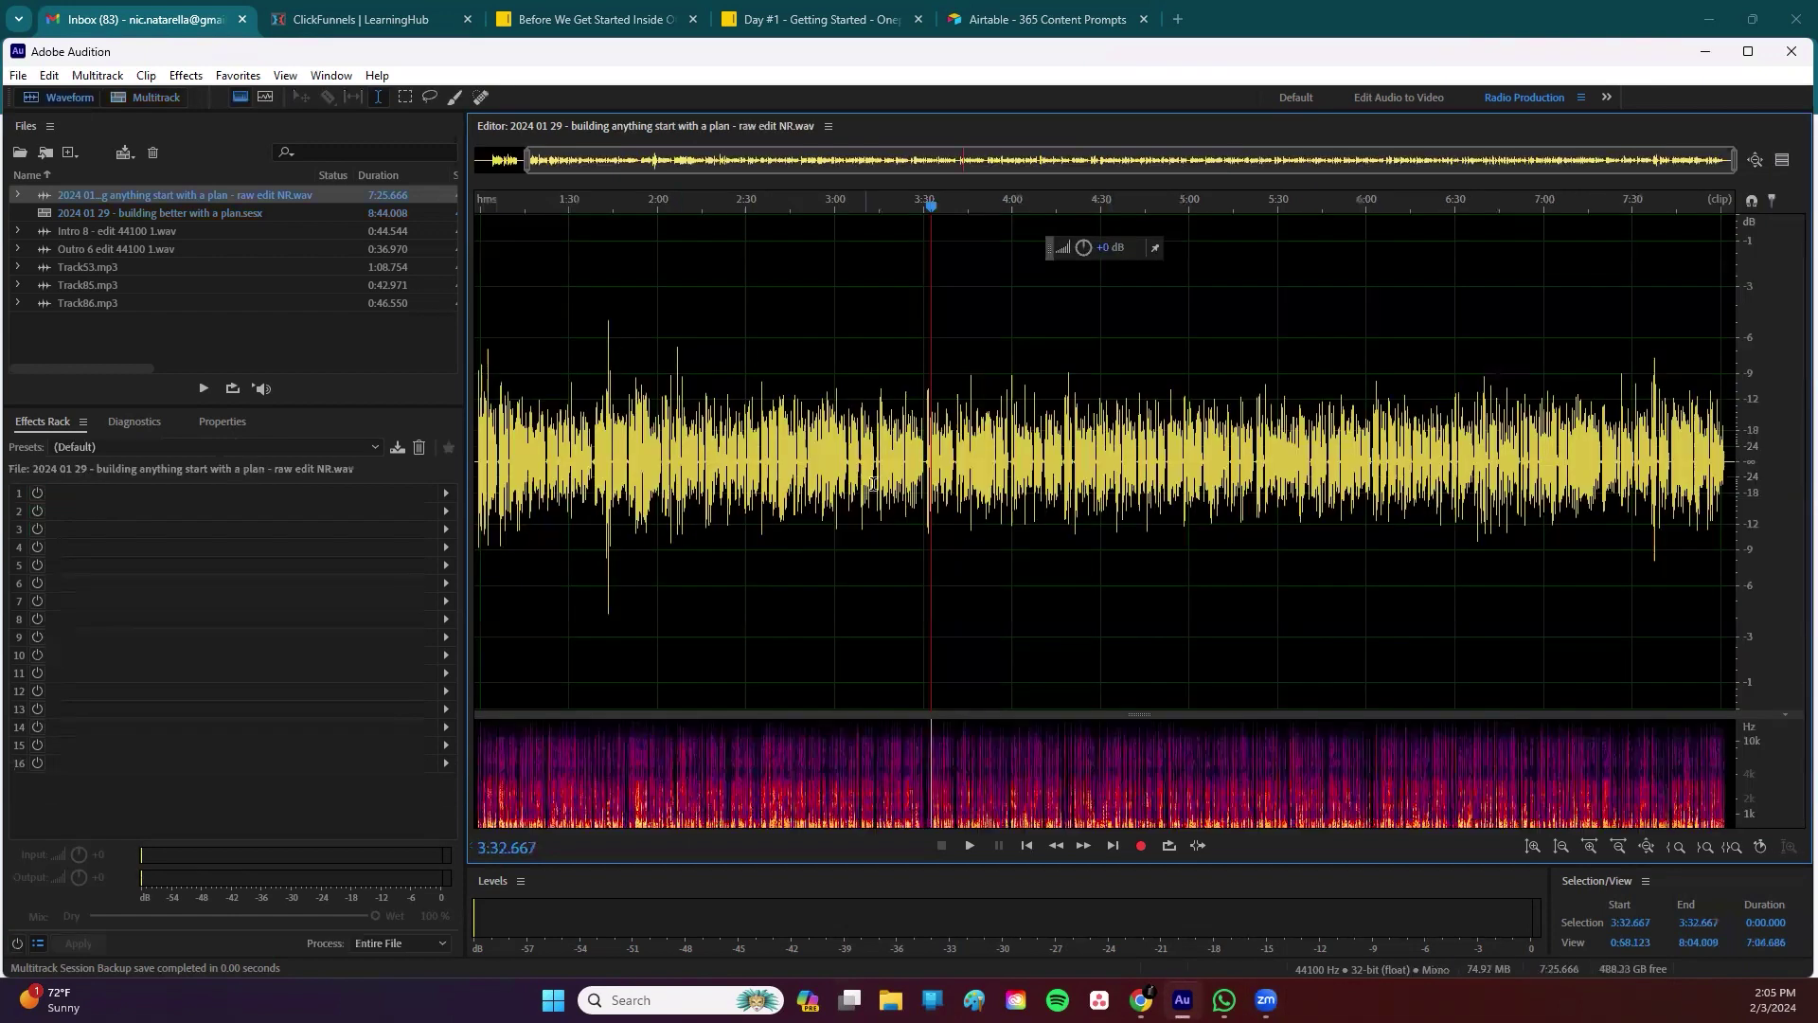
left_click_drag(498, 483, 1724, 628)
left_click(581, 548)
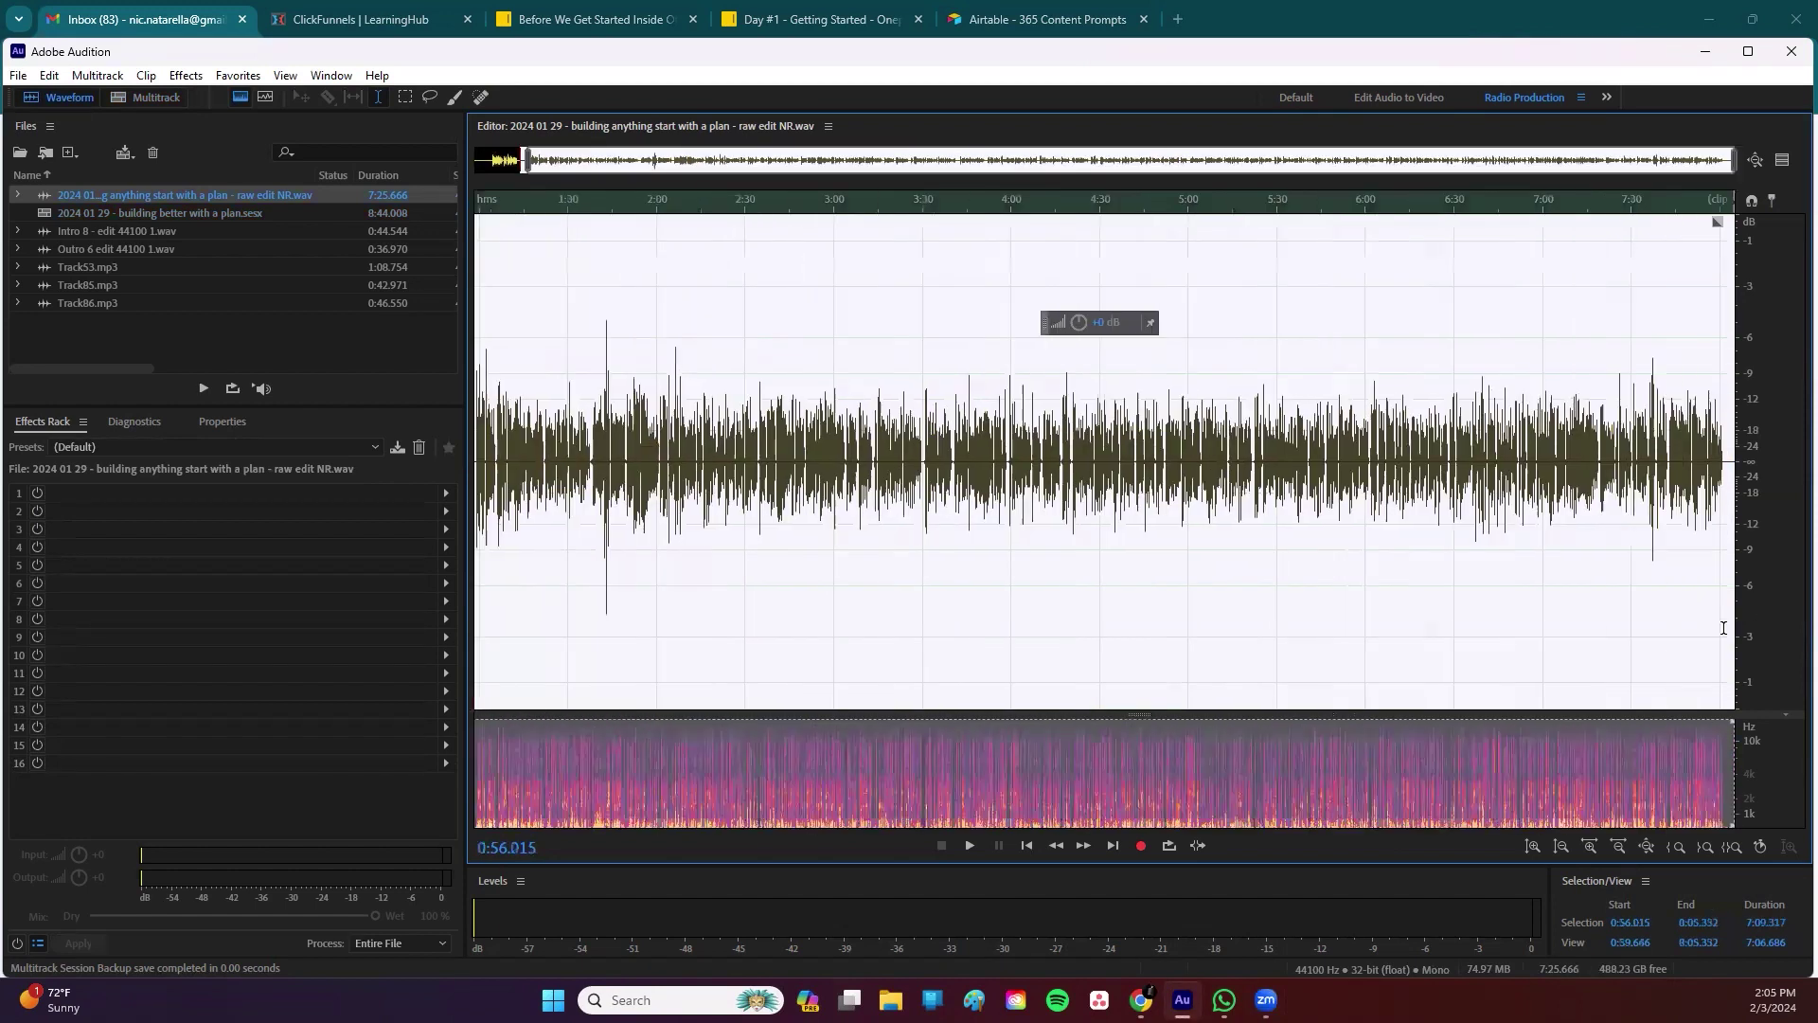
left_click(1003, 599)
scroll(1079, 516, "down", 1)
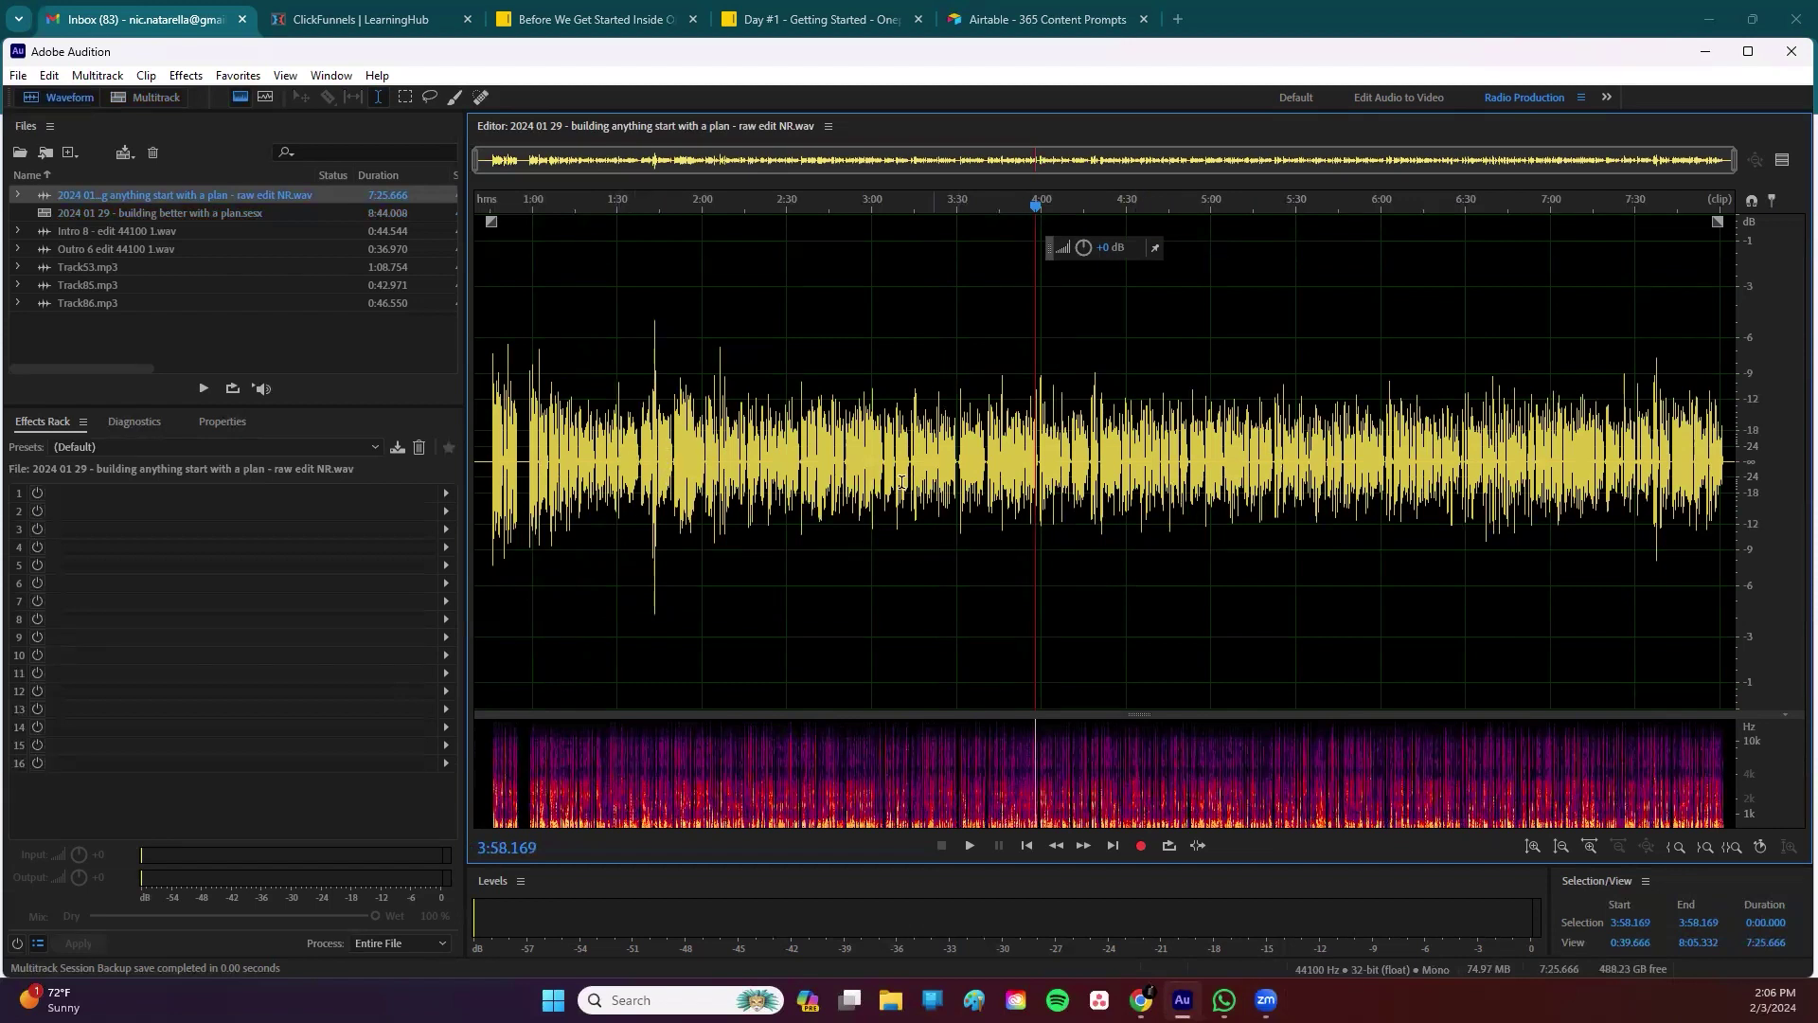
Step: Select the loud peak between about 1:42.5 and 1:44.6 and slightly lower its amplitude
scroll(619, 518, "up", 5)
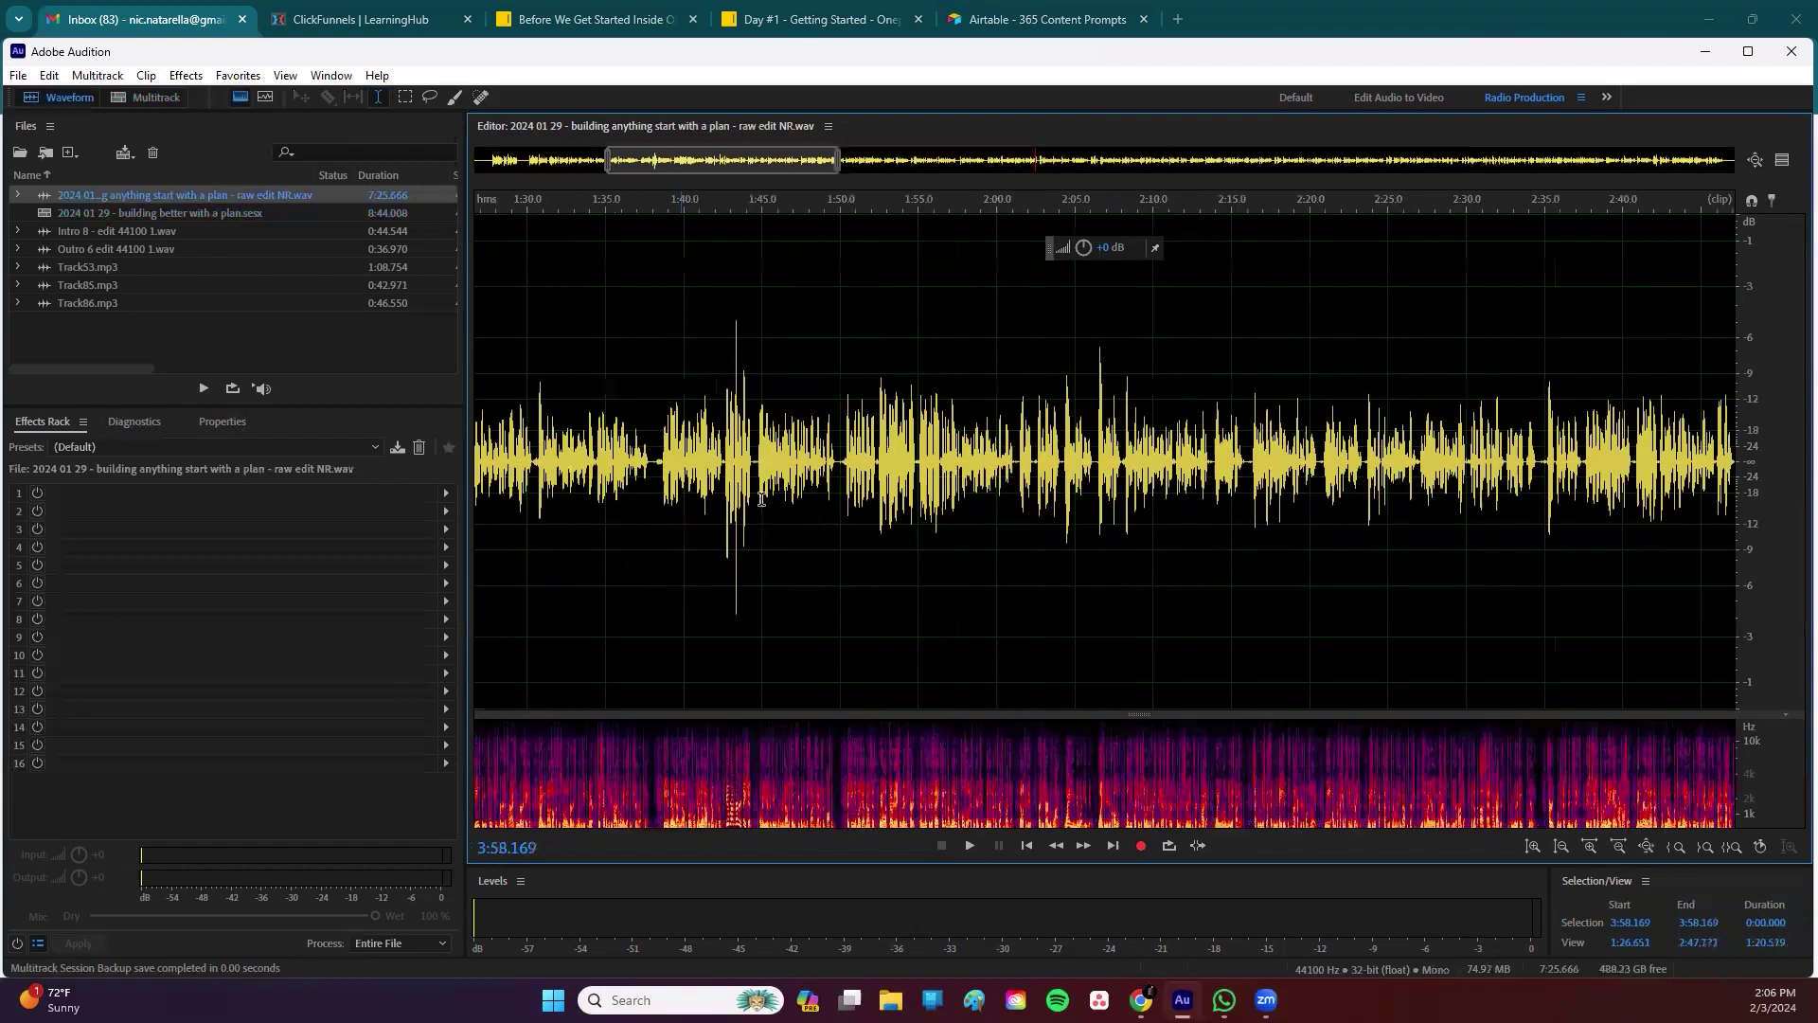
left_click_drag(763, 511, 839, 532)
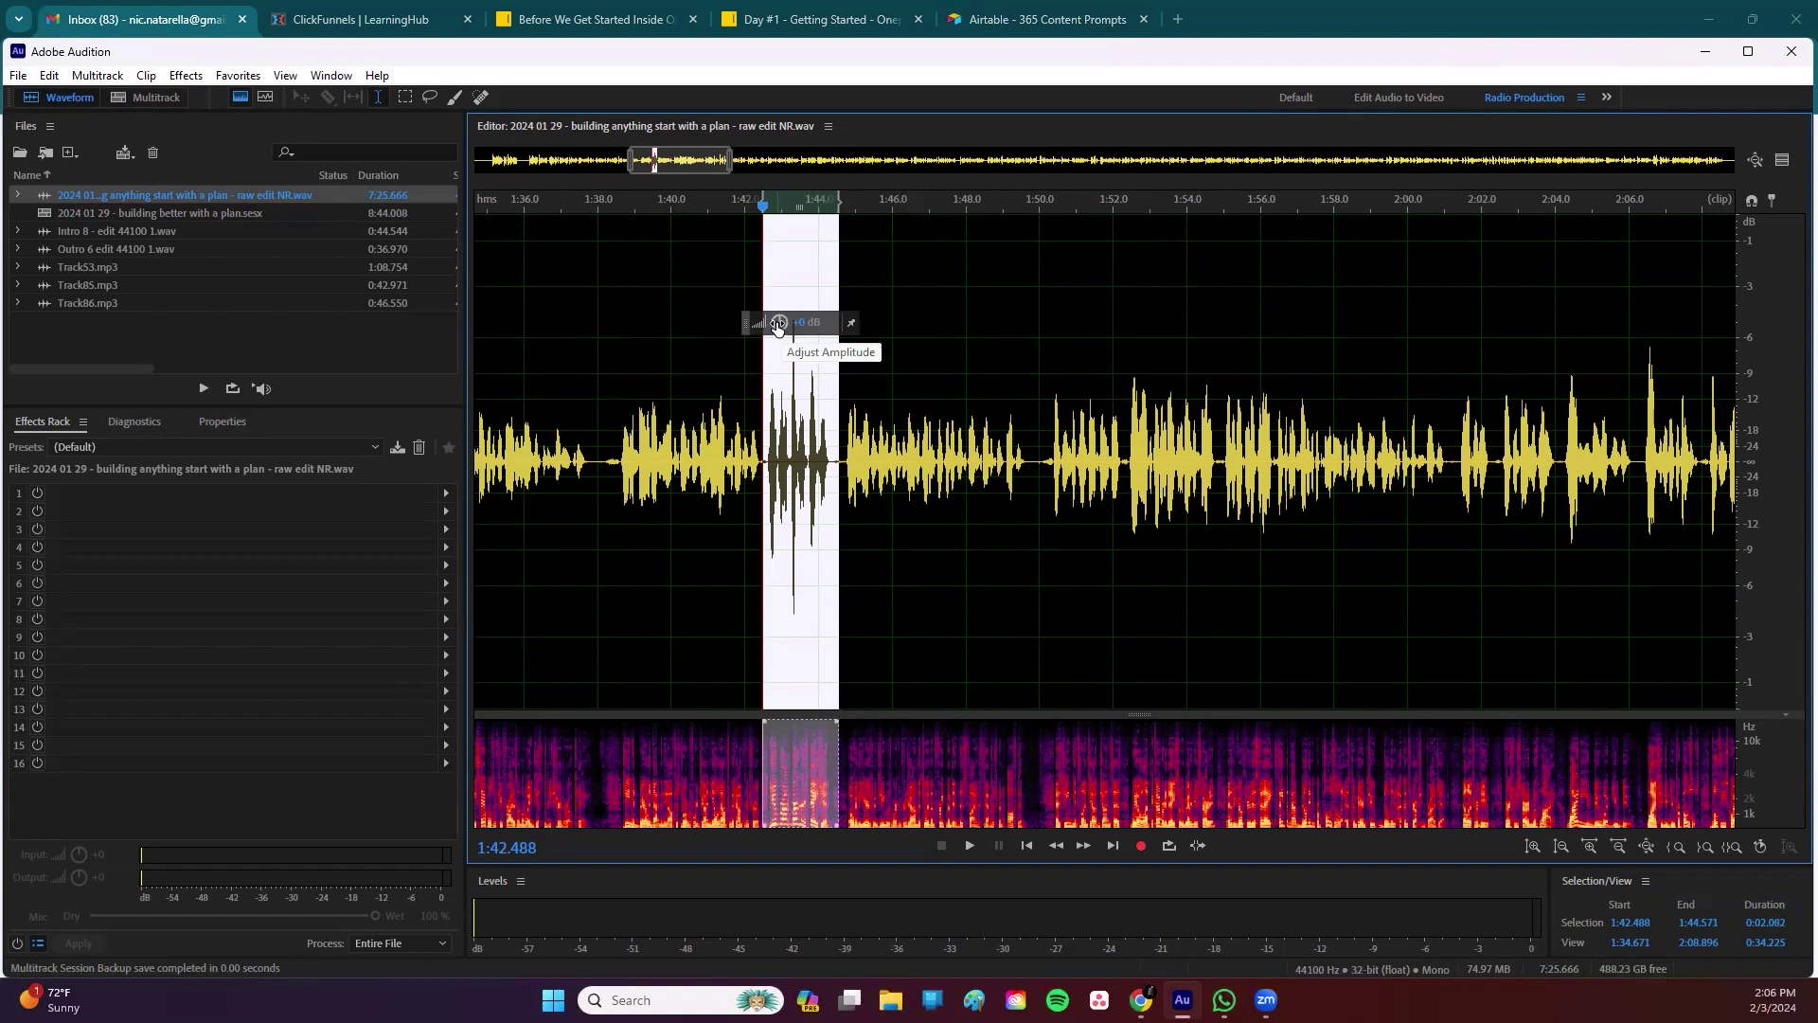
left_click_drag(778, 325, 778, 325)
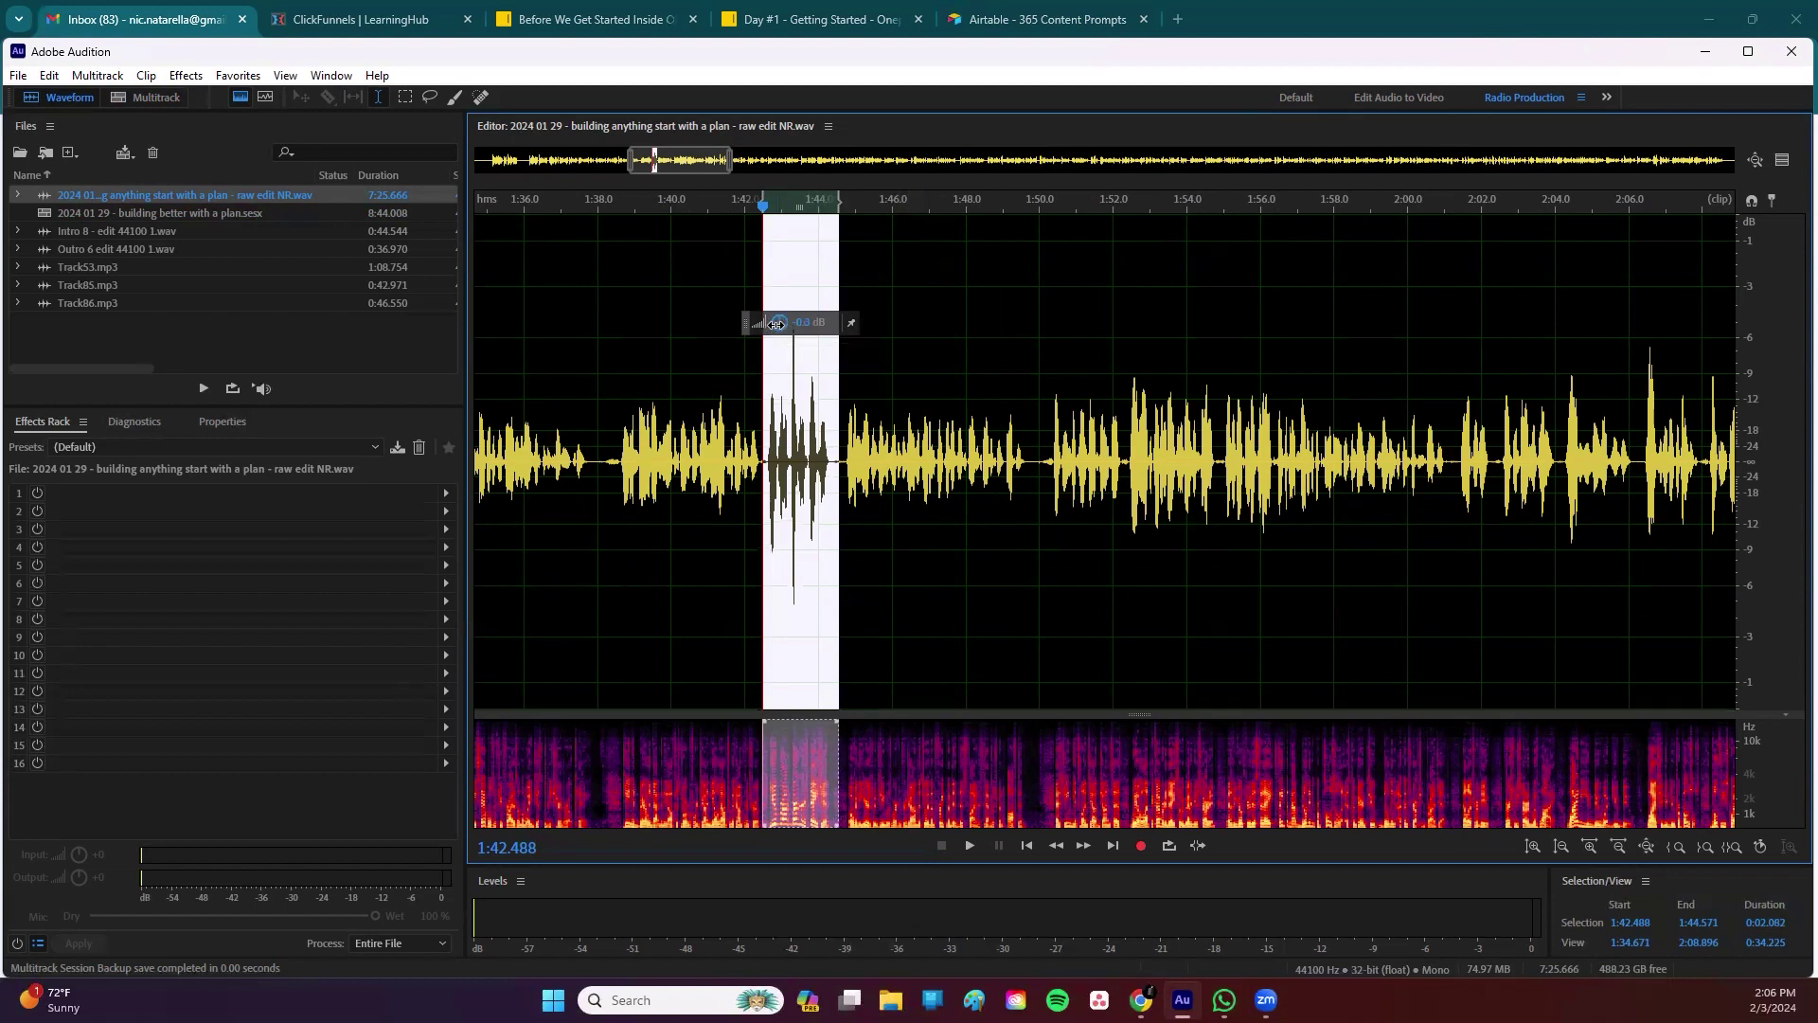
left_click_drag(765, 325, 974, 330)
left_click(815, 459)
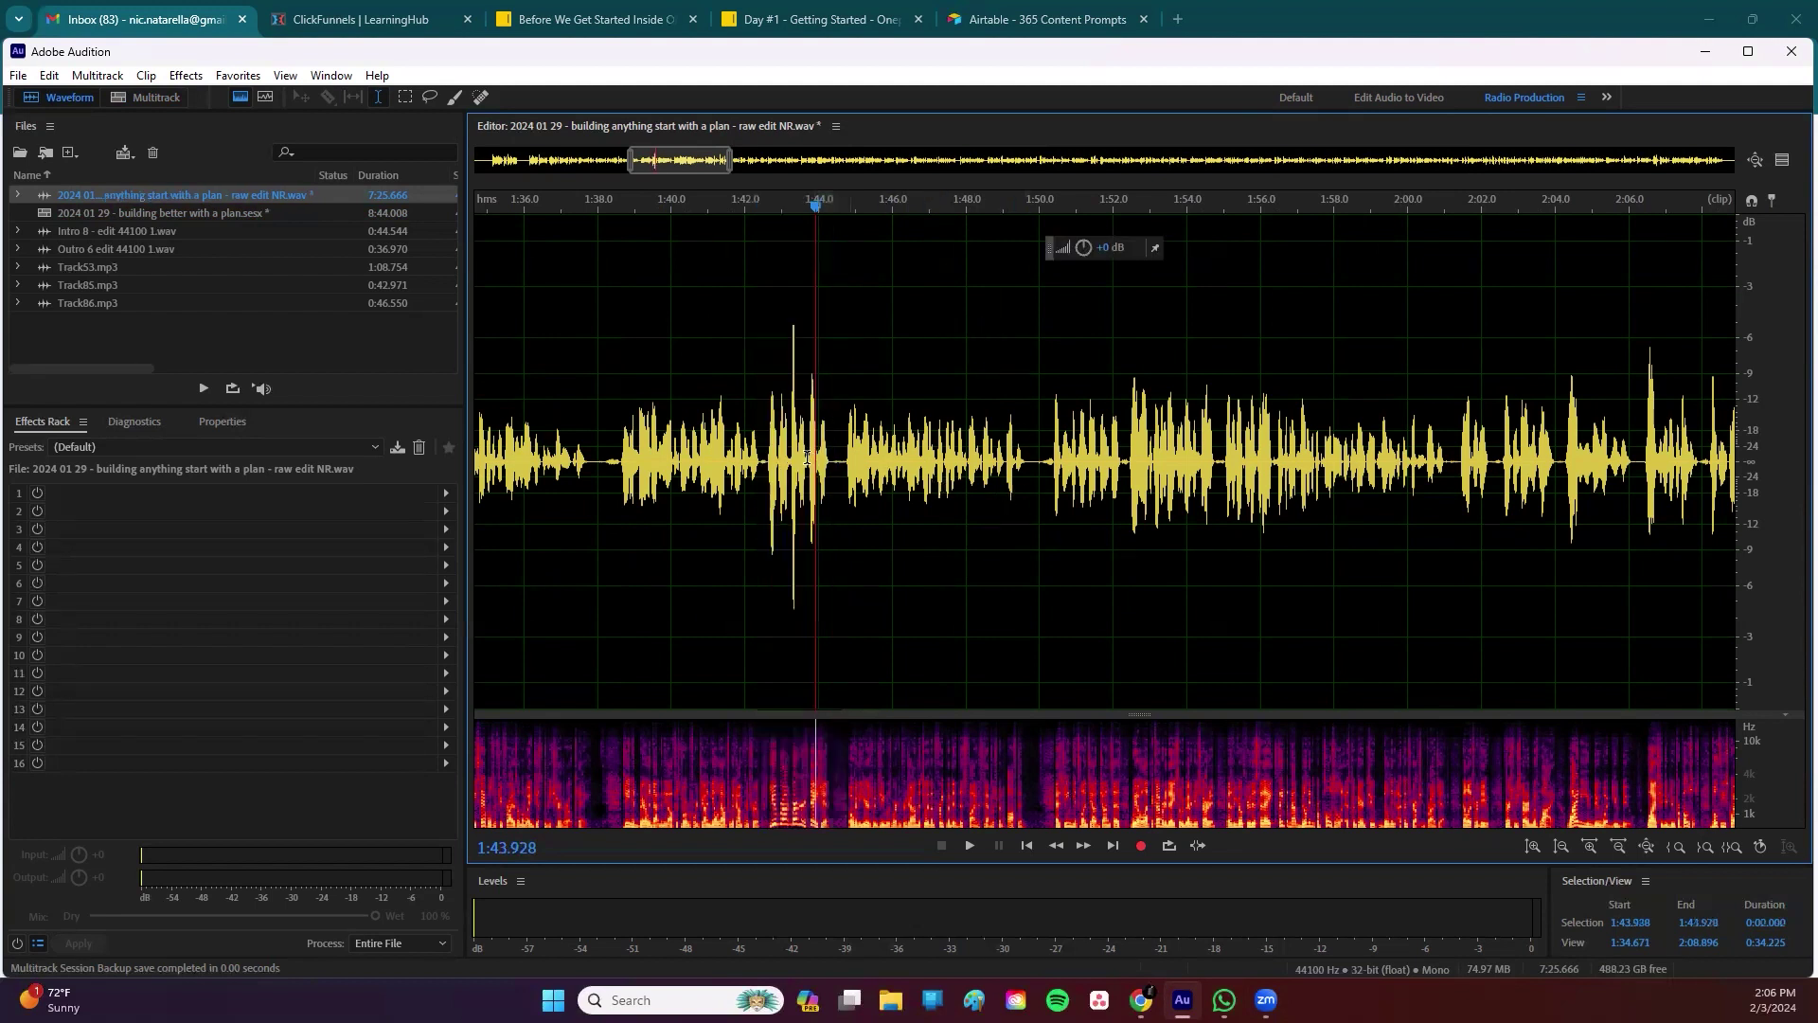
Step: Reselect the loud passage from about 1:42.4 to 1:44.5 and reduce its amplitude further
left_click_drag(759, 459, 831, 385)
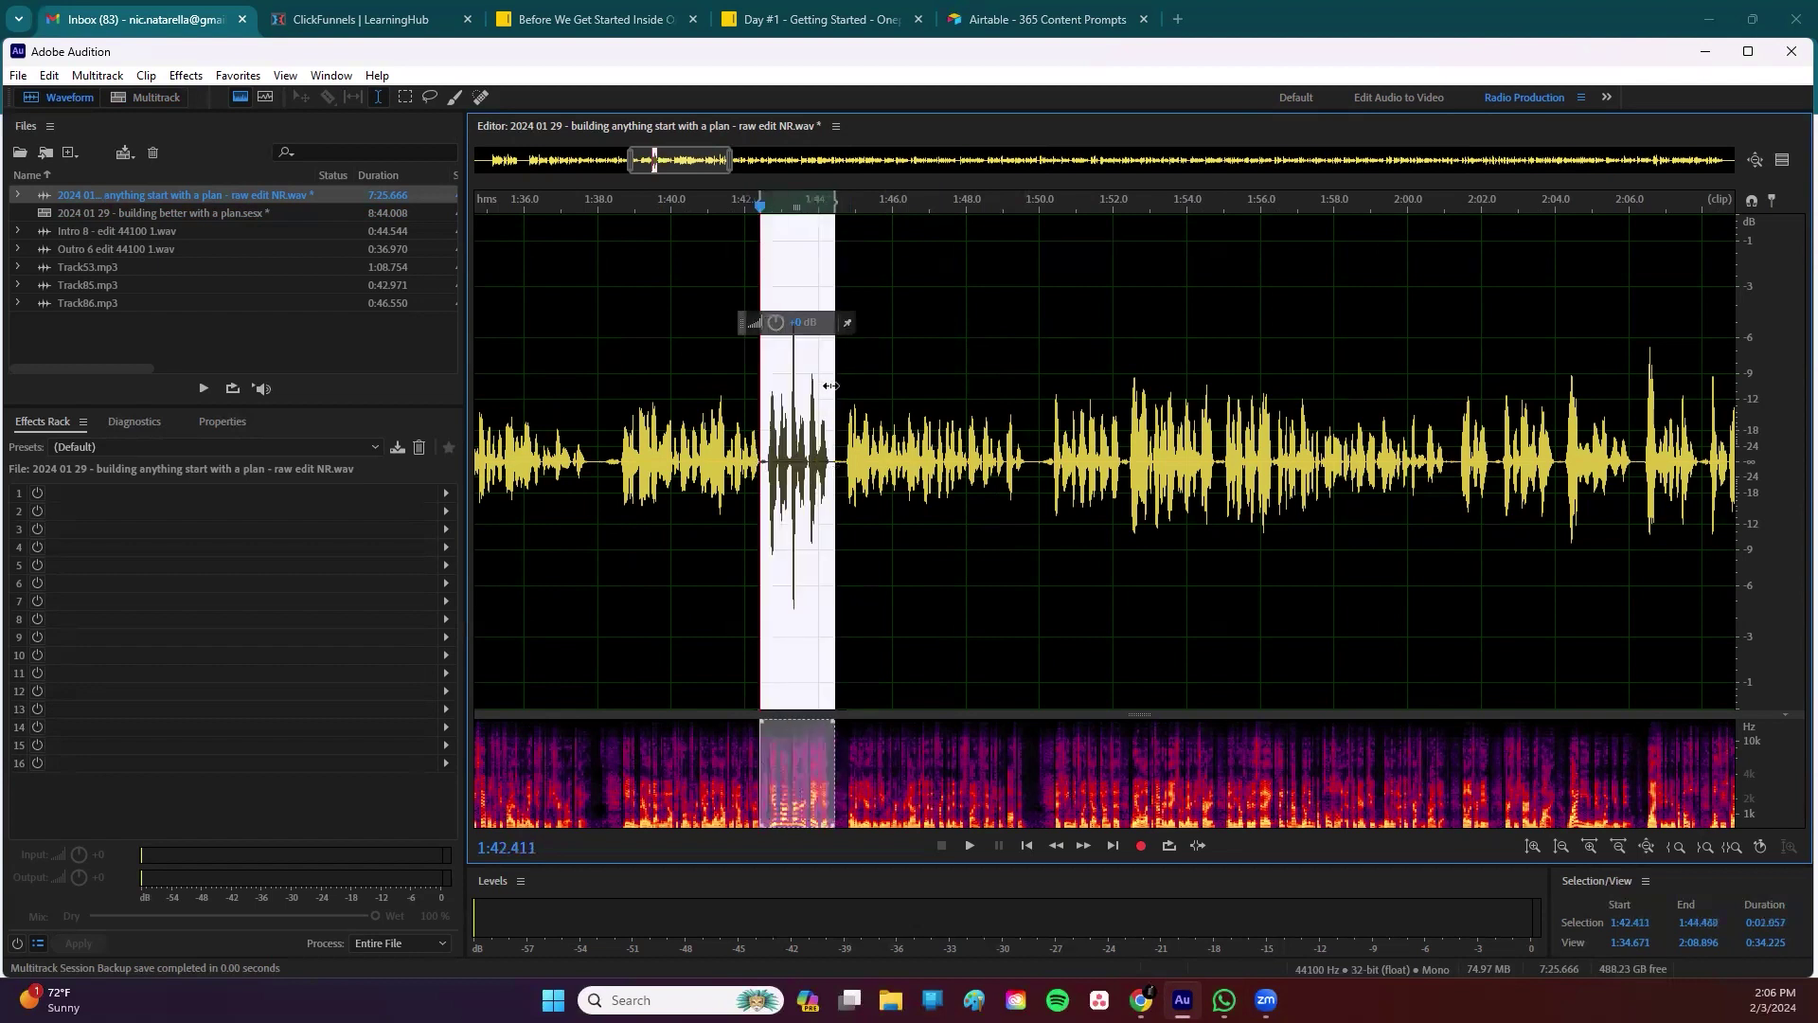
left_click_drag(772, 324, 757, 324)
left_click(812, 445)
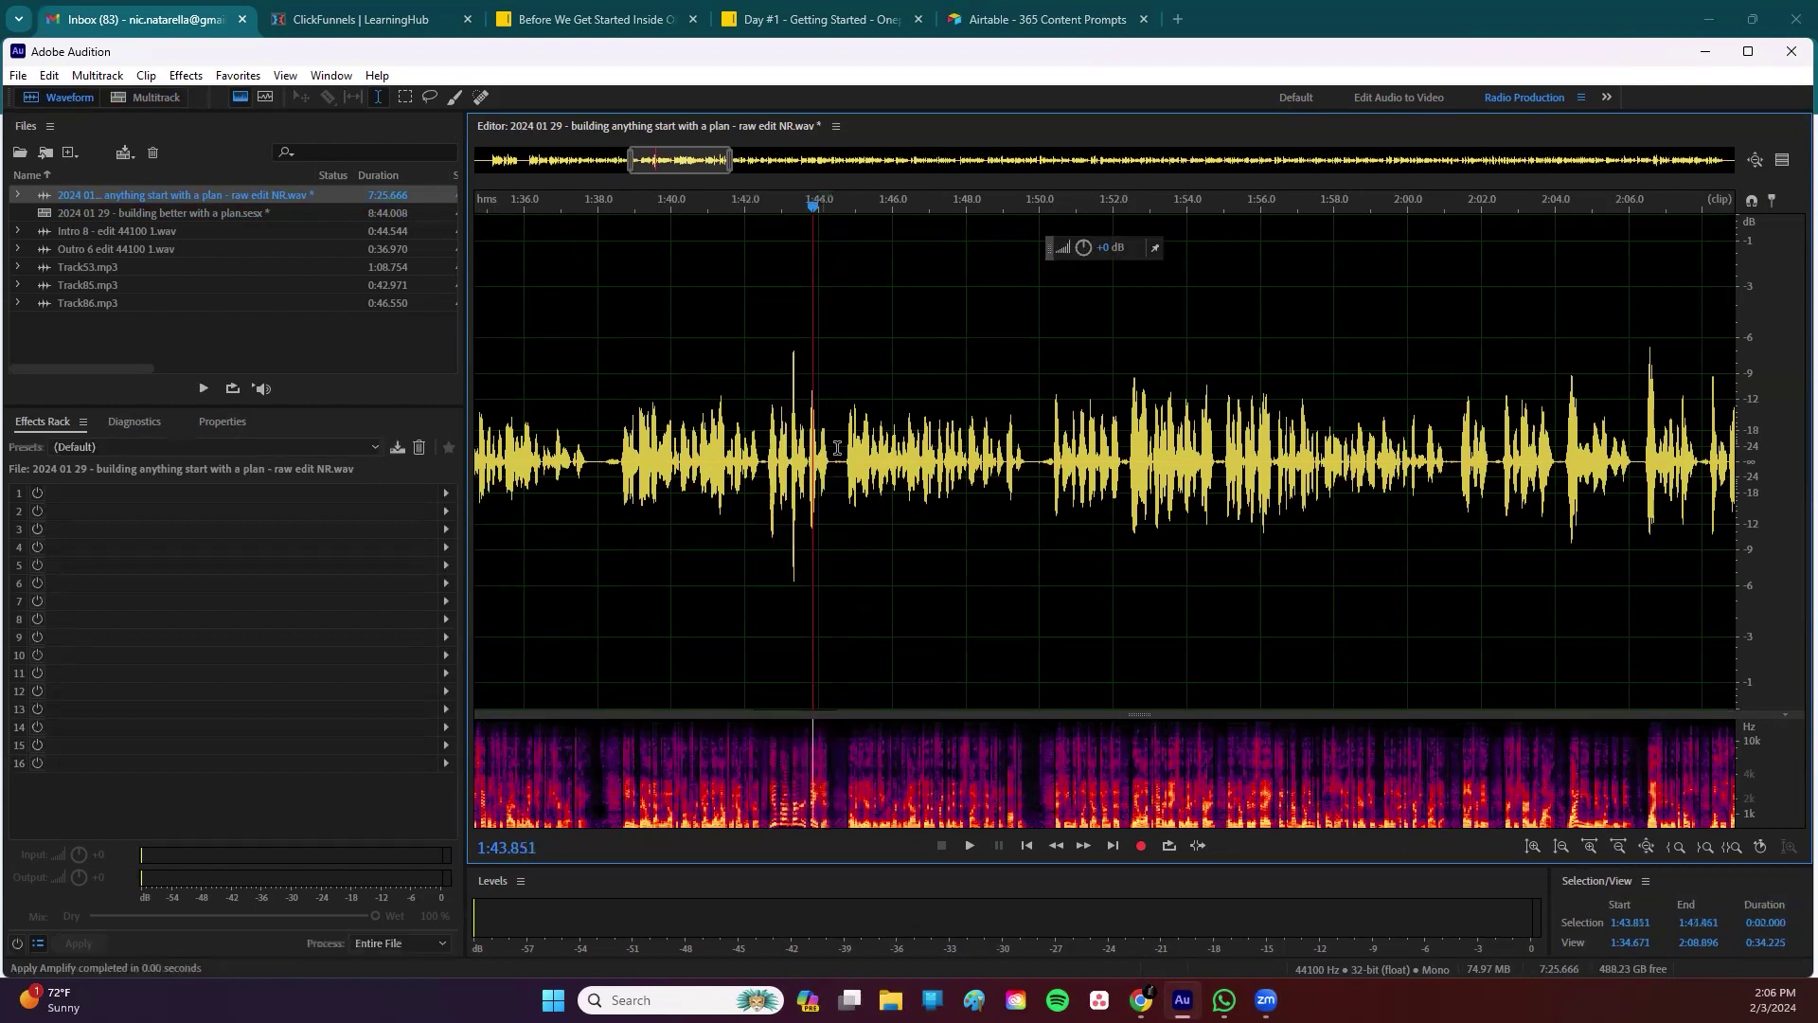
left_click(1037, 523)
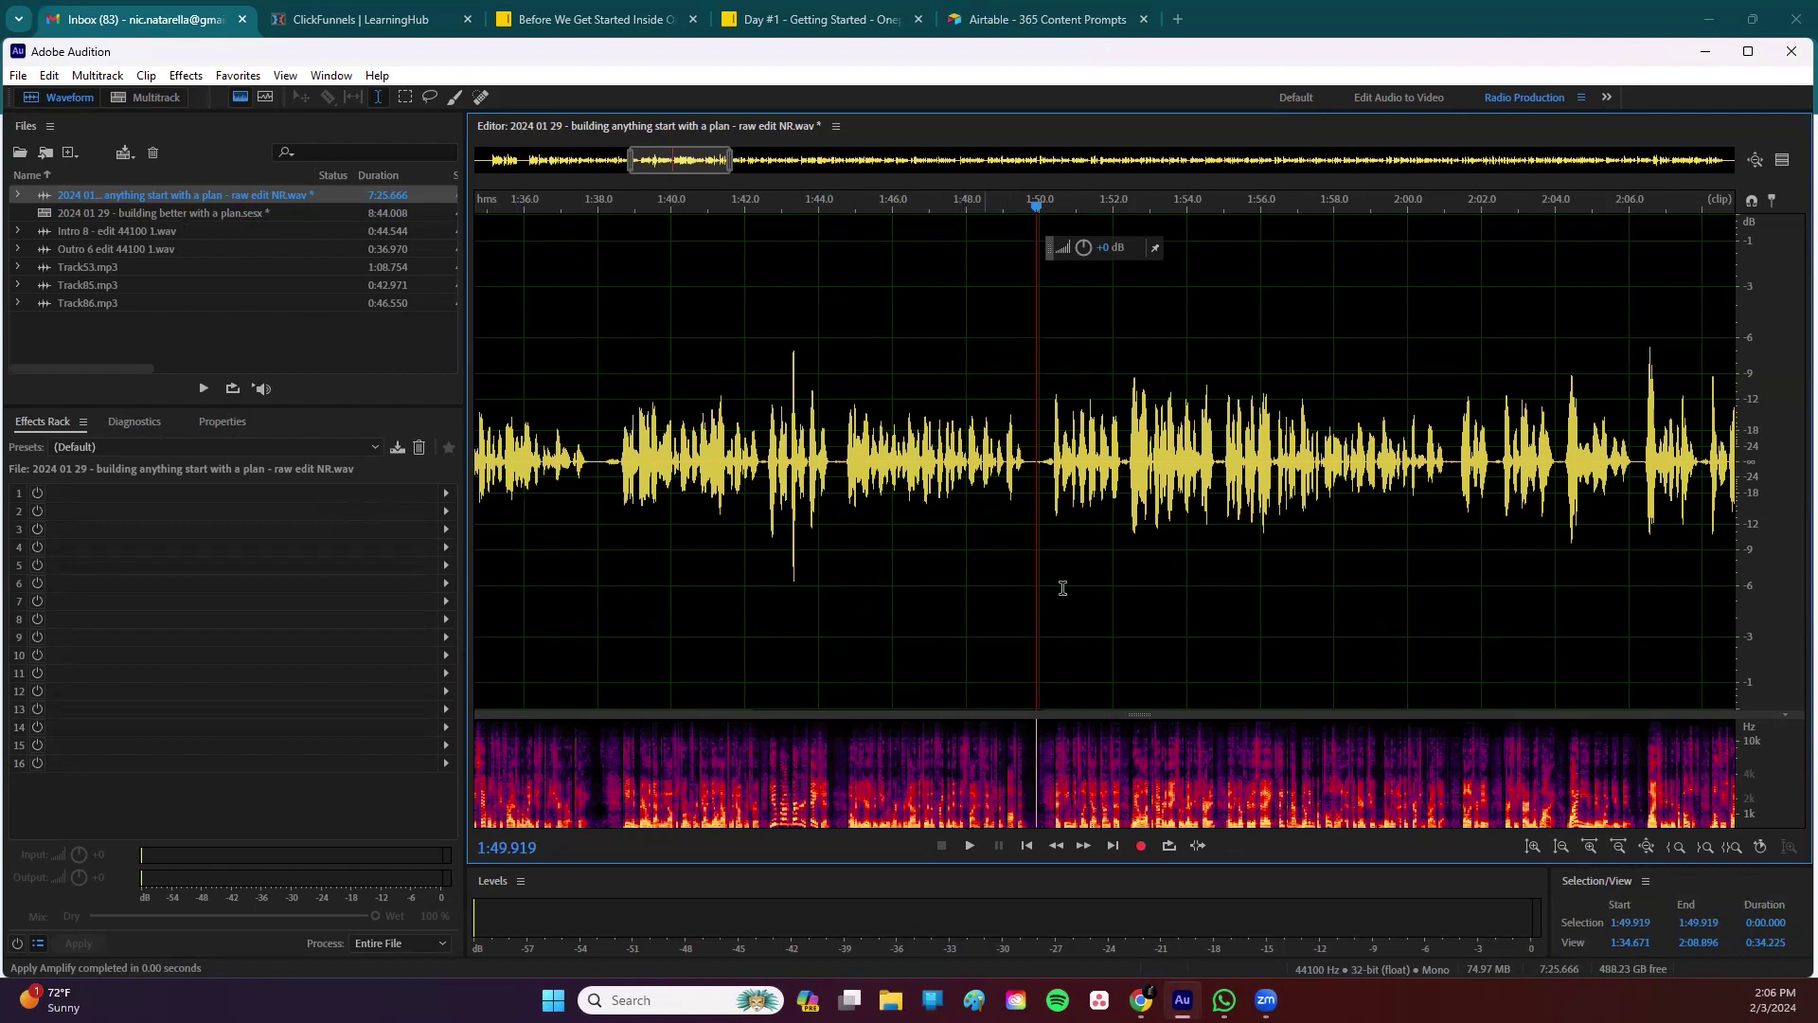
left_click(869, 403)
scroll(871, 407, "down", 2)
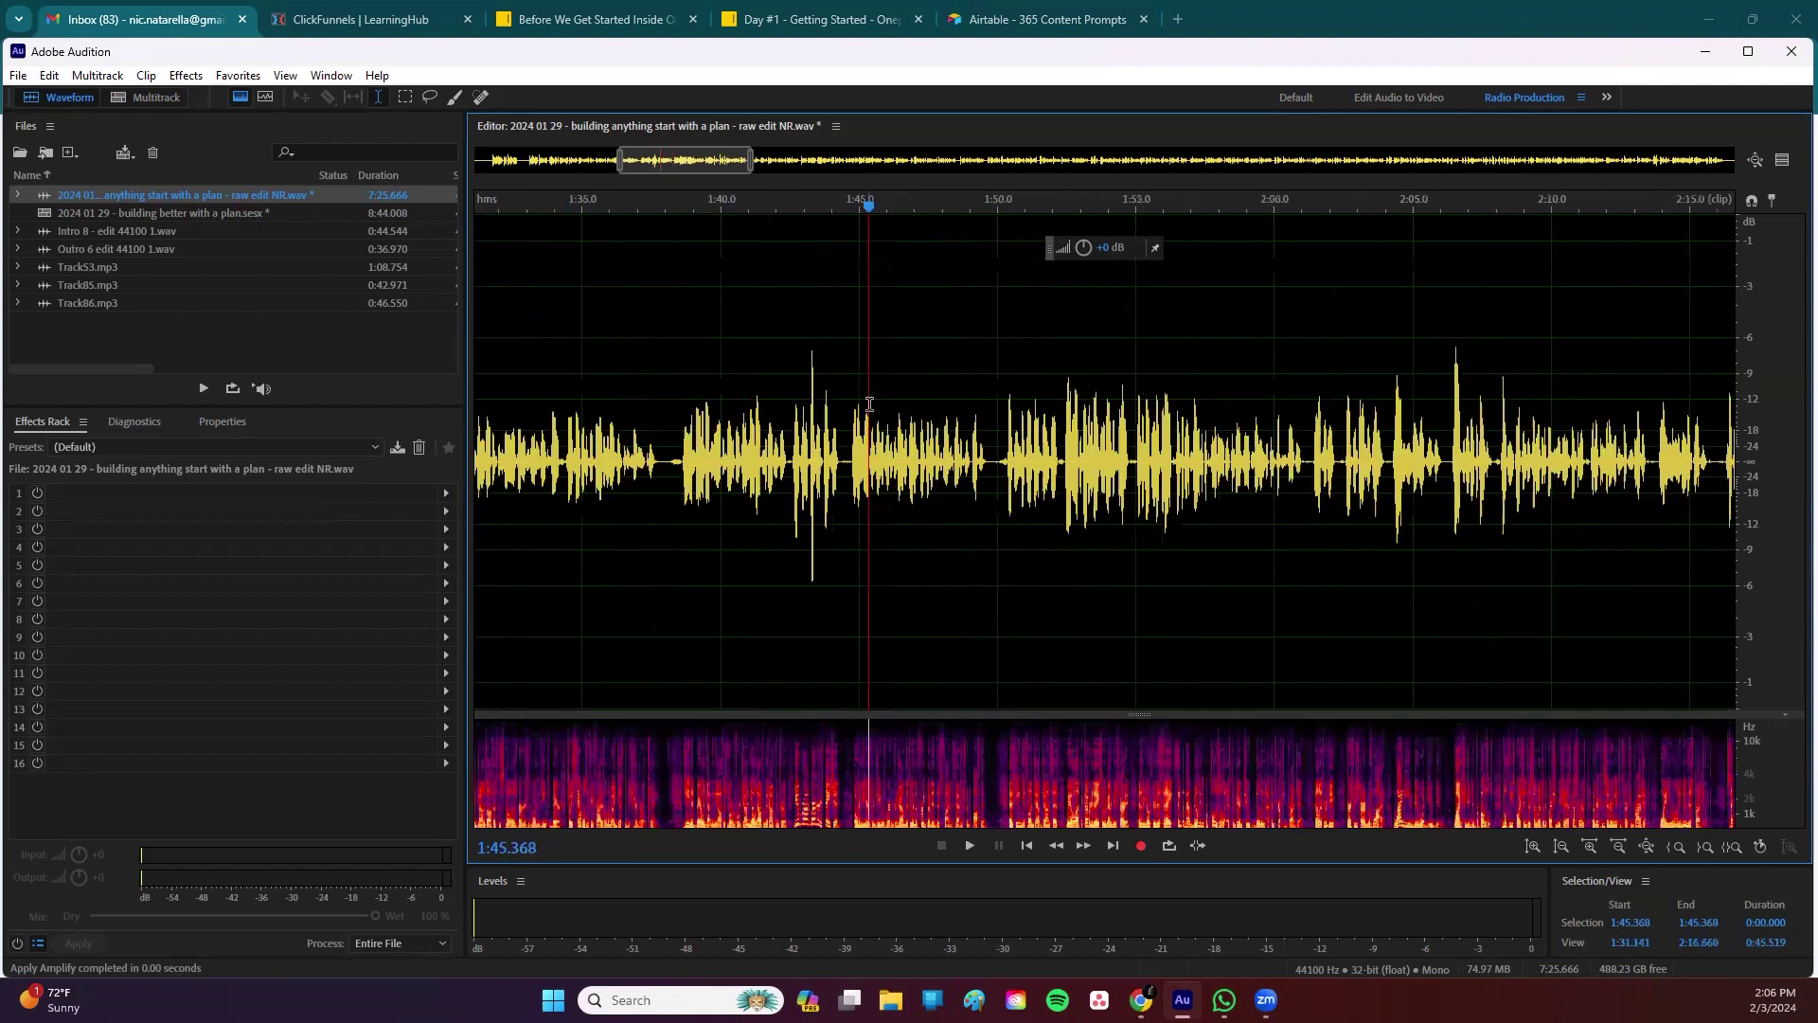
scroll(881, 412, "down", 2)
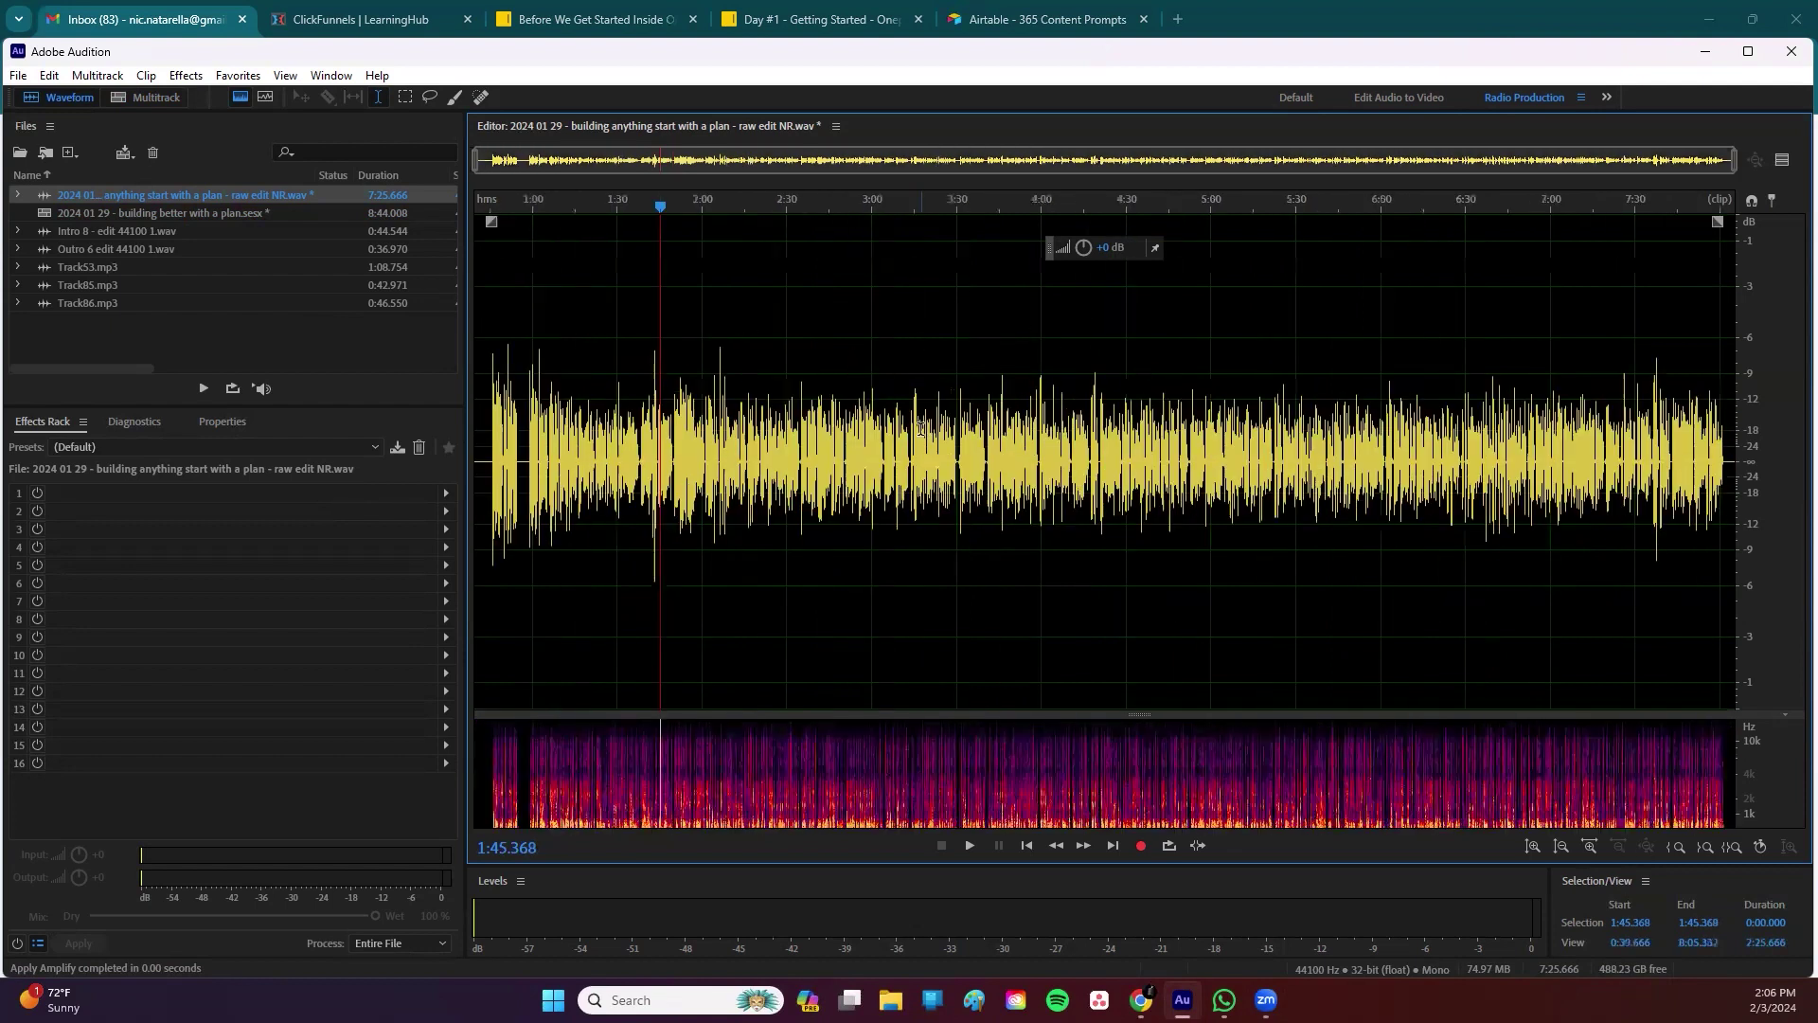
Step: Compare the edited voice-over clip in the Multitrack session, with taller tracks, against its Waveform view
left_click(144, 98)
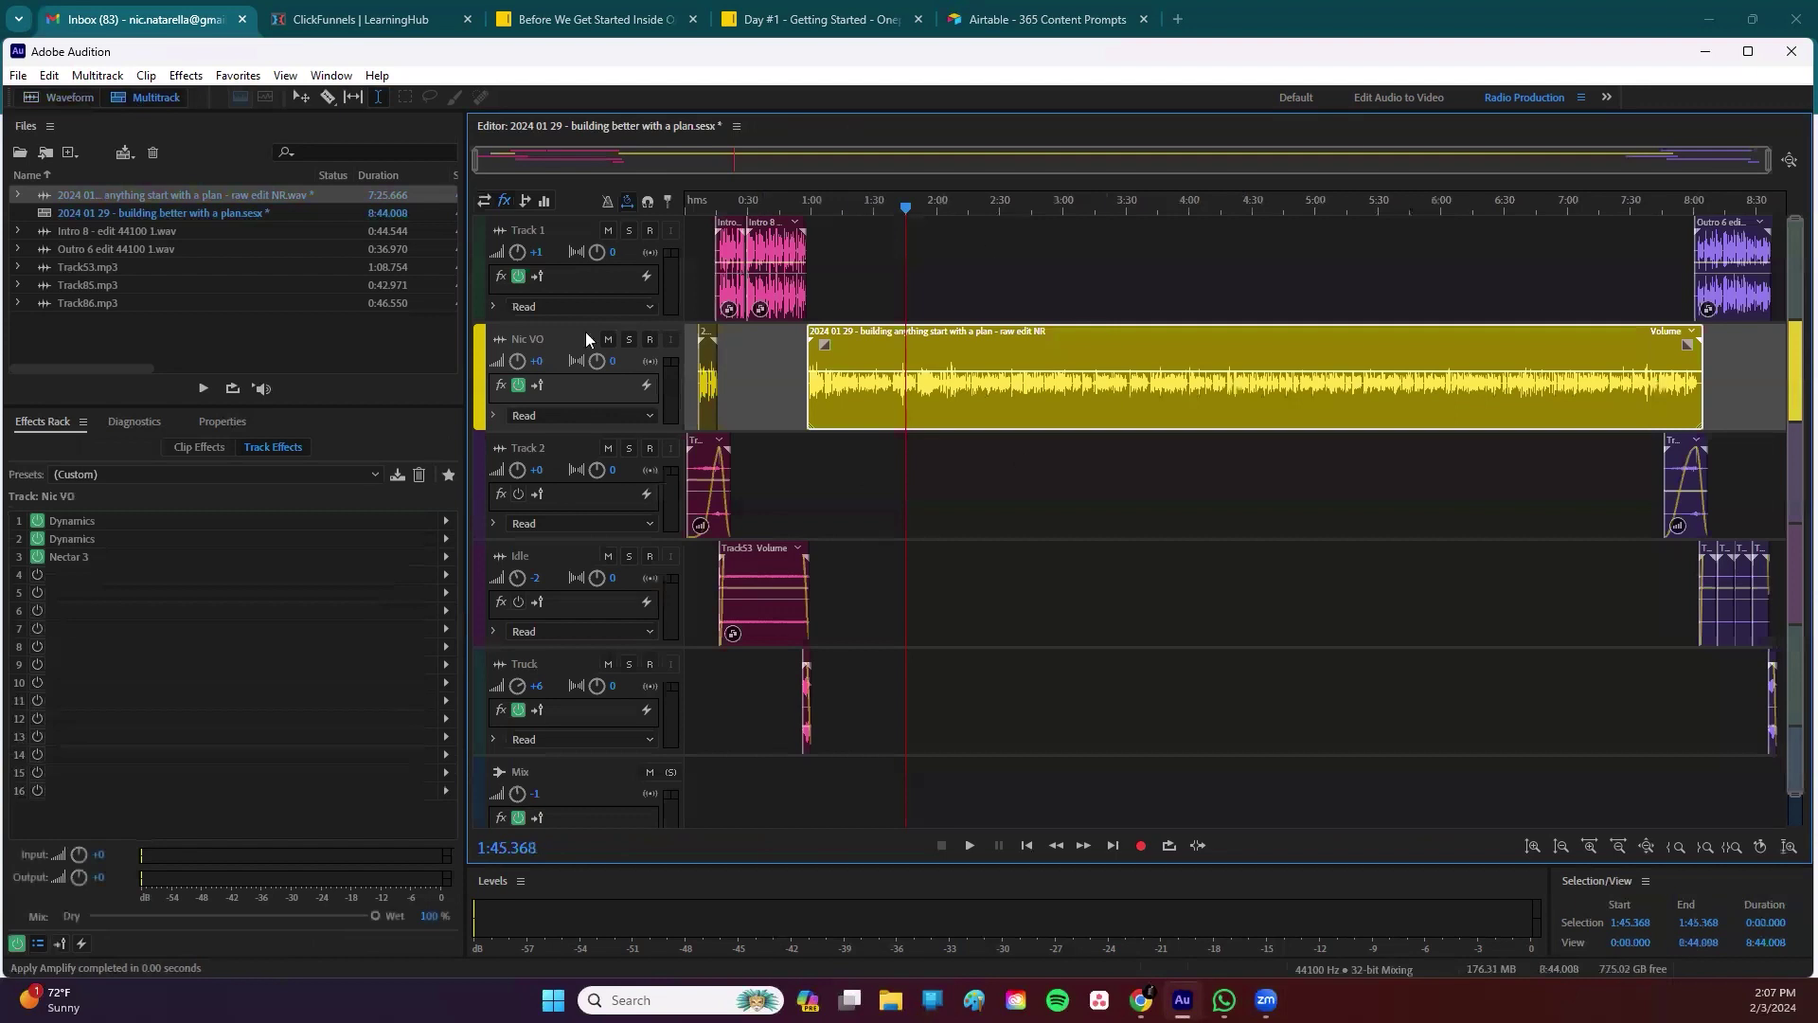
scroll(633, 422, "up", 2)
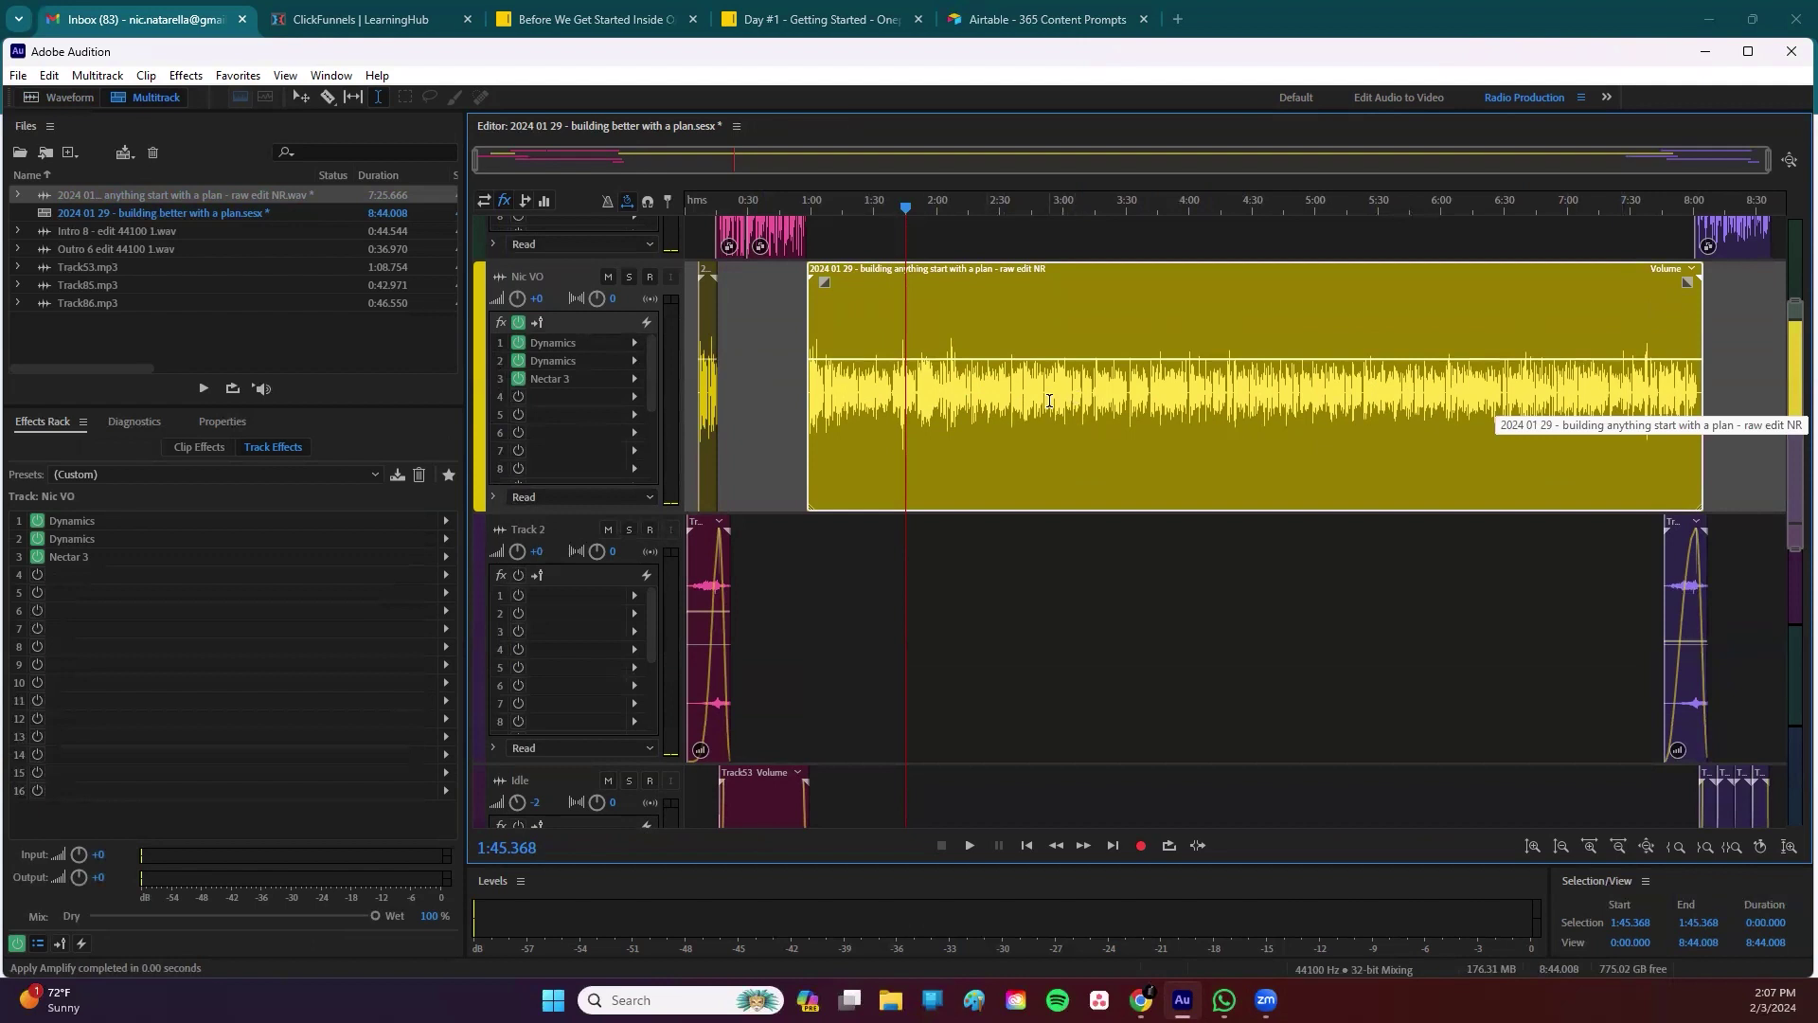
double_click(153, 197)
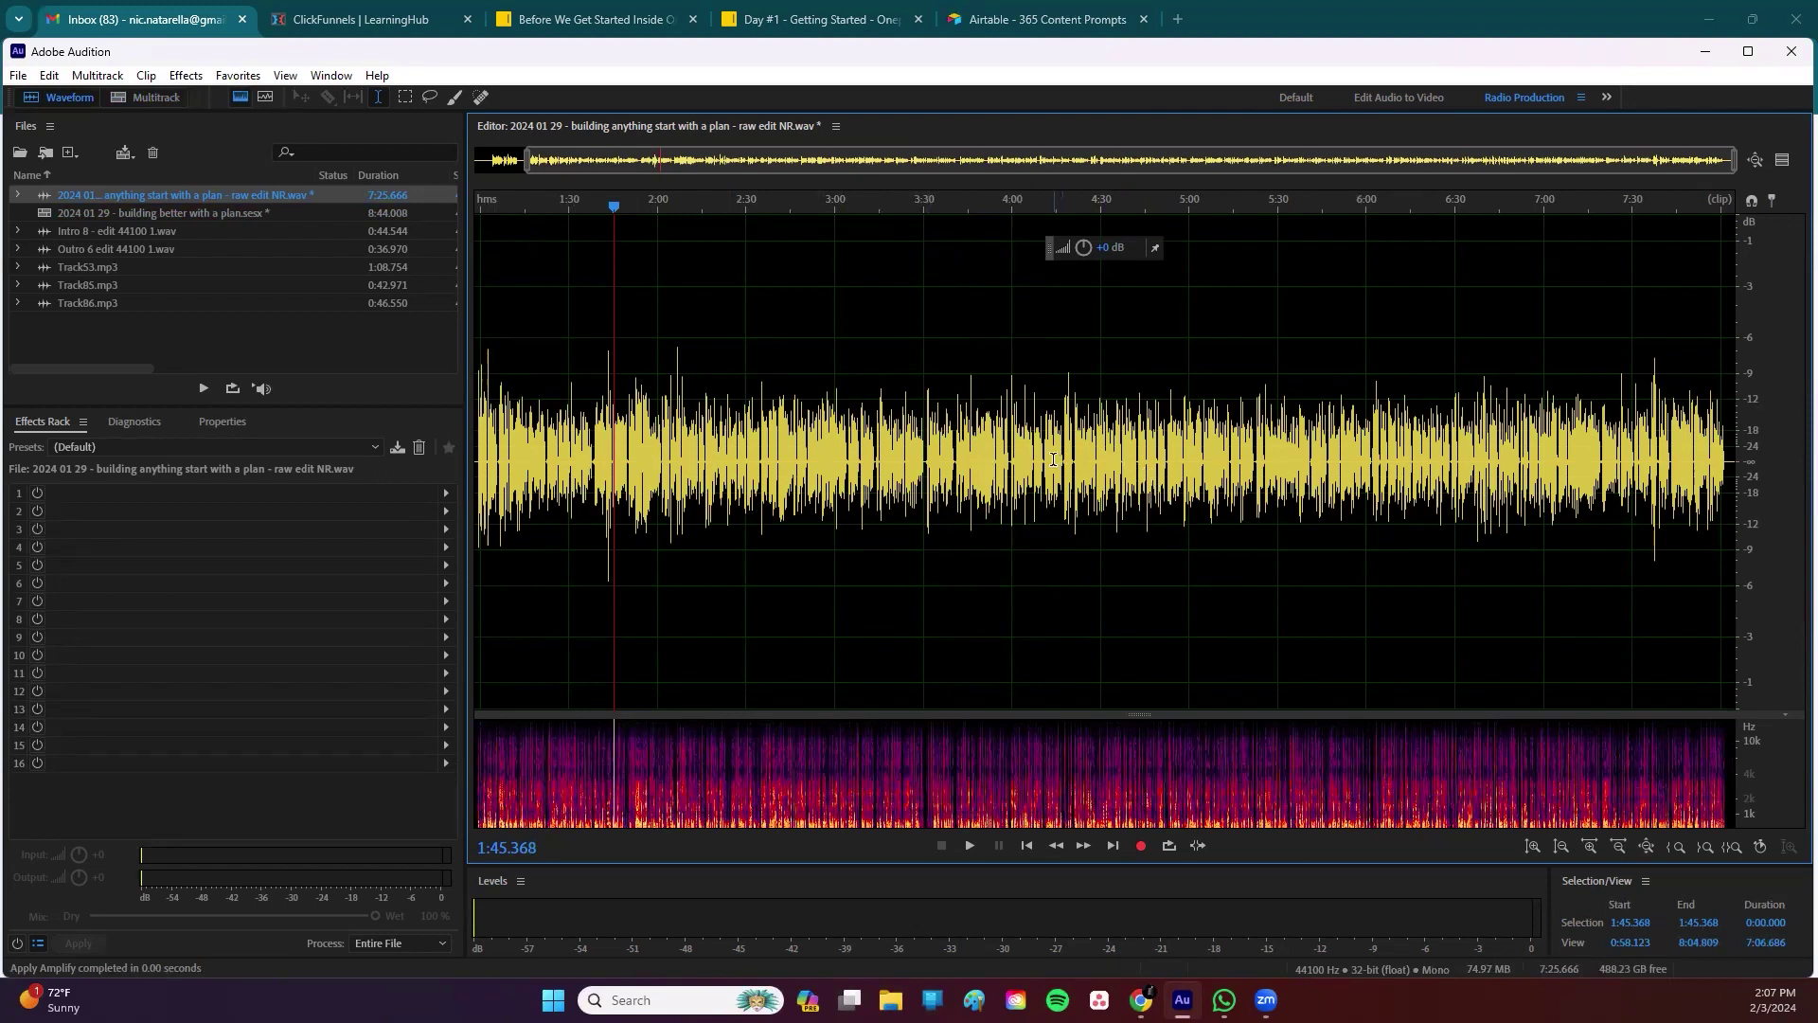
left_click(152, 98)
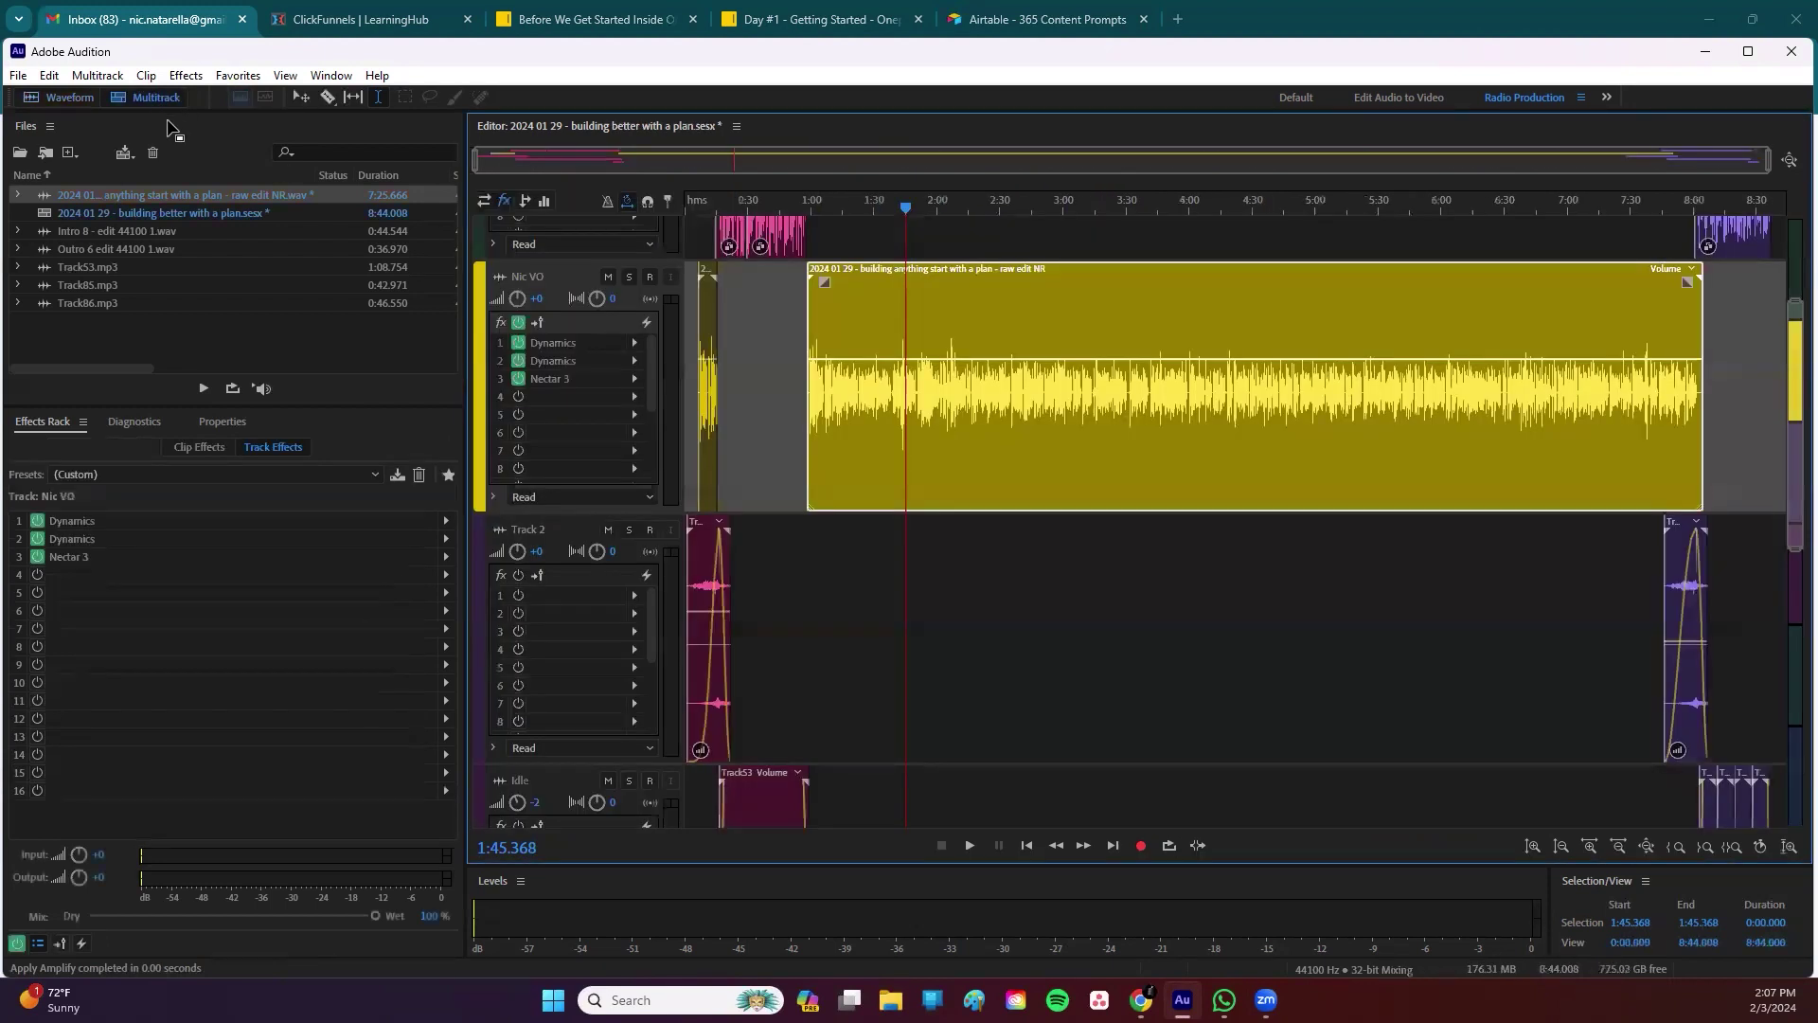
left_click(52, 98)
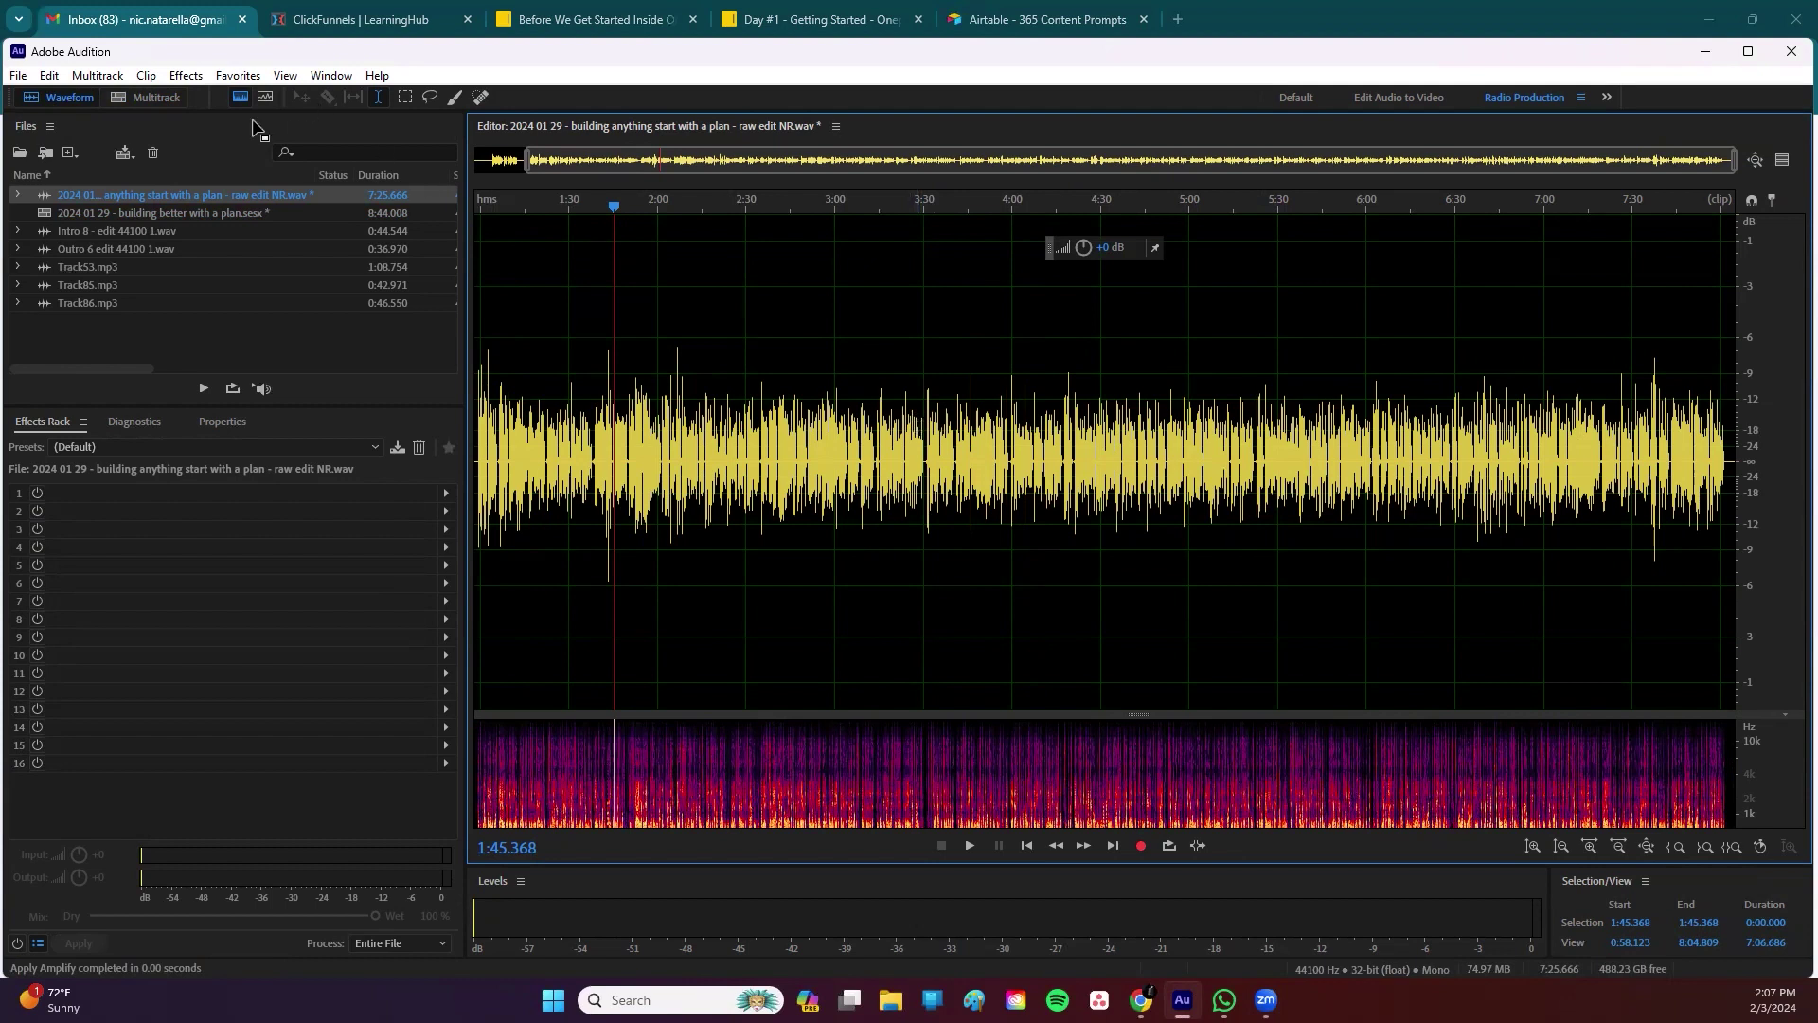
left_click(155, 99)
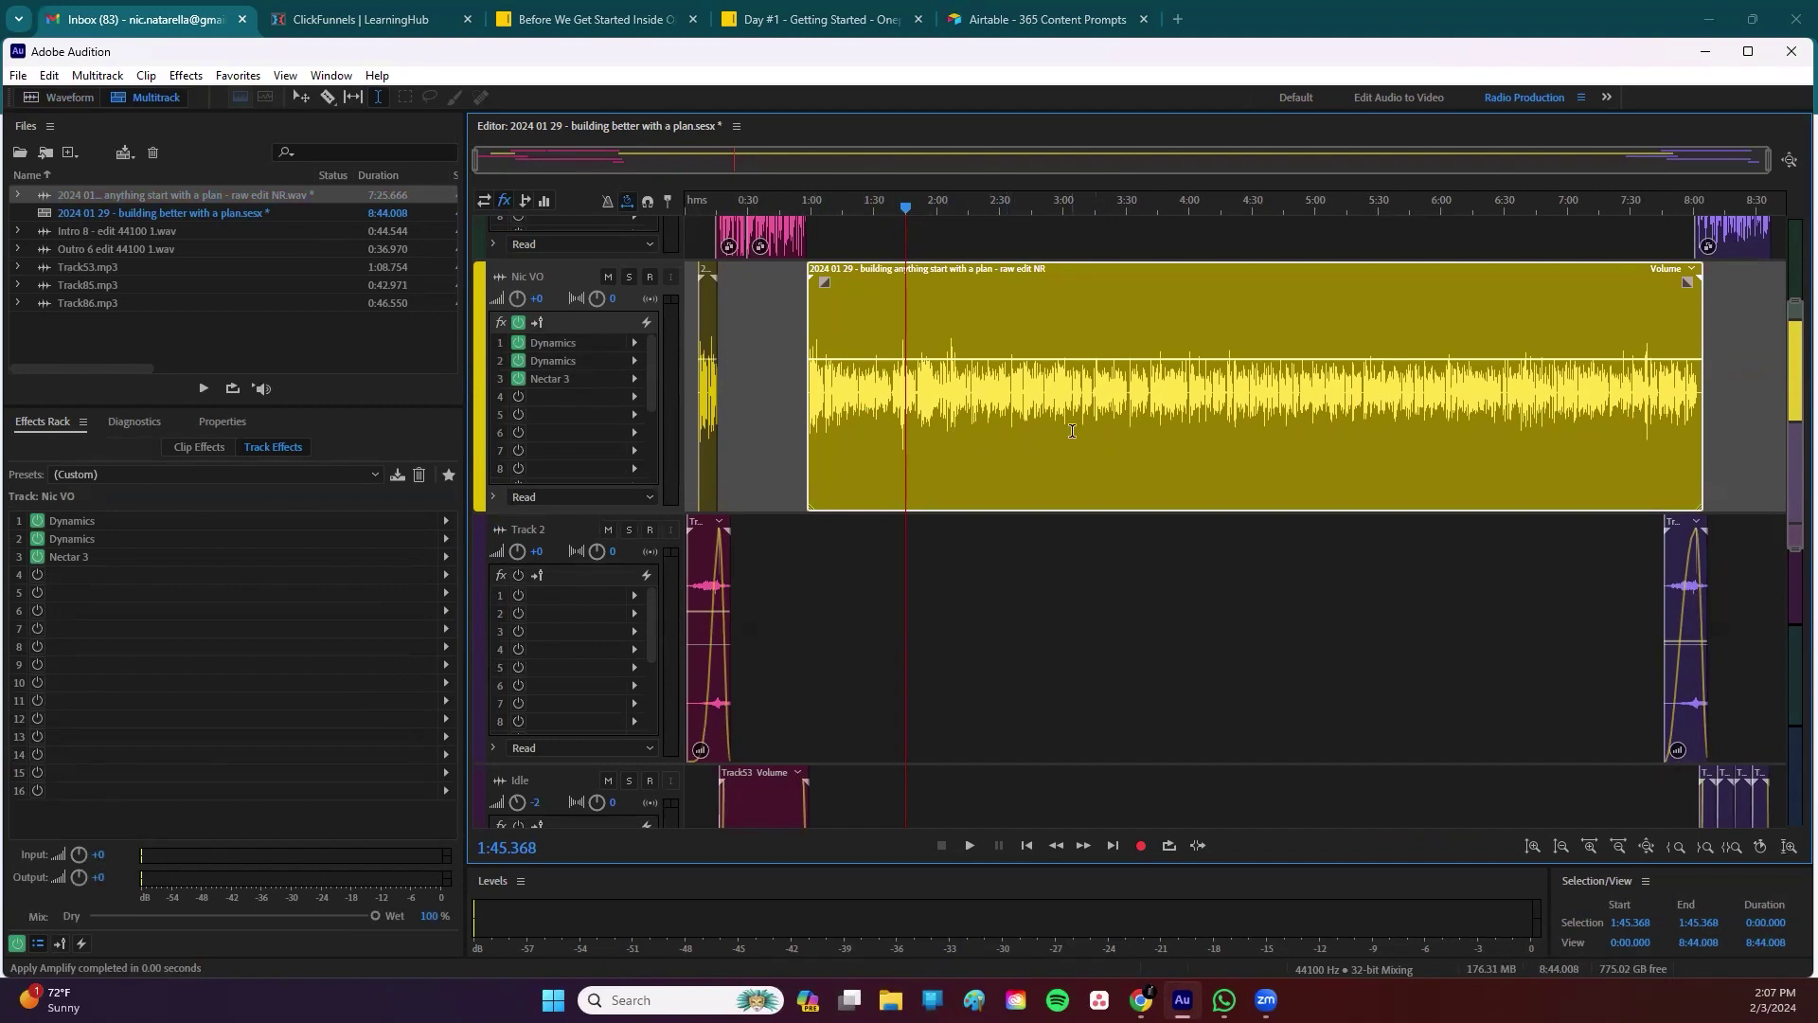
scroll(1071, 431, "up", 1)
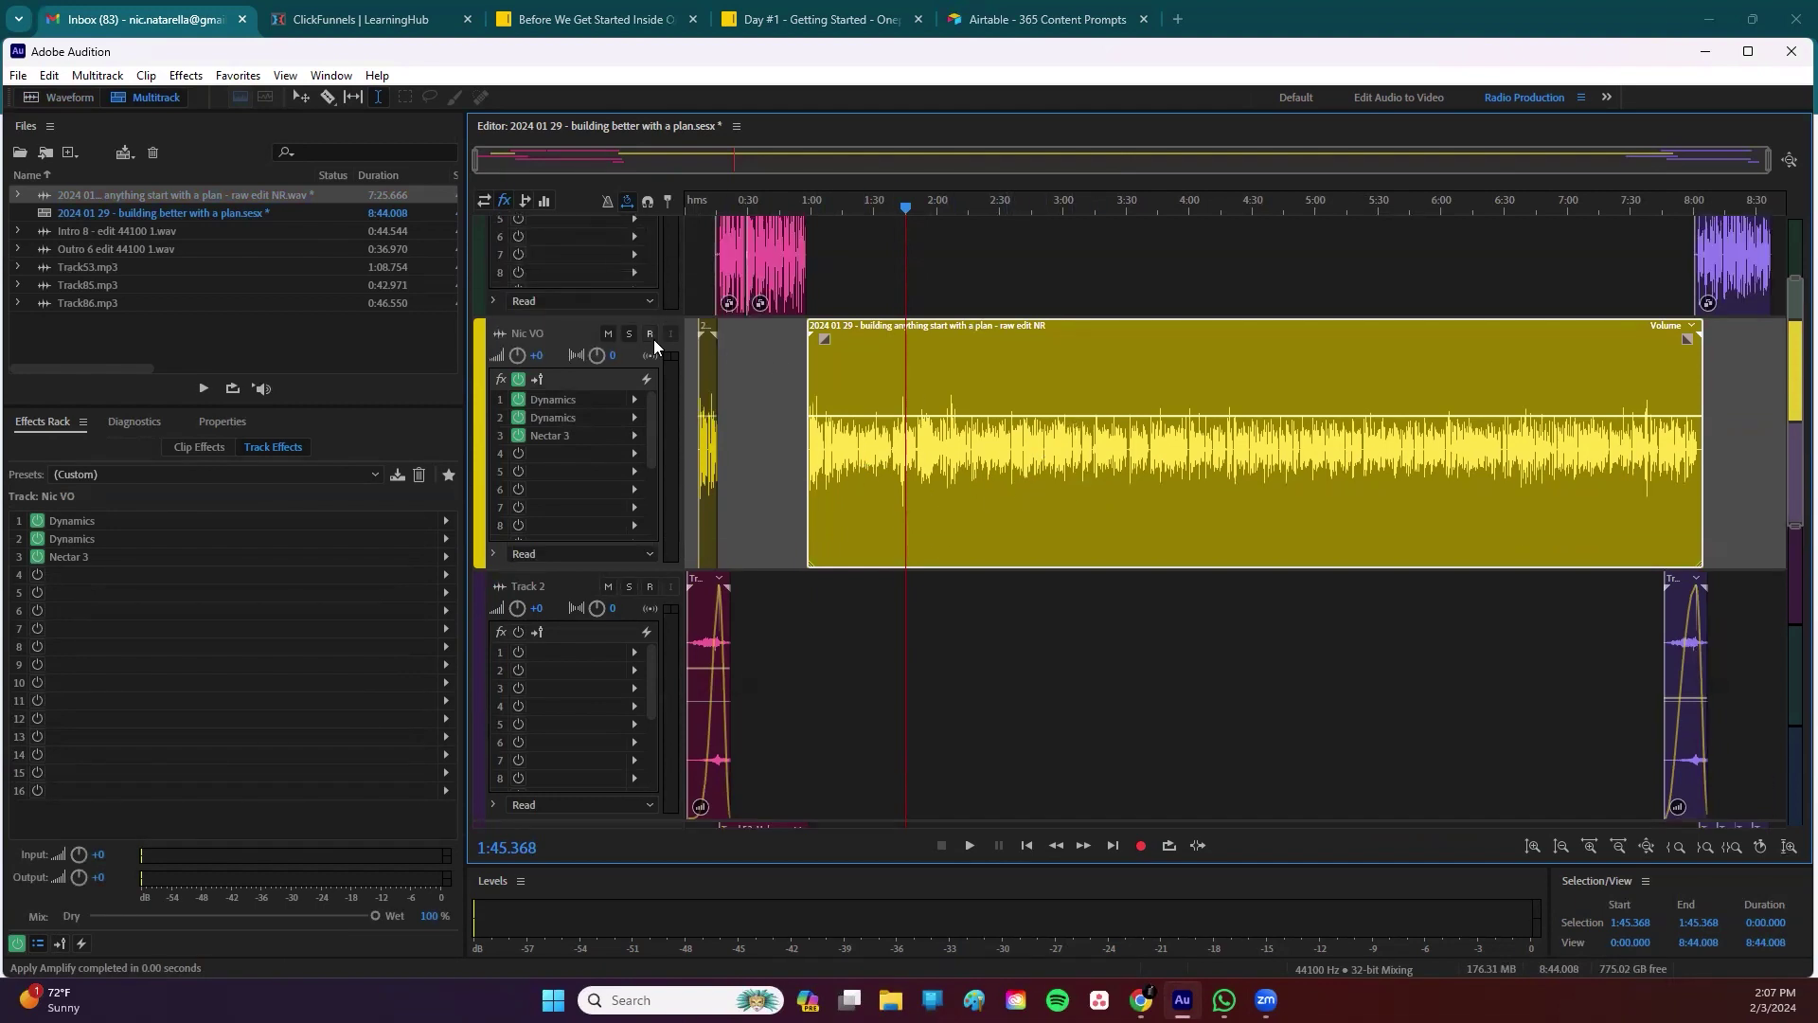
Step: Raise the amplitude of the whole voice-over section from 0:58.123 to 8:04.809 in the Waveform editor
left_click(60, 95)
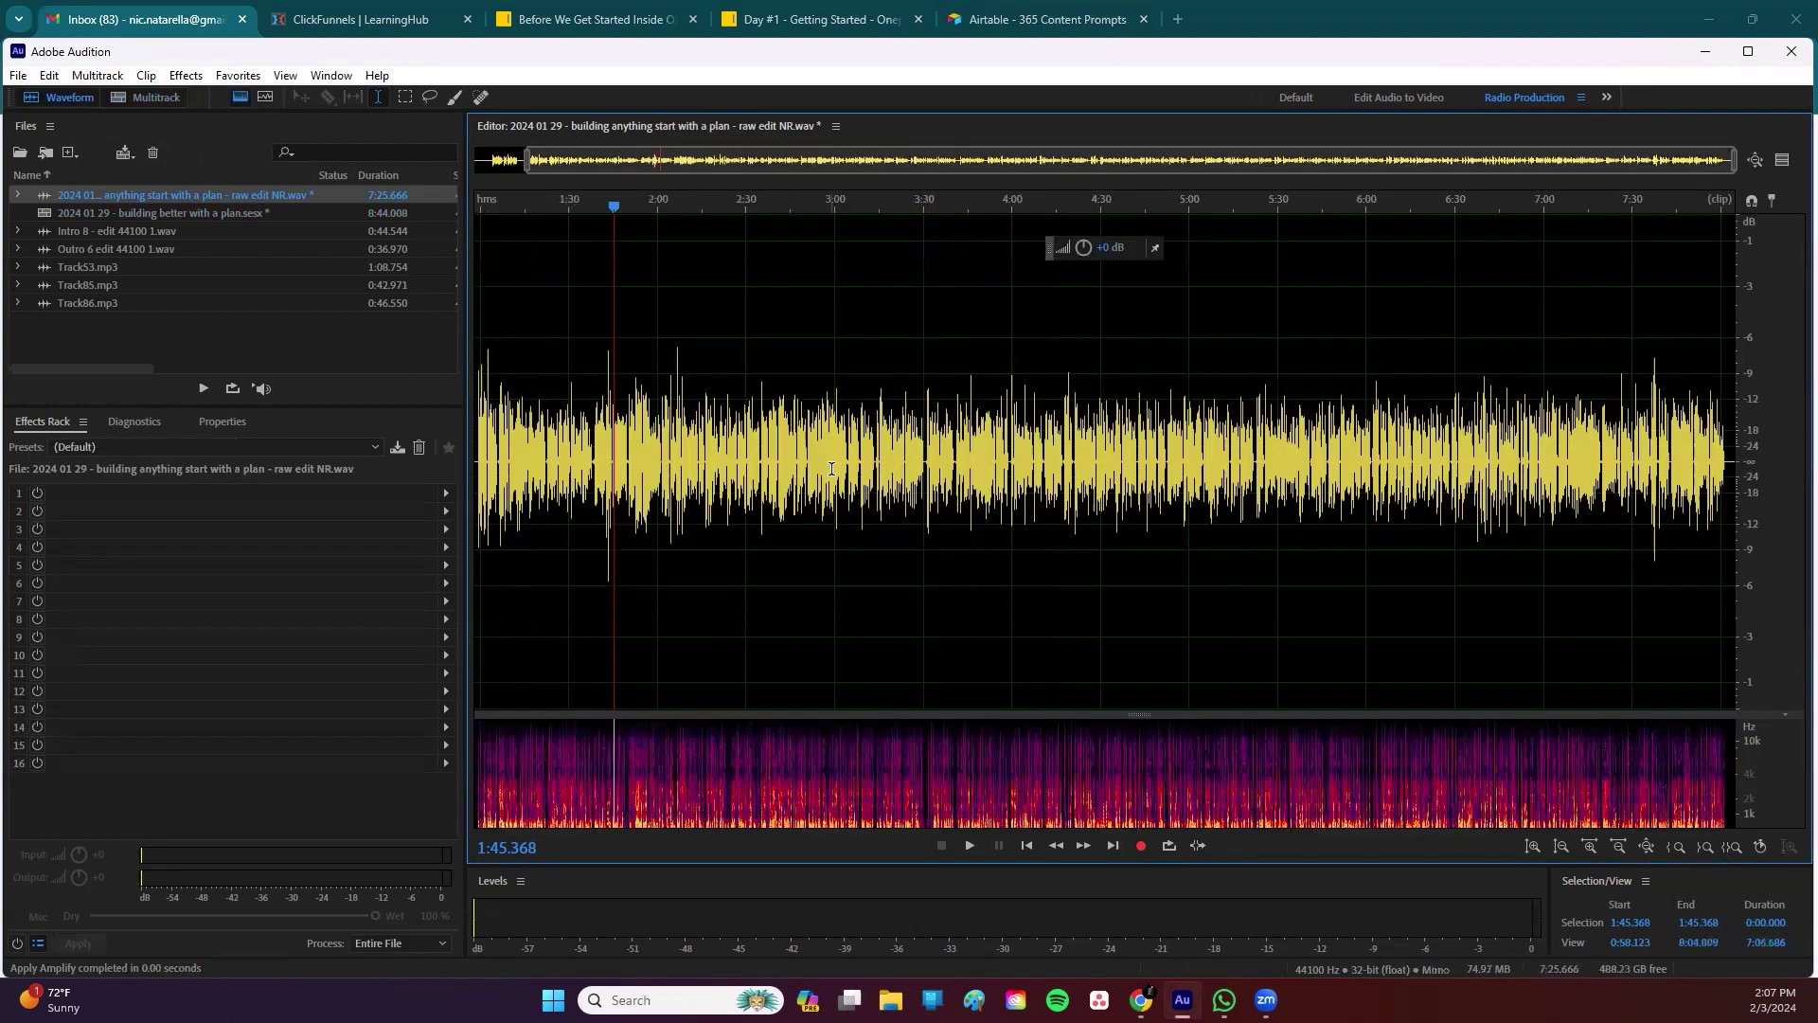
left_click(637, 449)
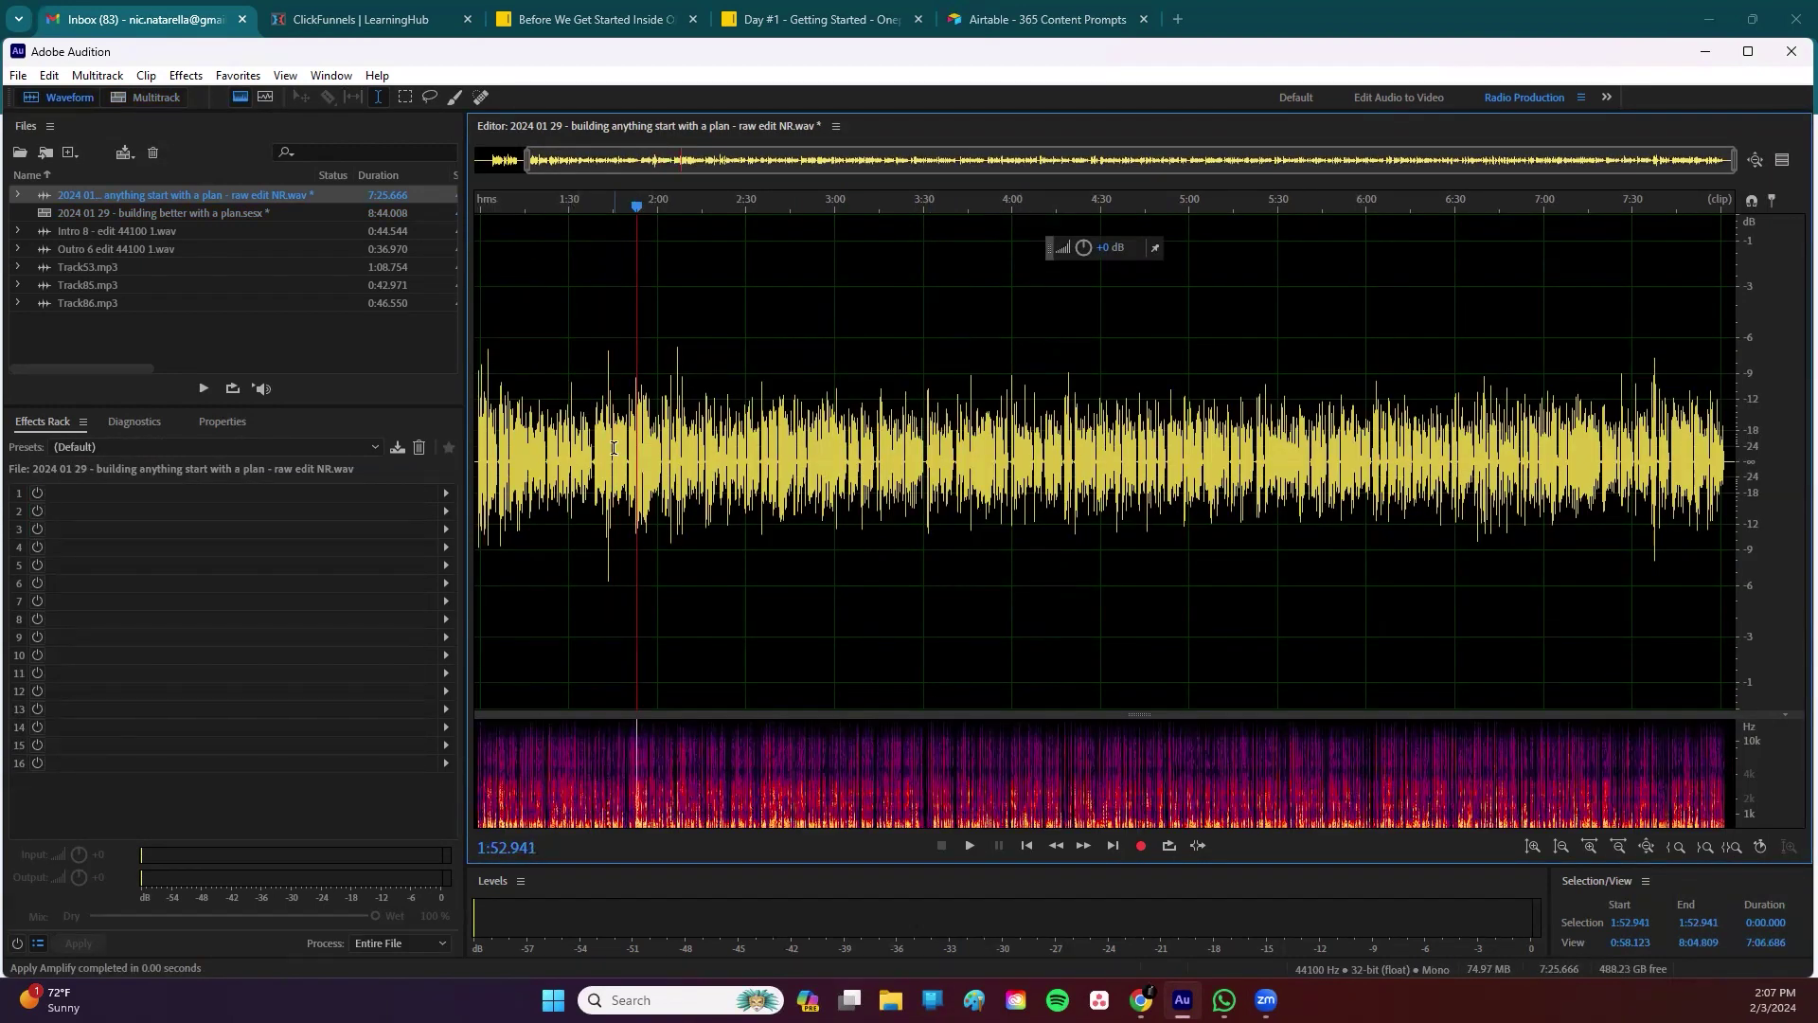
double_click(949, 349)
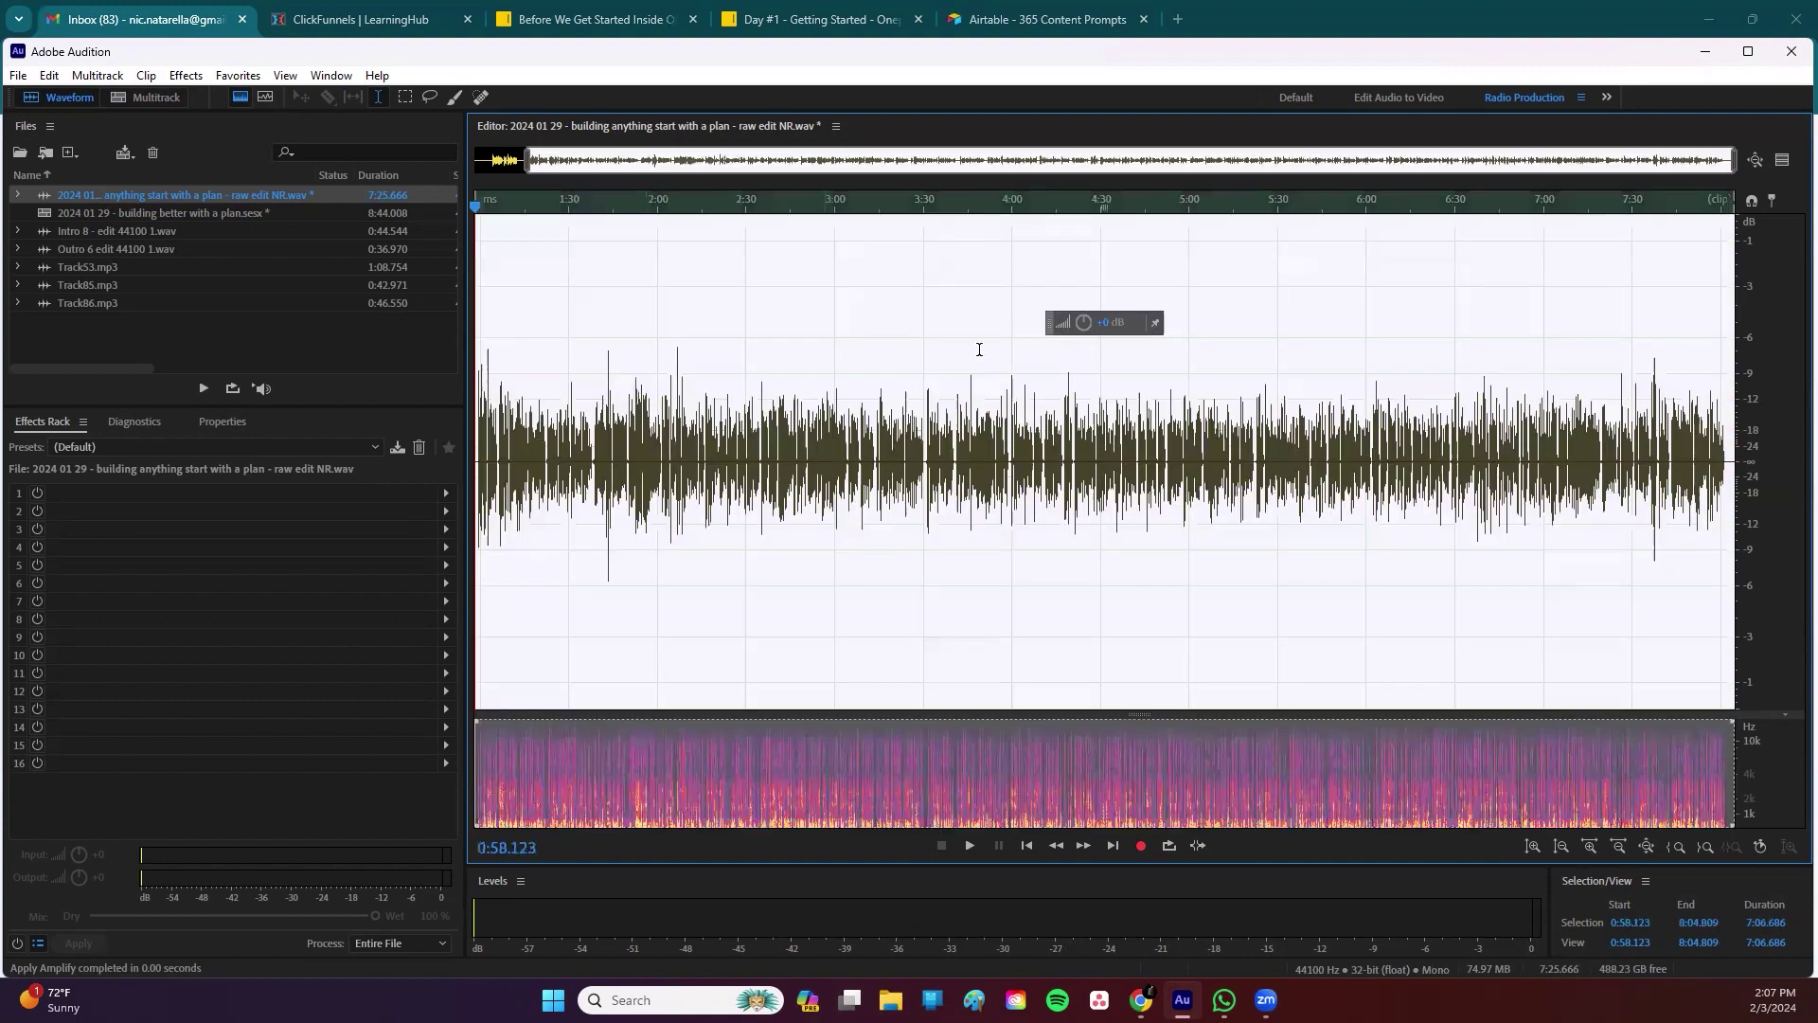
left_click_drag(1110, 322, 1123, 323)
left_click(933, 516)
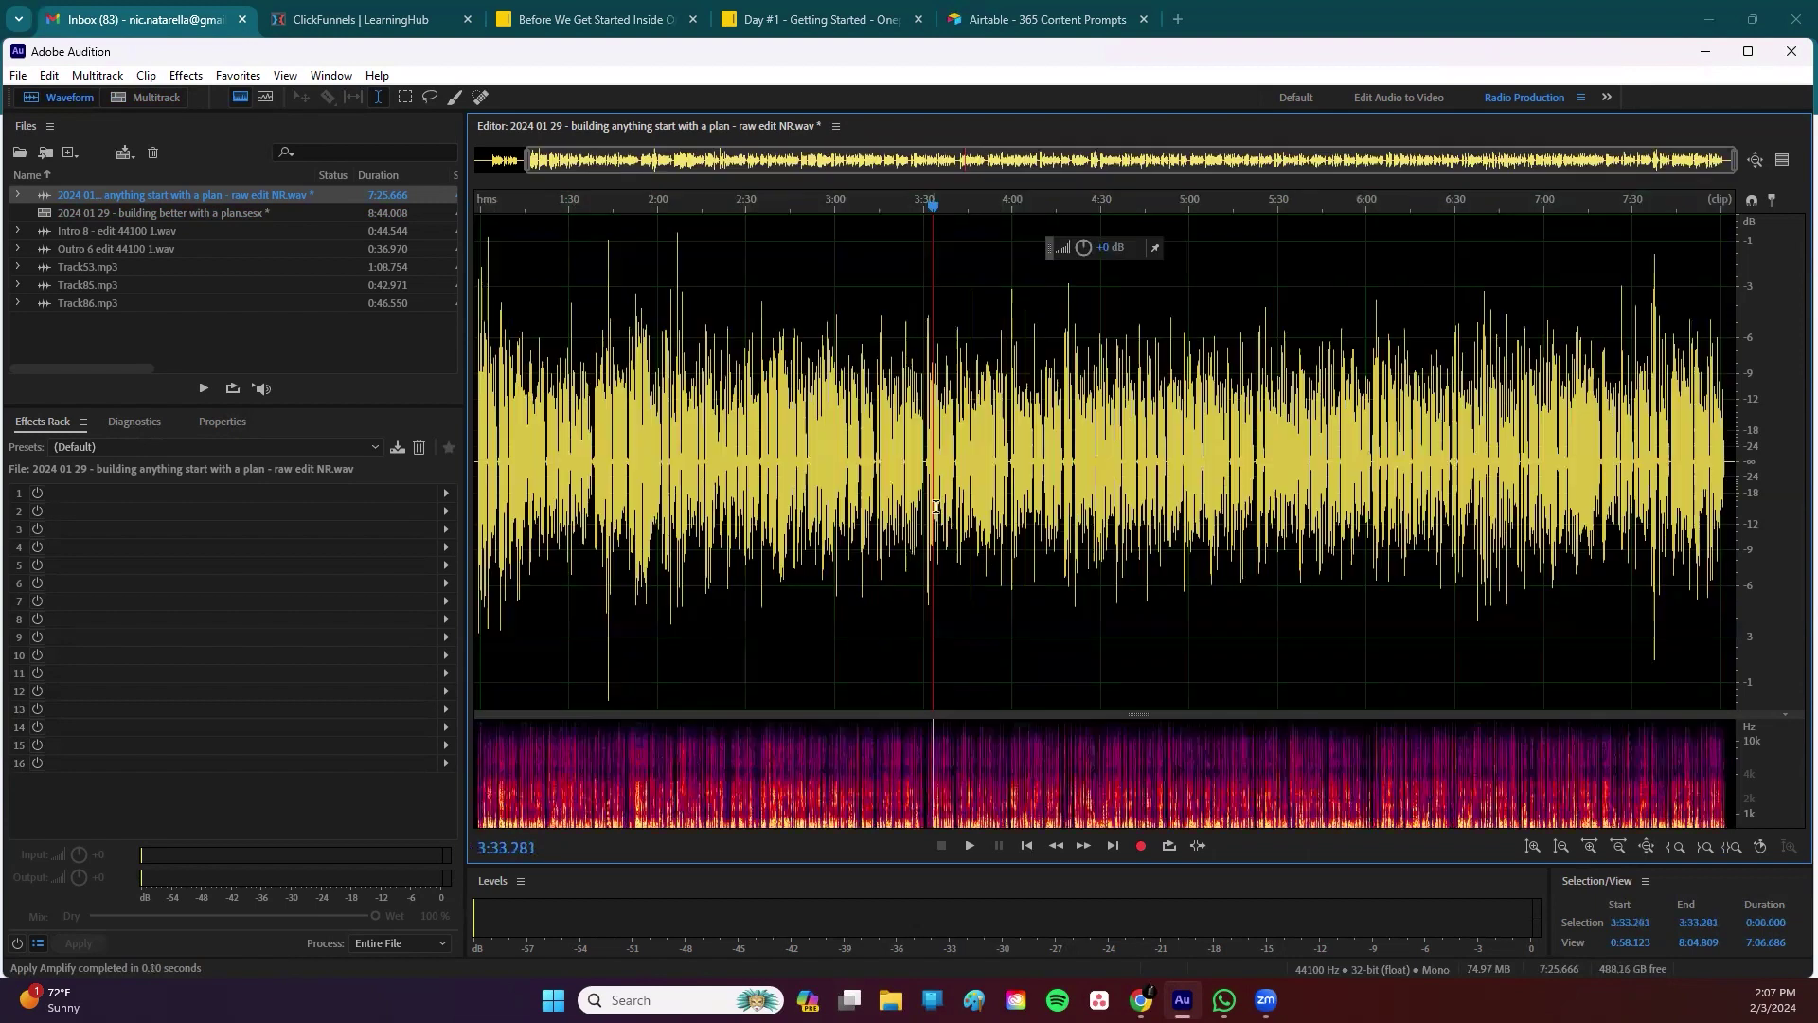
Step: Check the amplified voice-over in the Multitrack session and again in the Waveform editor
left_click(117, 99)
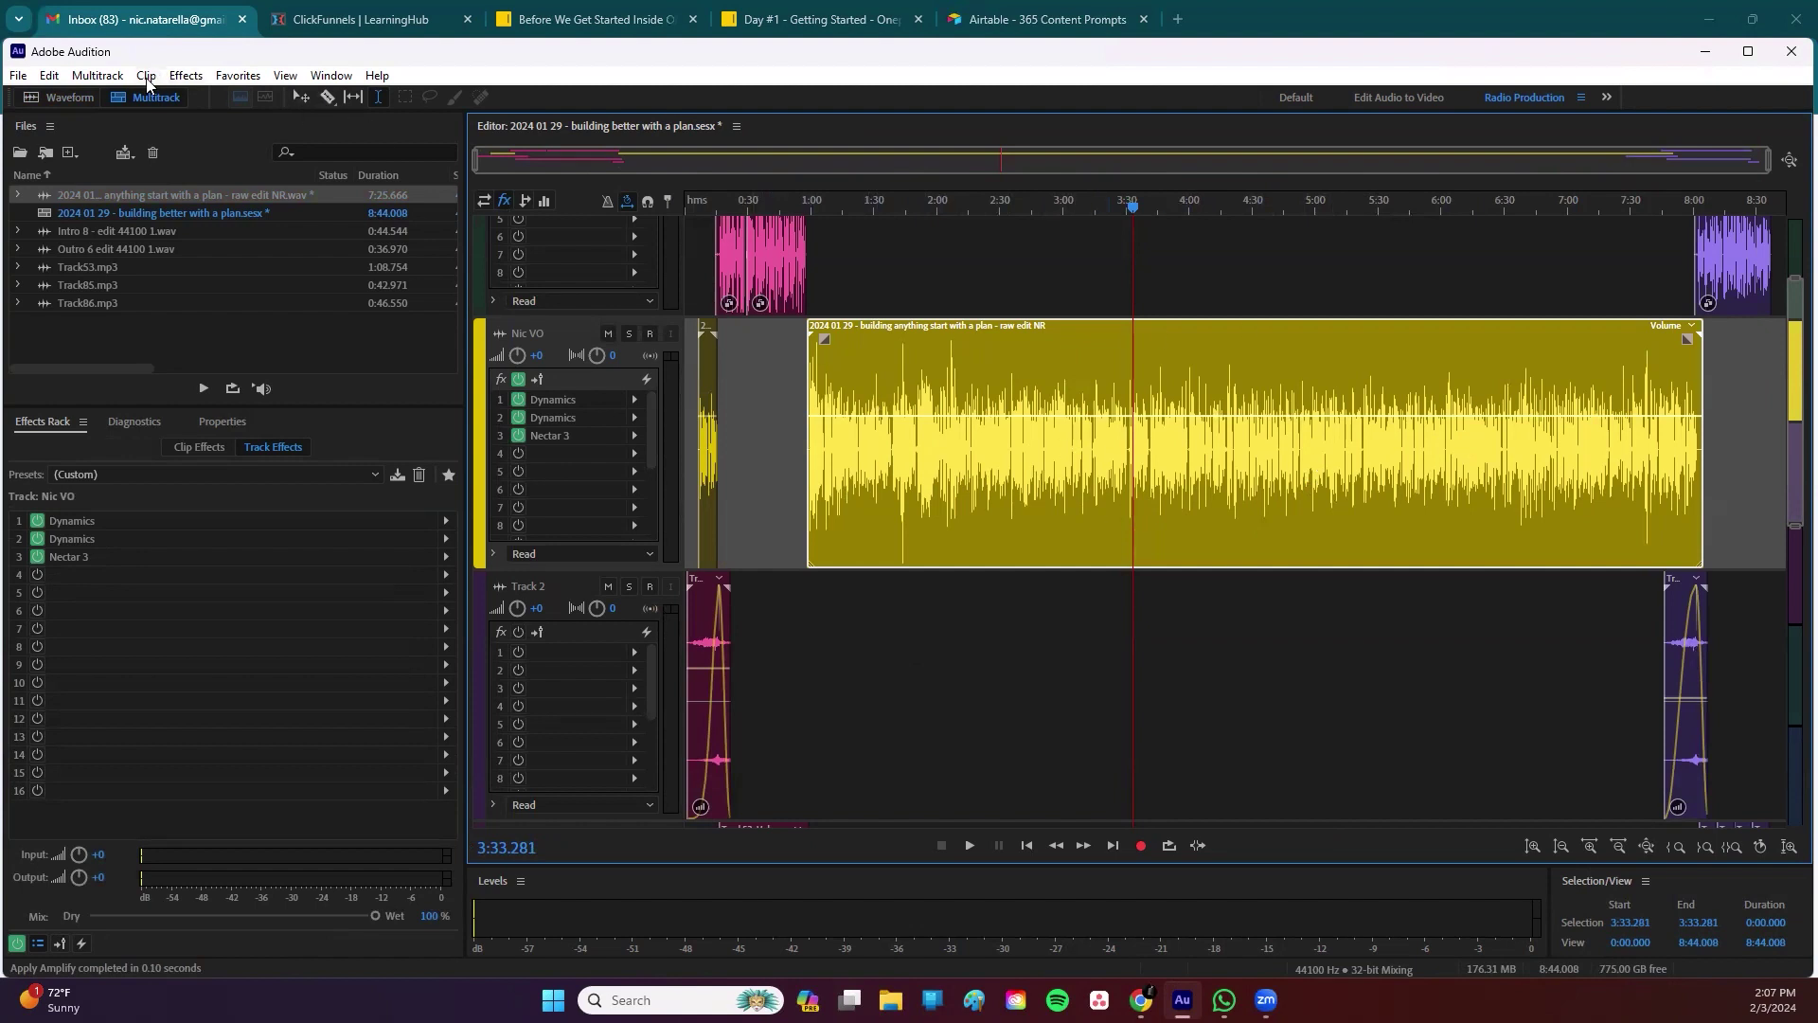
left_click(69, 100)
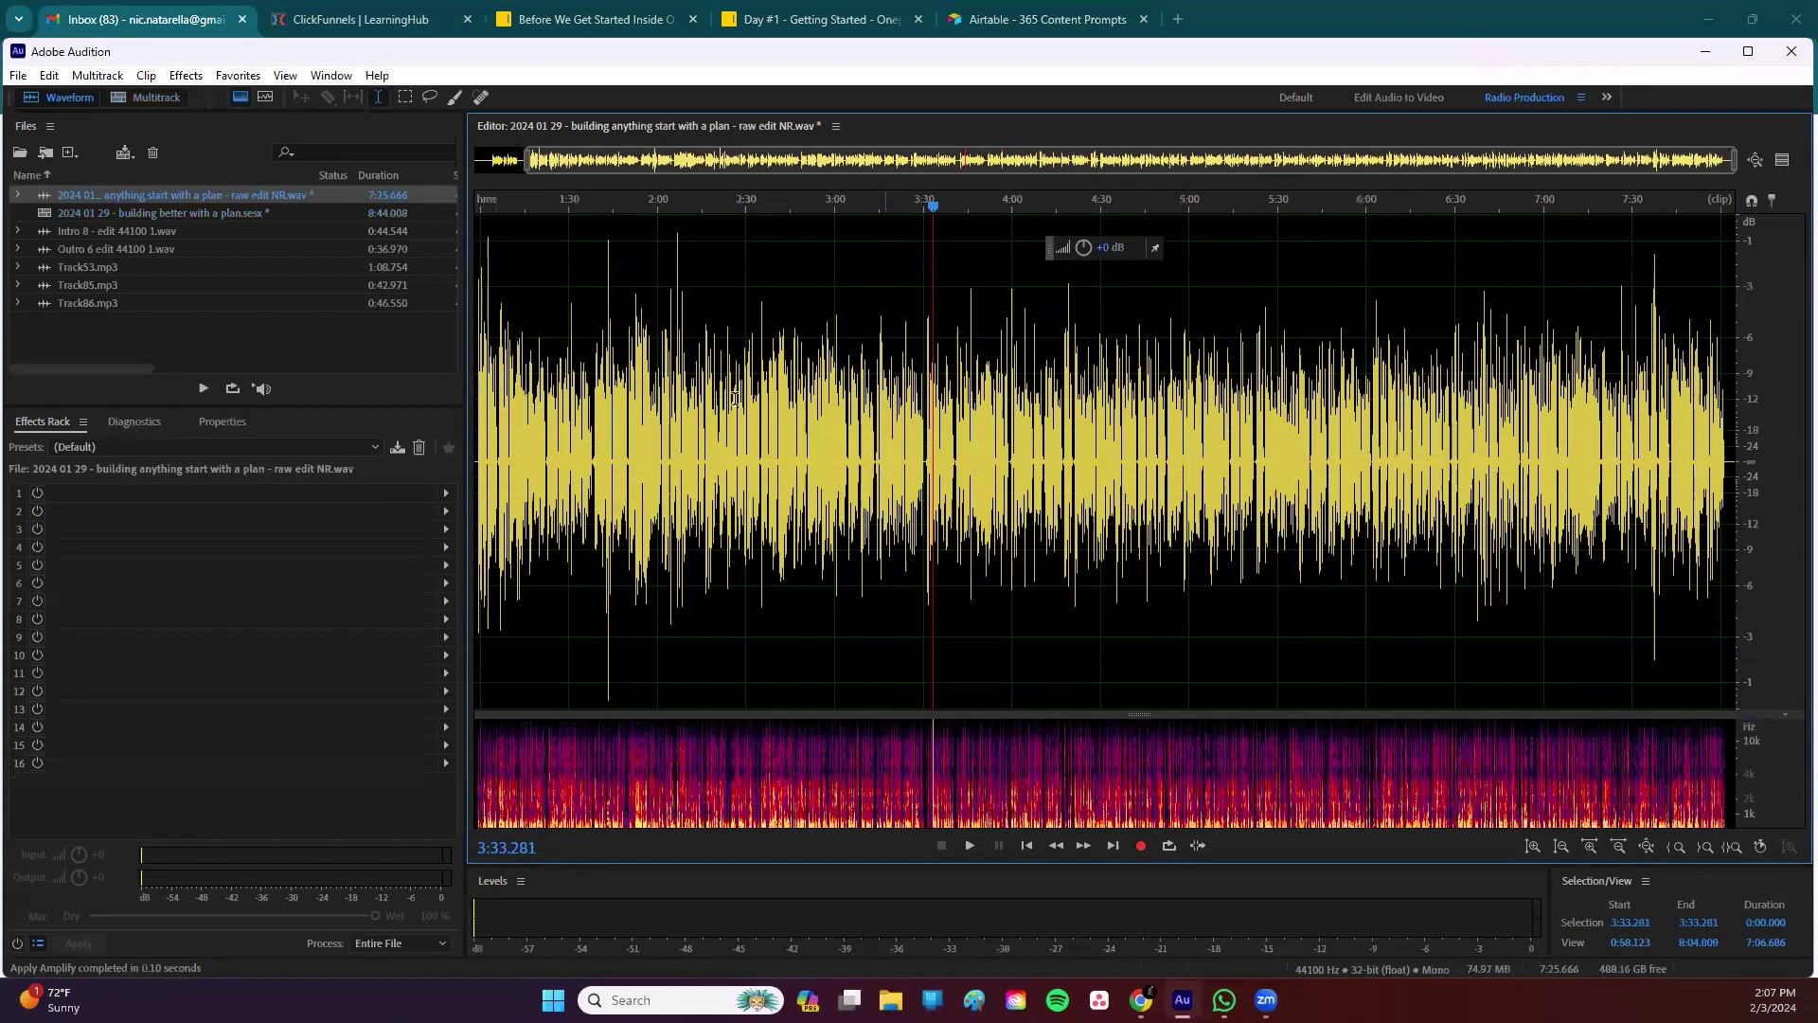
left_click(885, 398)
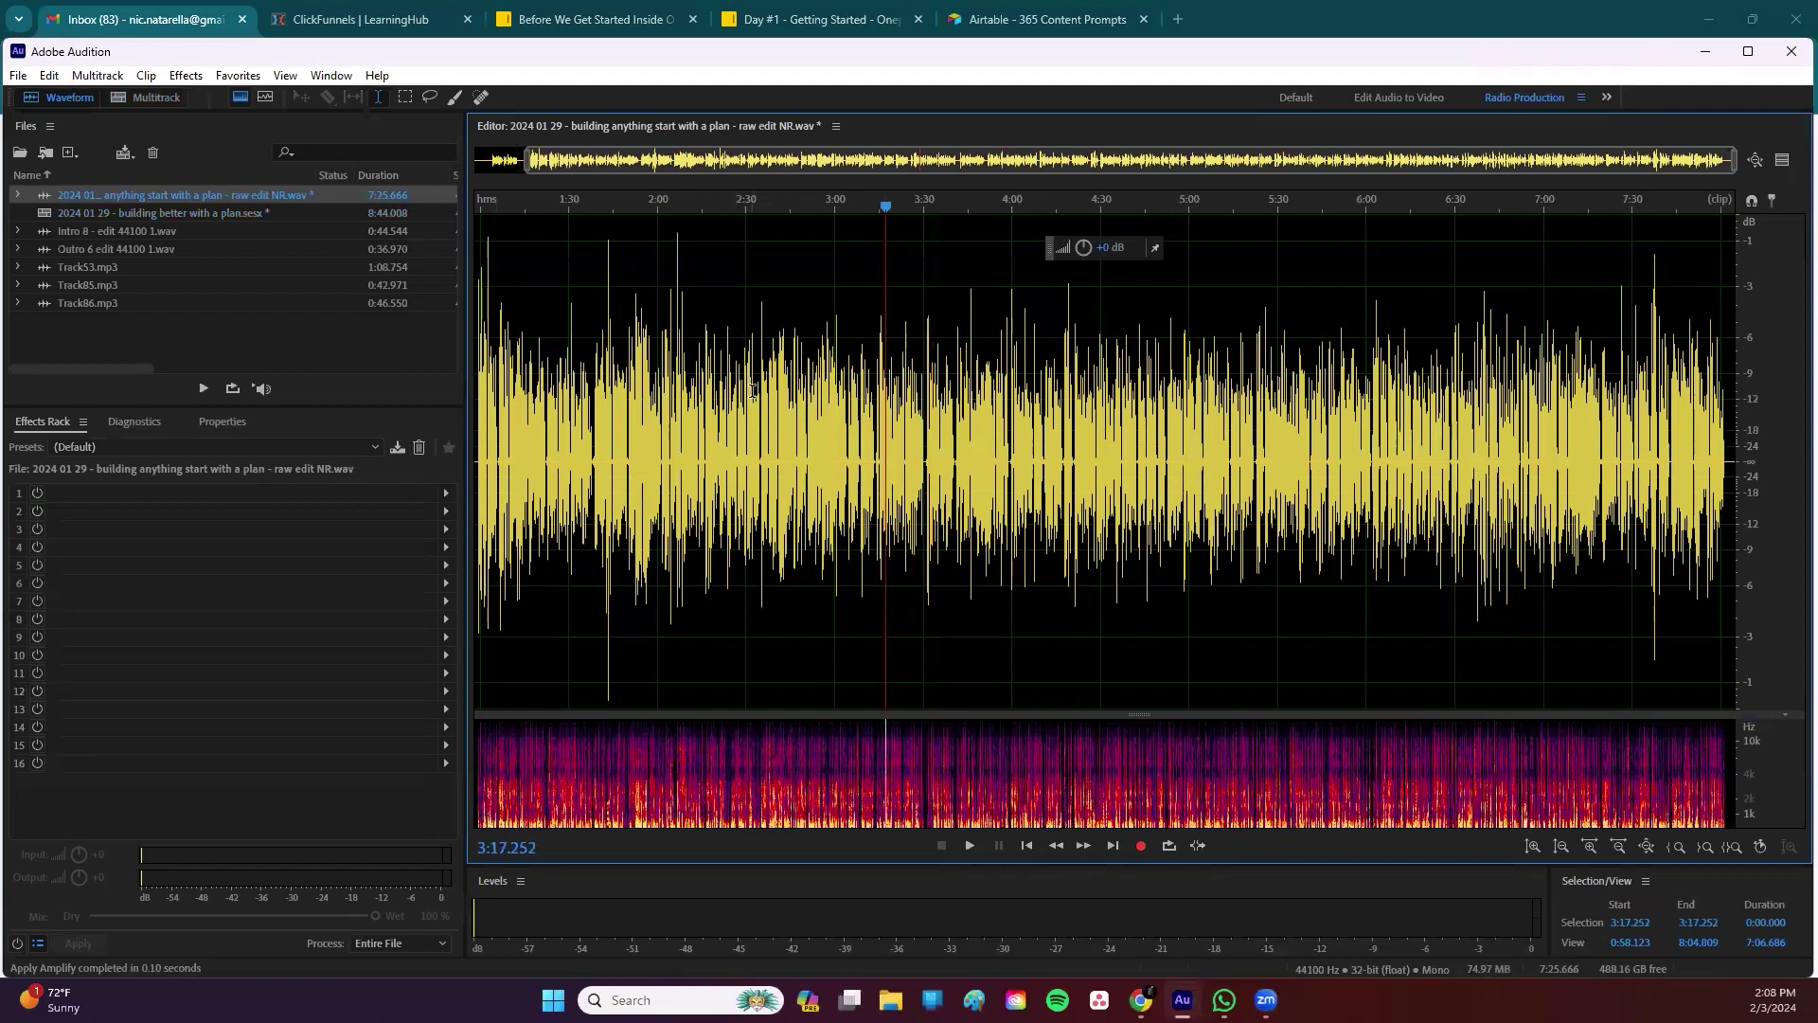
left_click(915, 356)
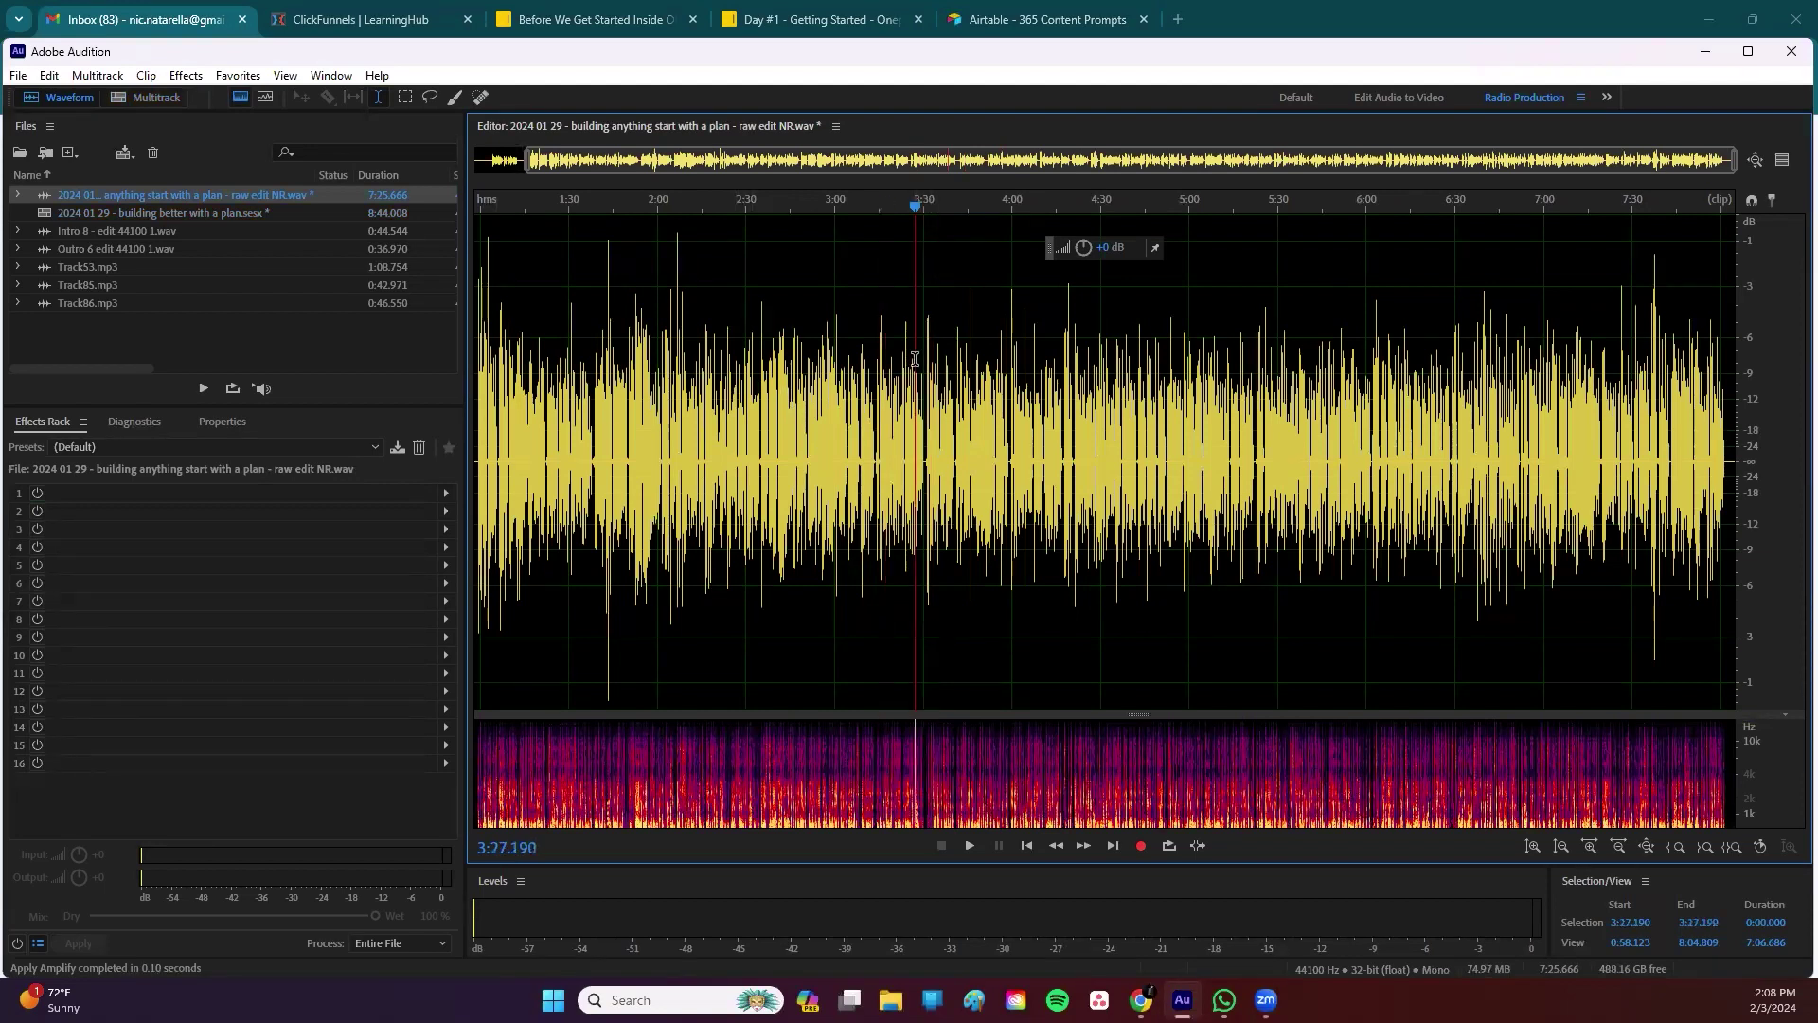
Step: Add a Full Reverb effect to slot 4 of the voice-over track in the multitrack session, using the Football Referee preset
left_click(145, 98)
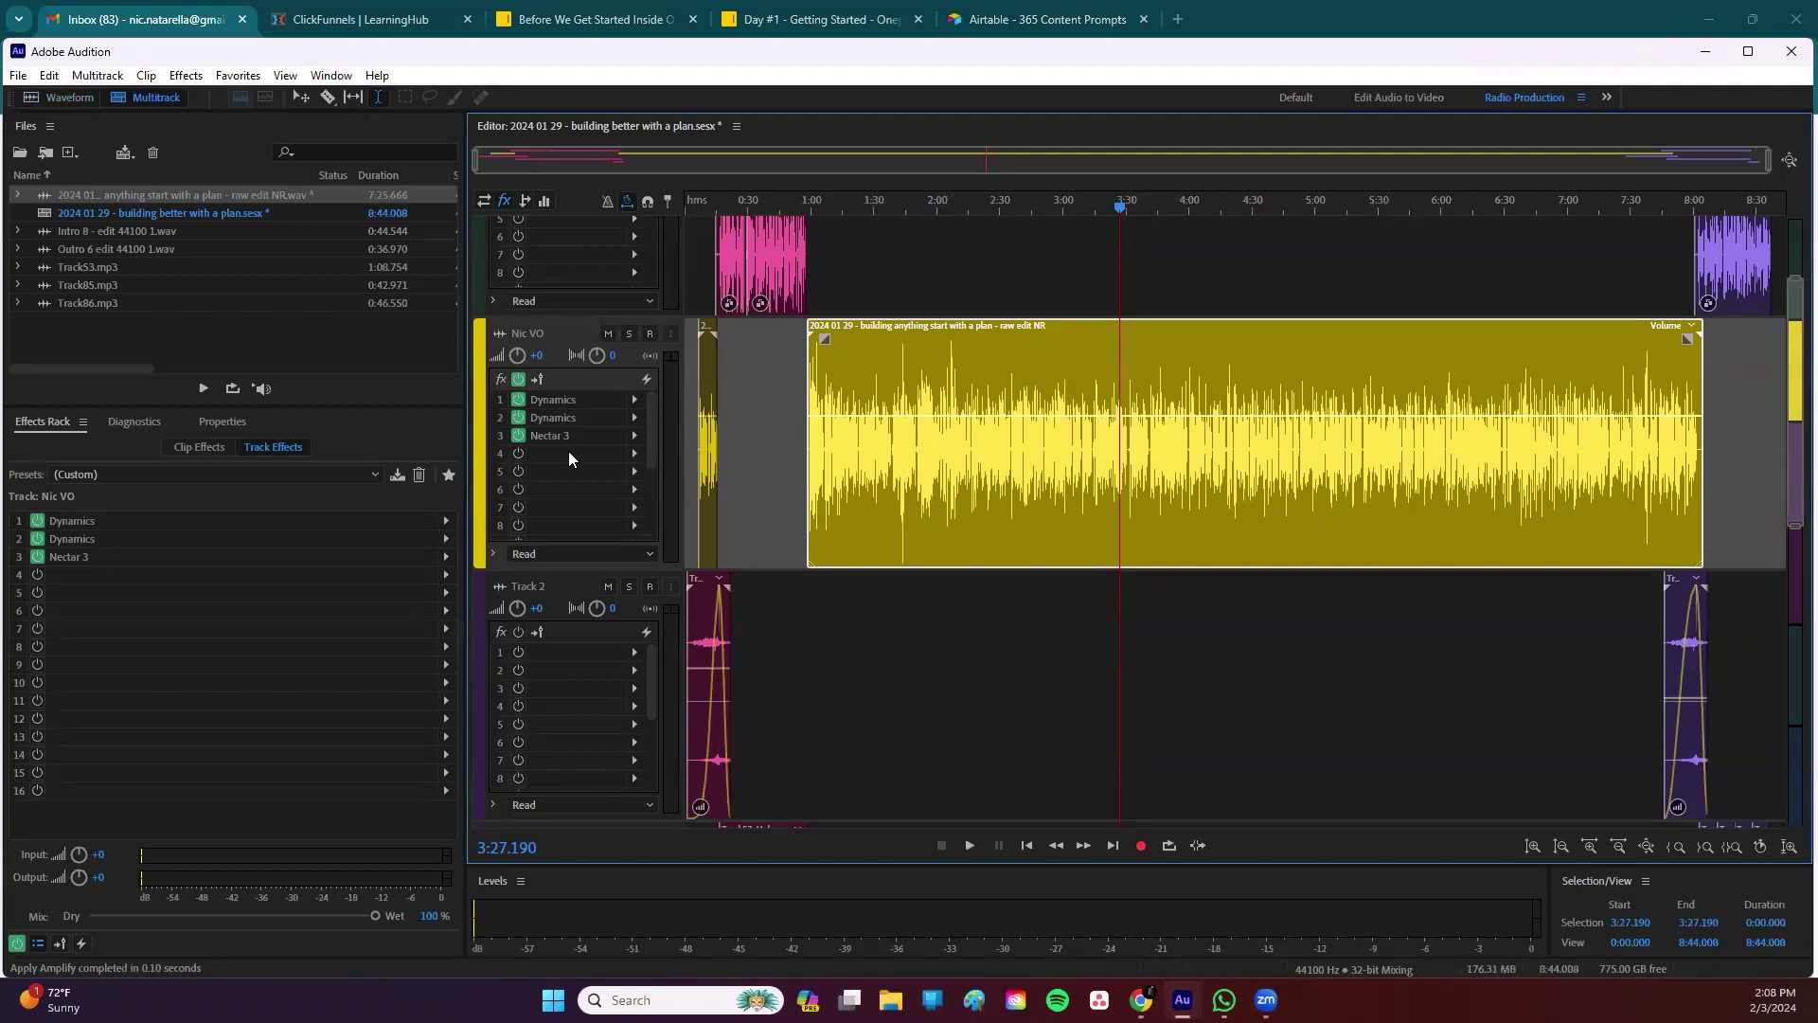
left_click(636, 456)
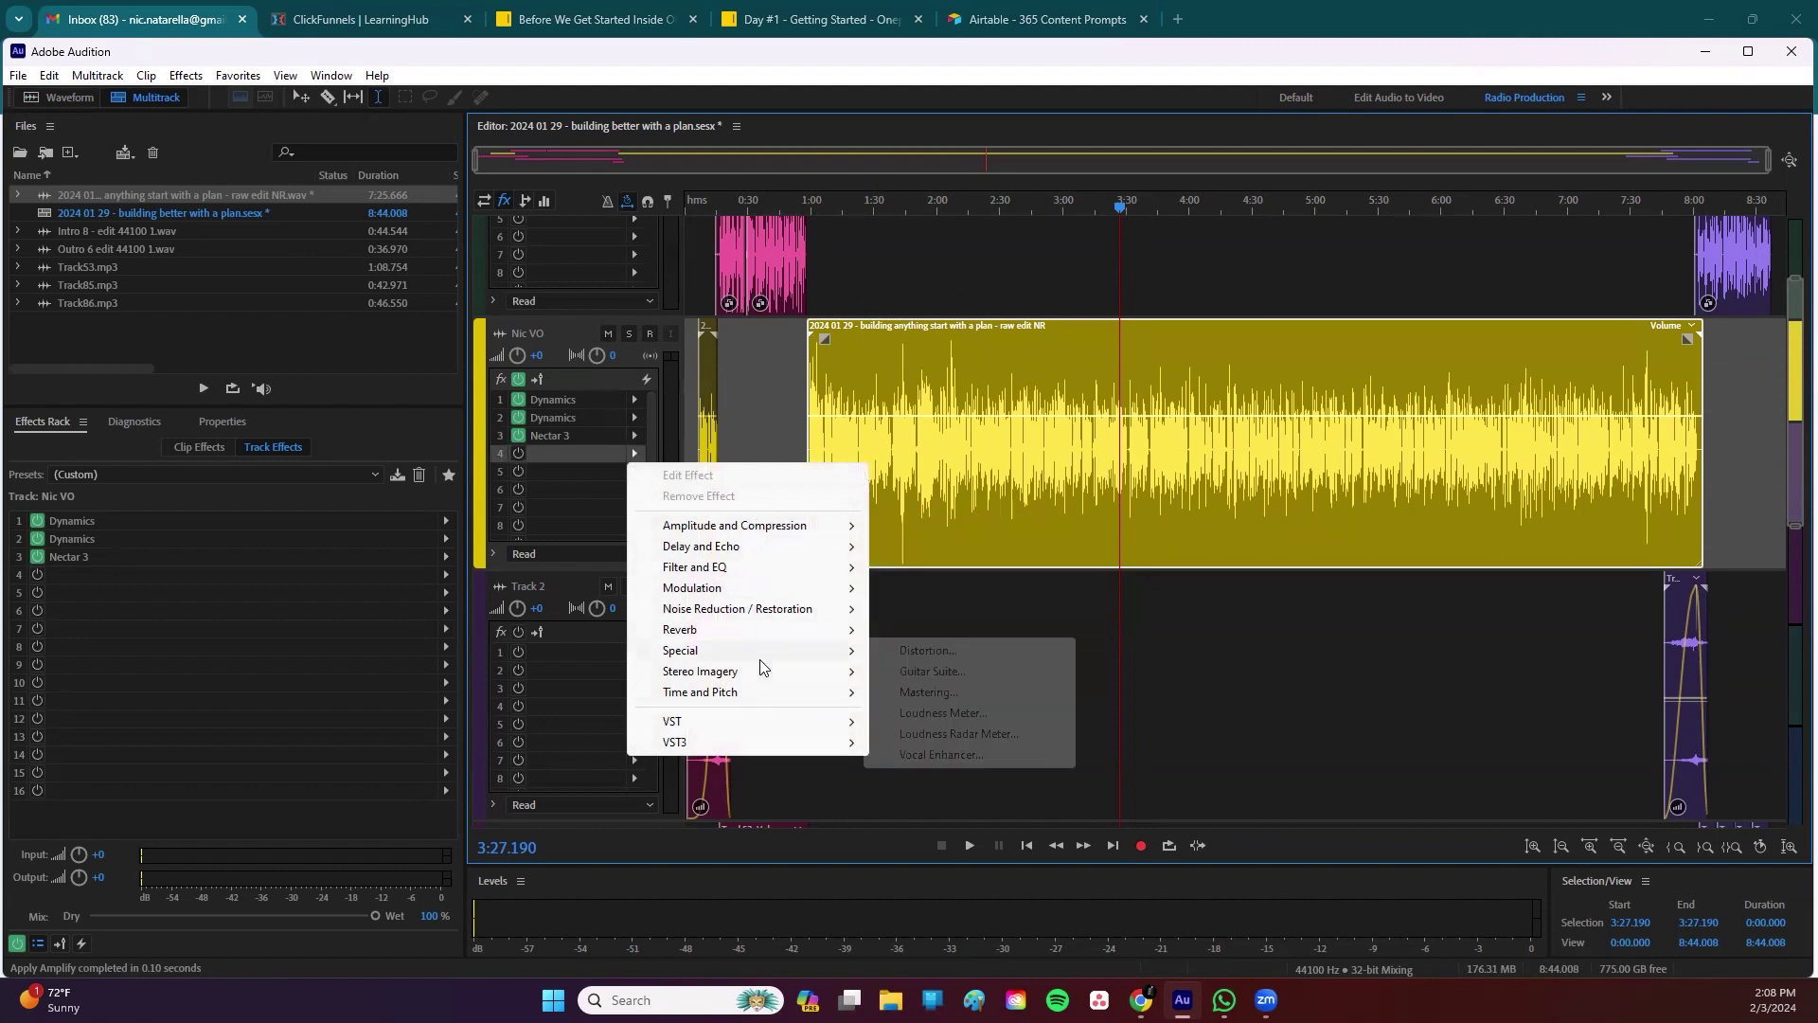
mouse_move(757, 634)
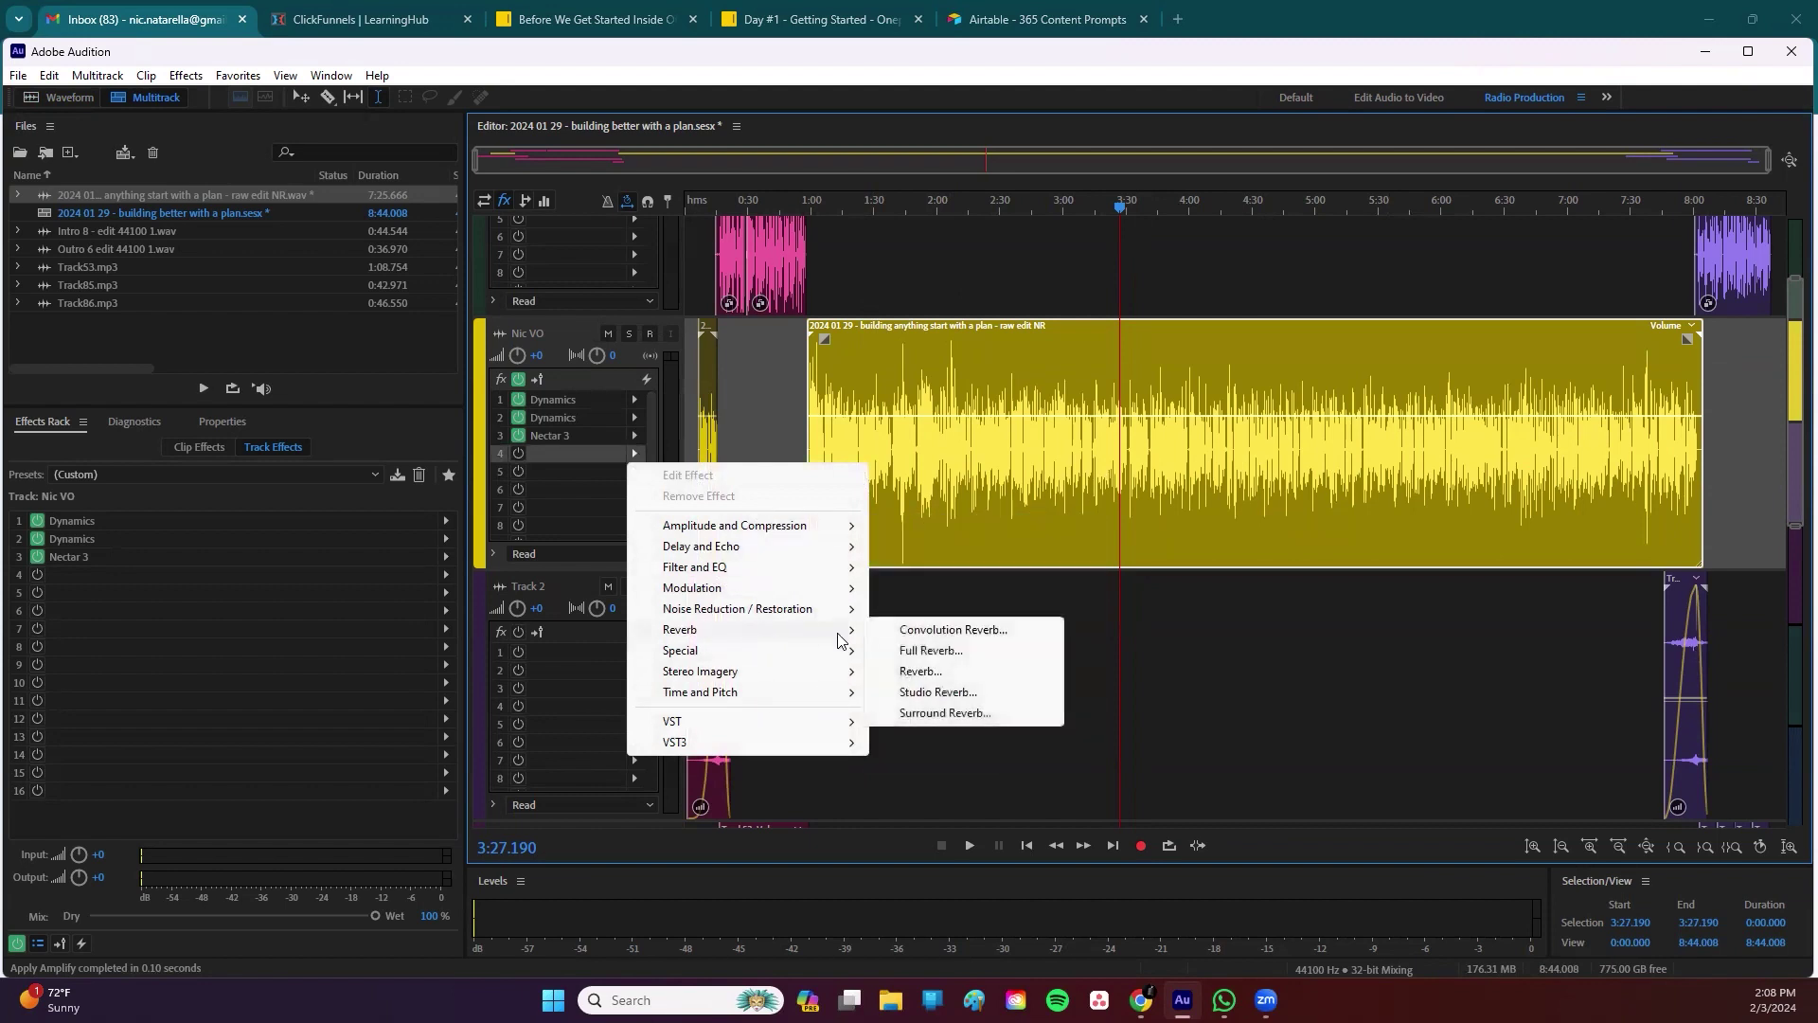
left_click(953, 647)
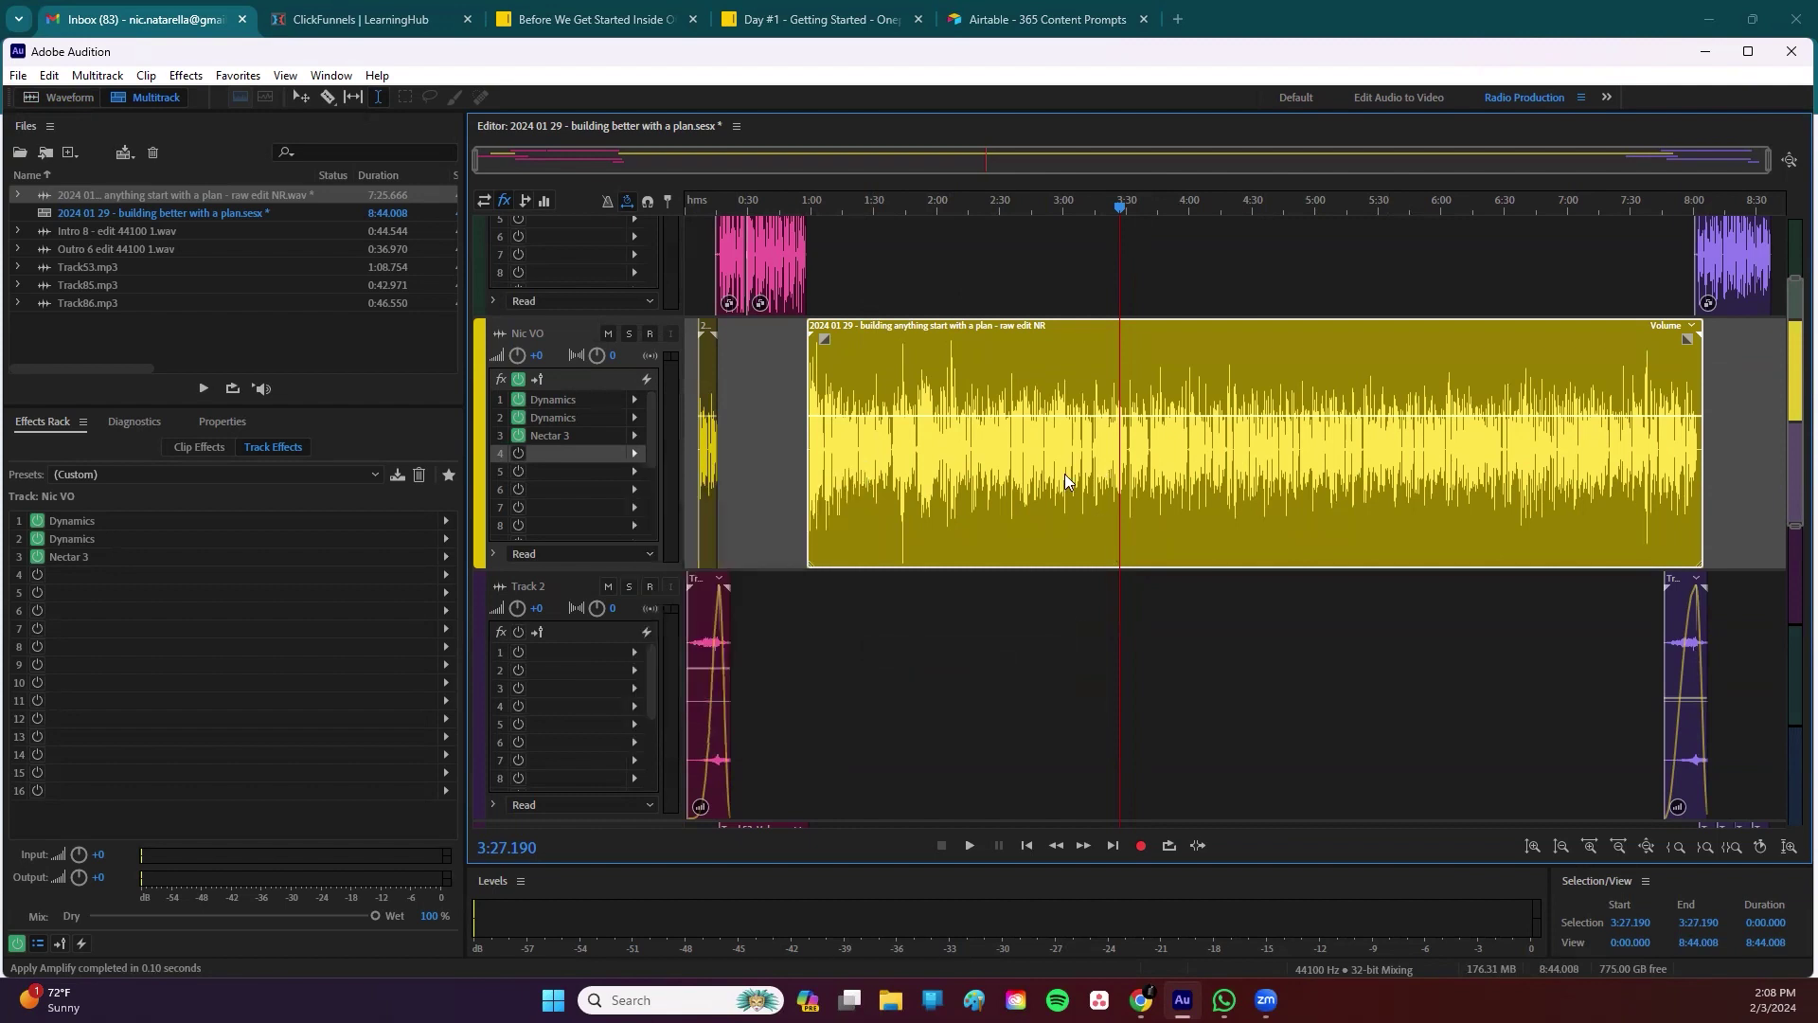
left_click(1089, 587)
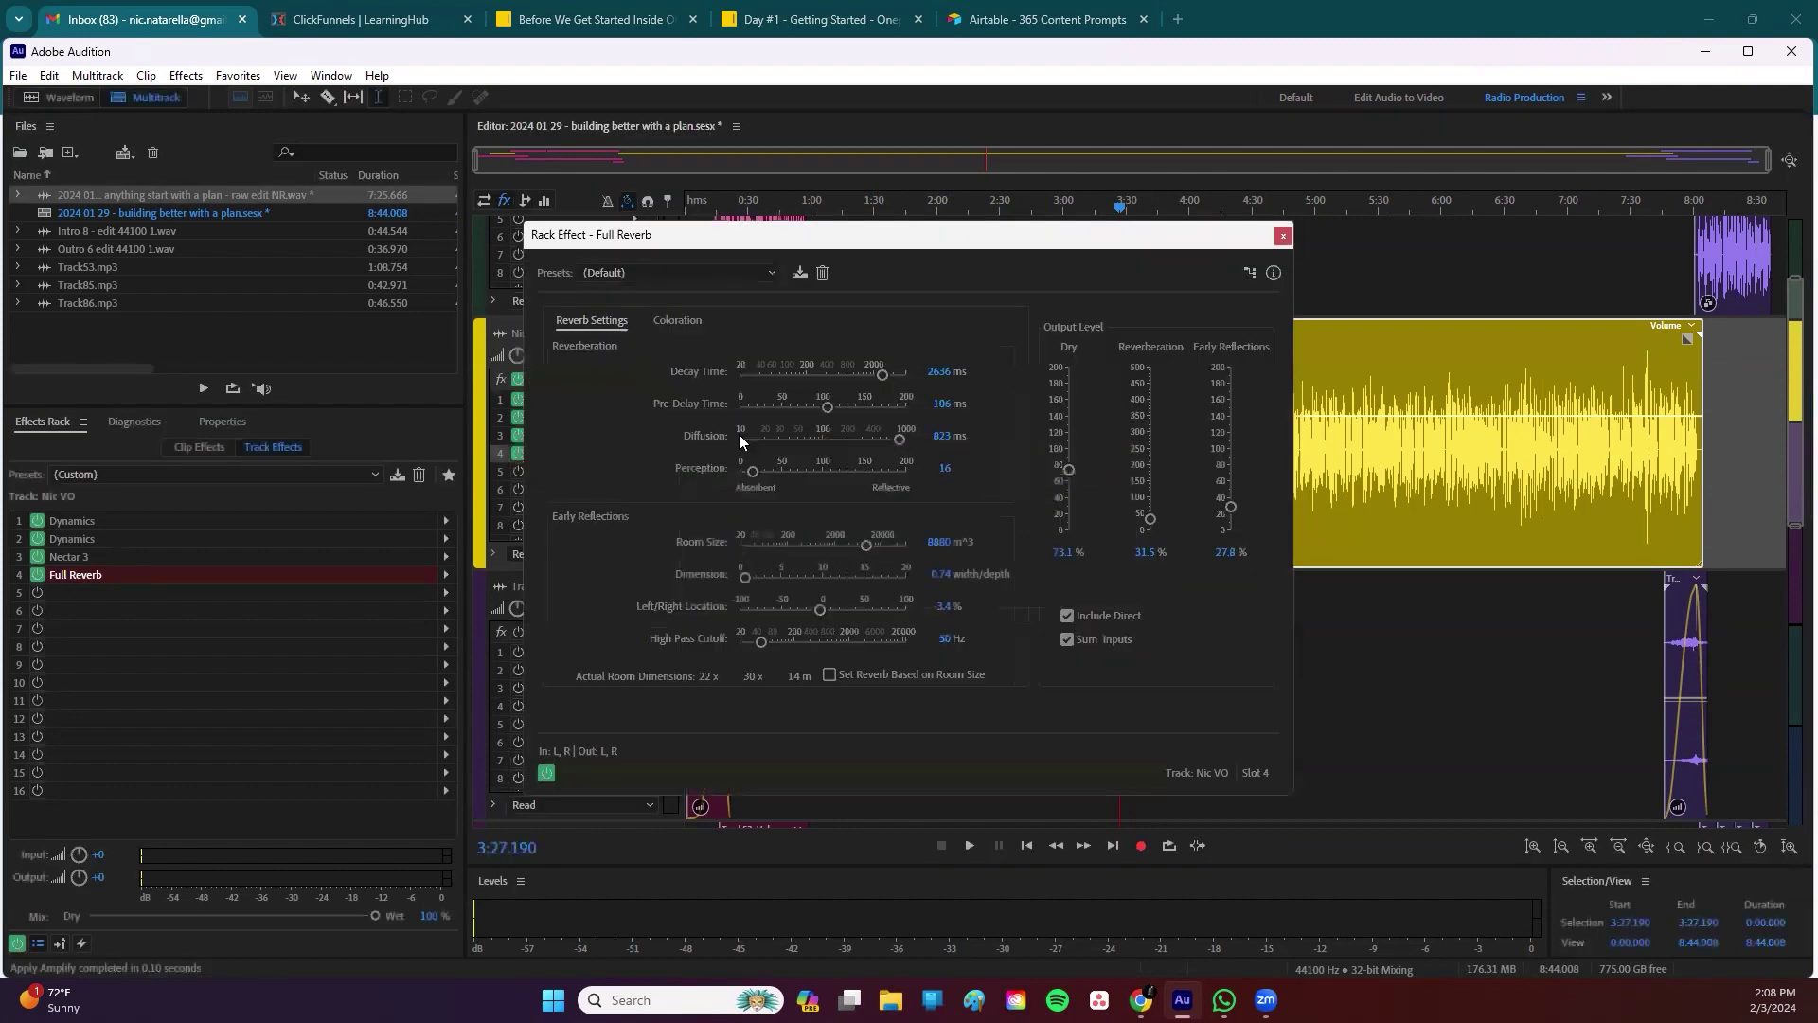
left_click(700, 274)
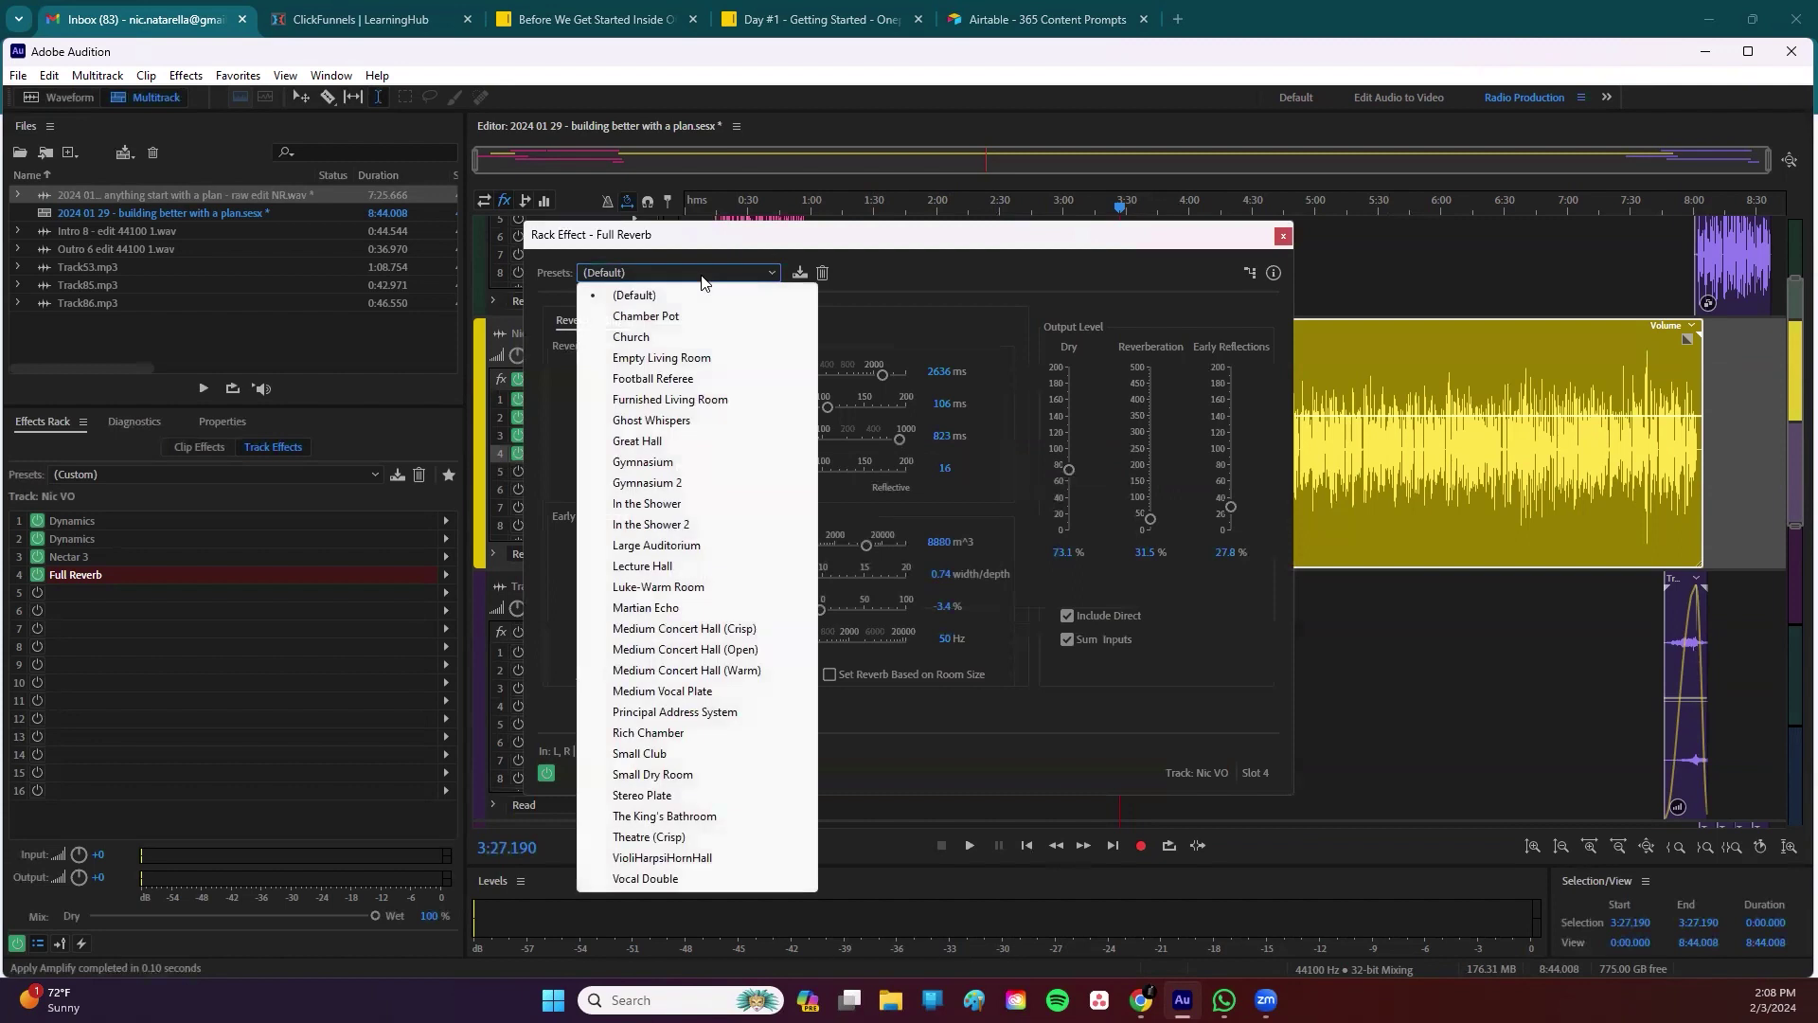
left_click(682, 378)
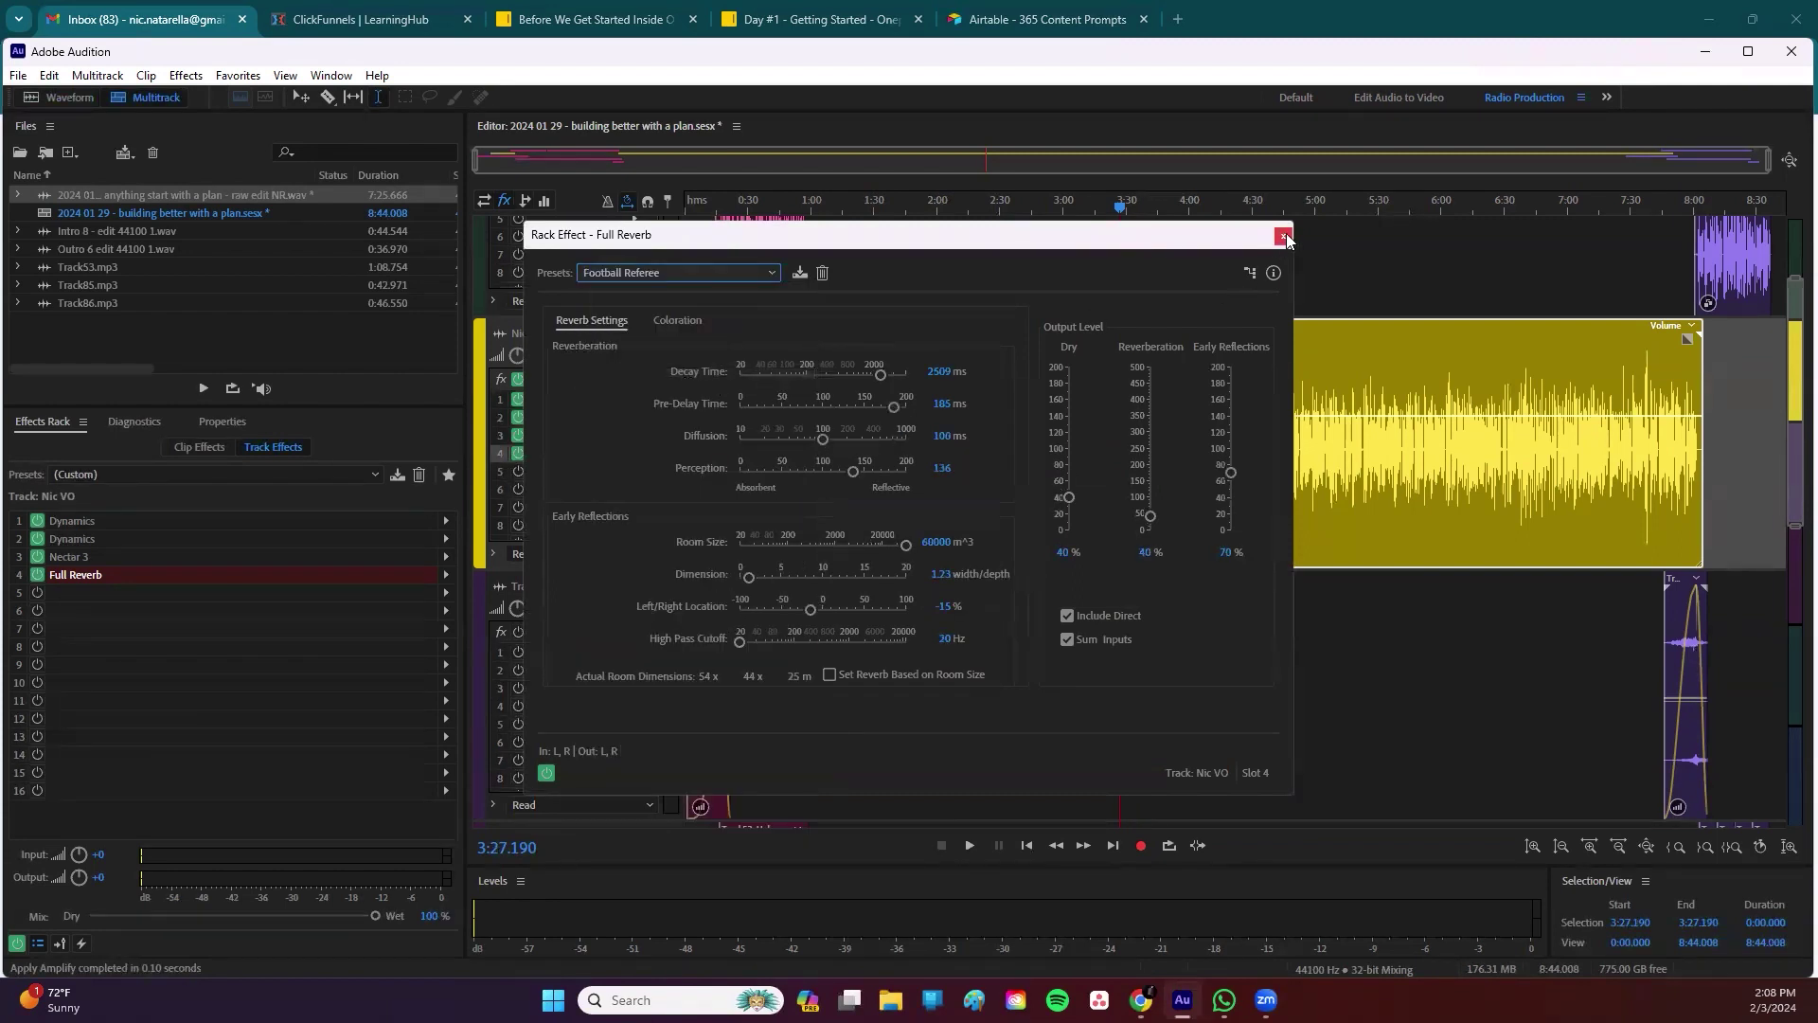
Step: Play the voice-over with the Full Reverb applied, then remove that effect from slot 4 of its track
left_click(1283, 236)
key("space")
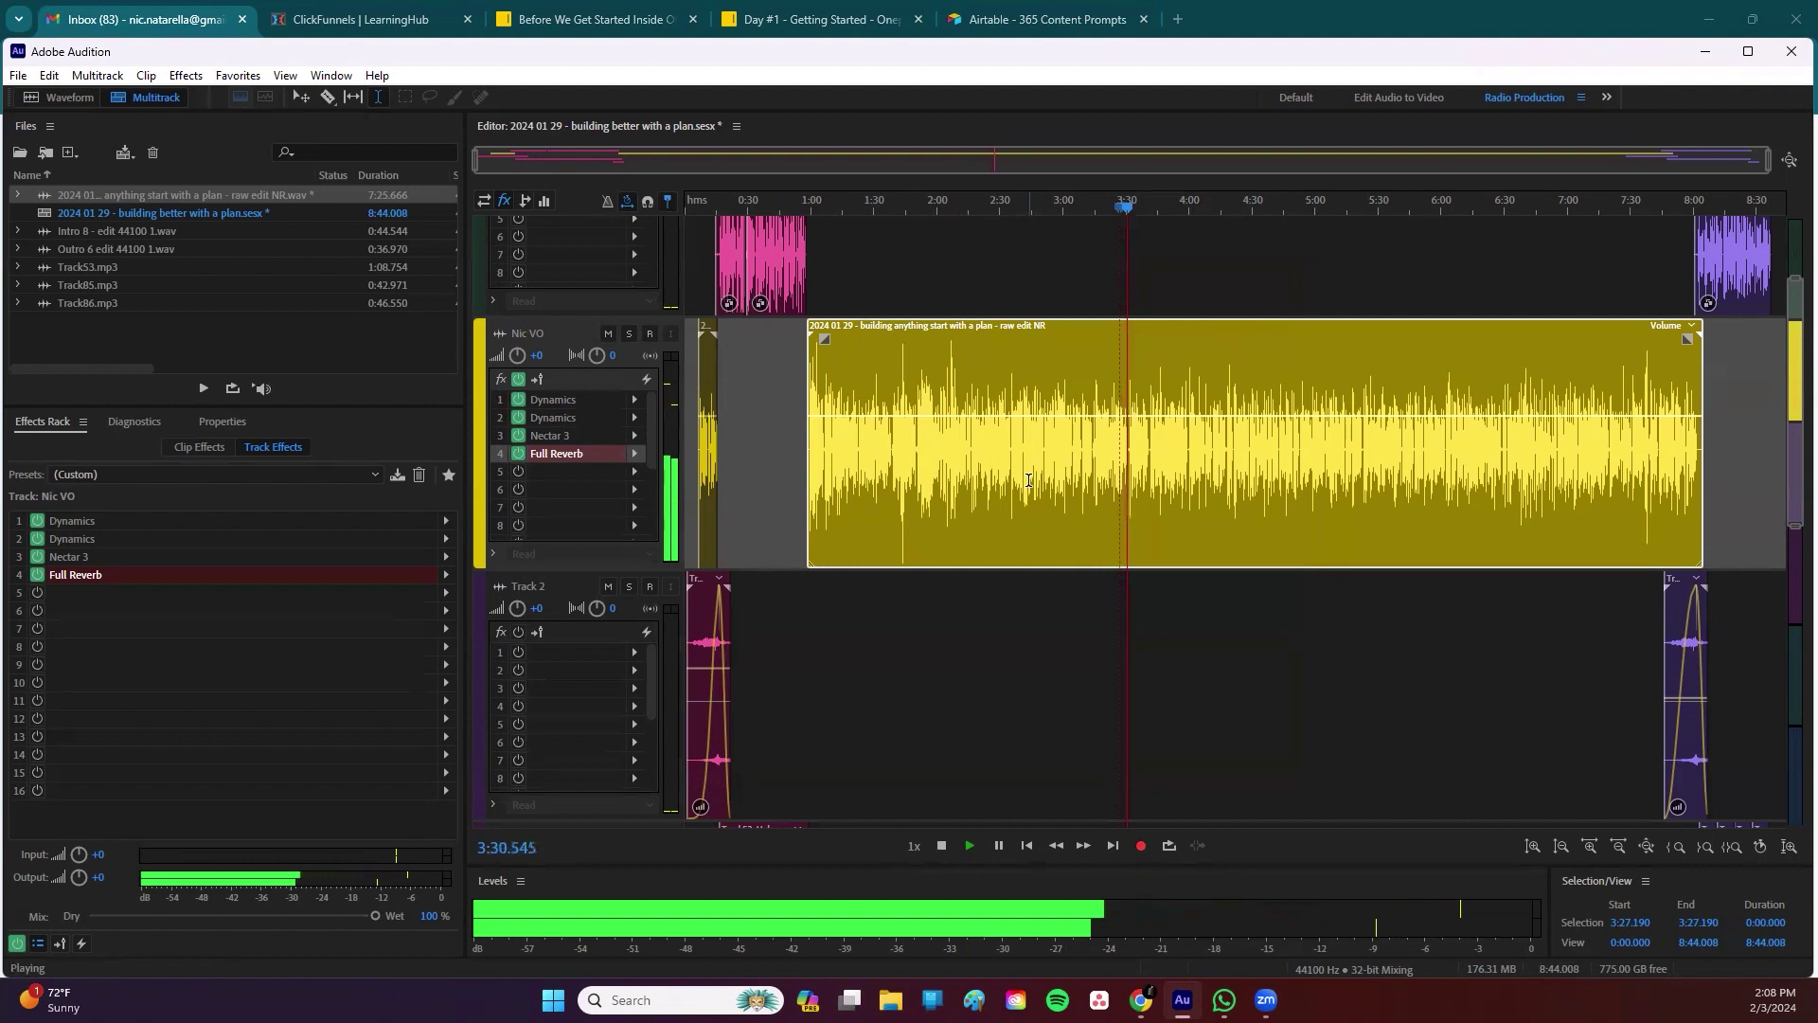
key("space")
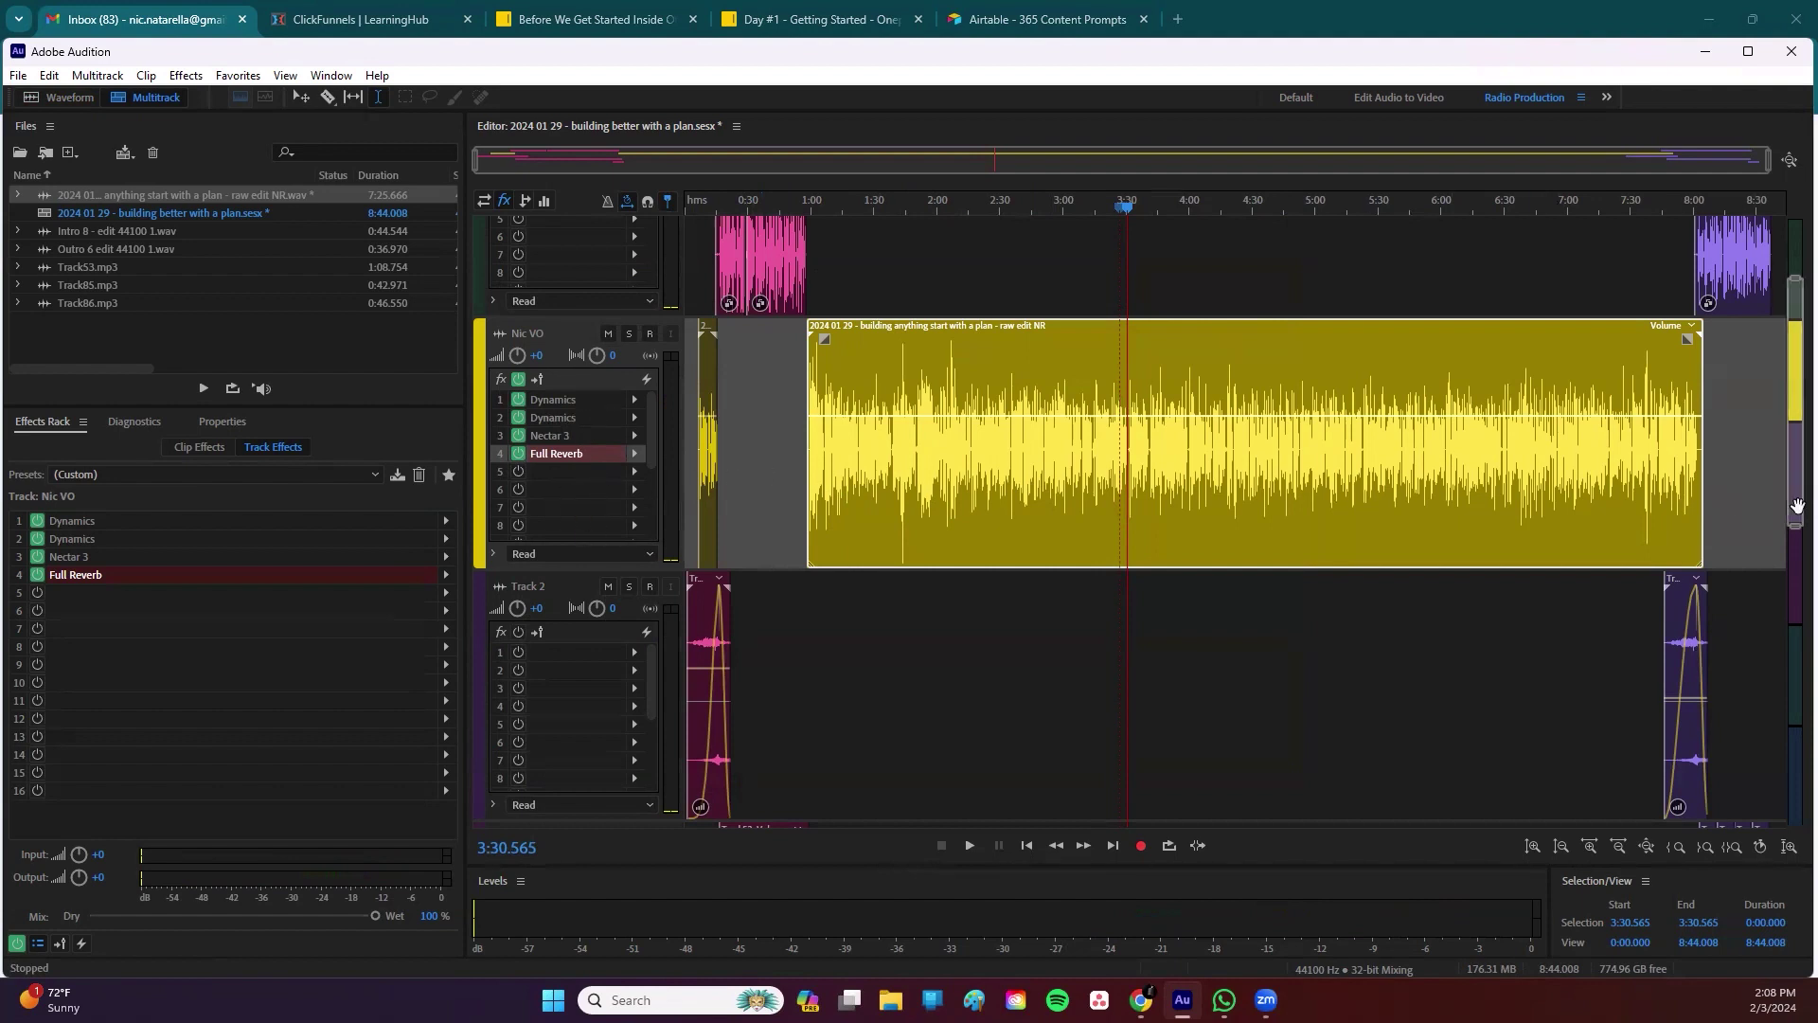
left_click(633, 460)
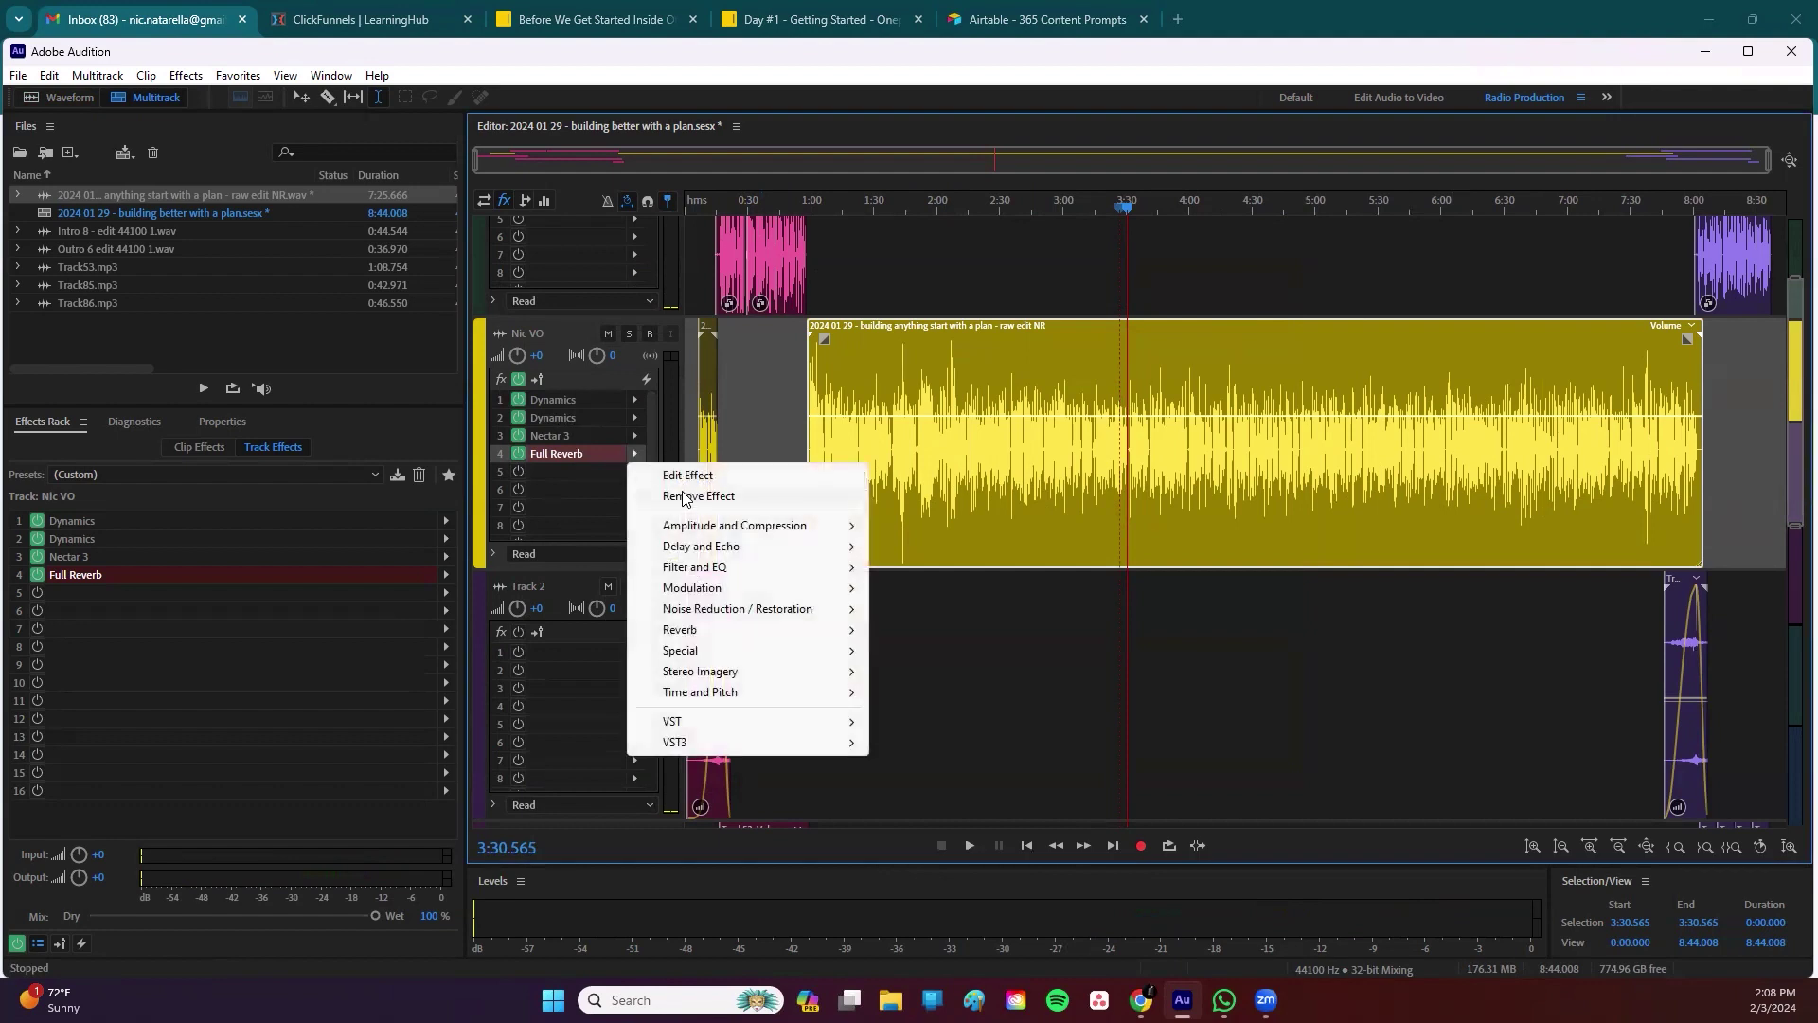
left_click(683, 496)
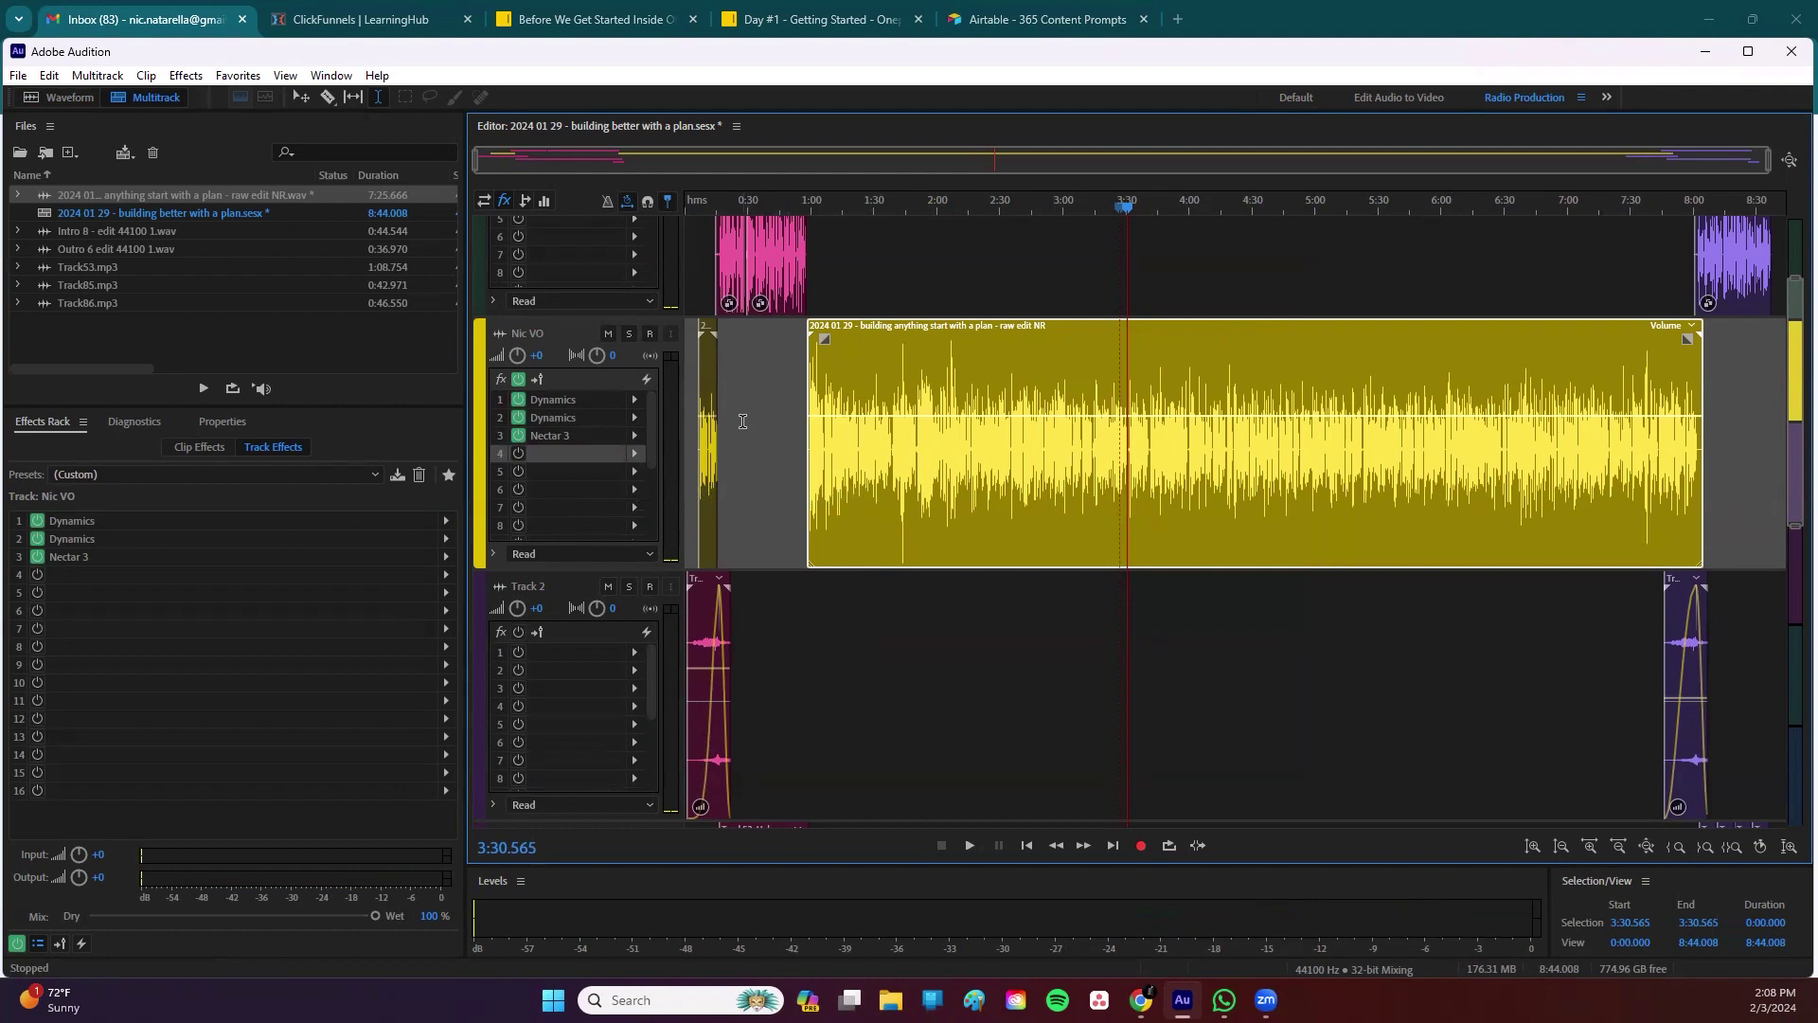
Step: Raise Track 2's volume to +14.4
scroll(1163, 459, "down", 2)
scroll(1177, 467, "up", 2)
scroll(1180, 483, "down", 2)
left_click(930, 550)
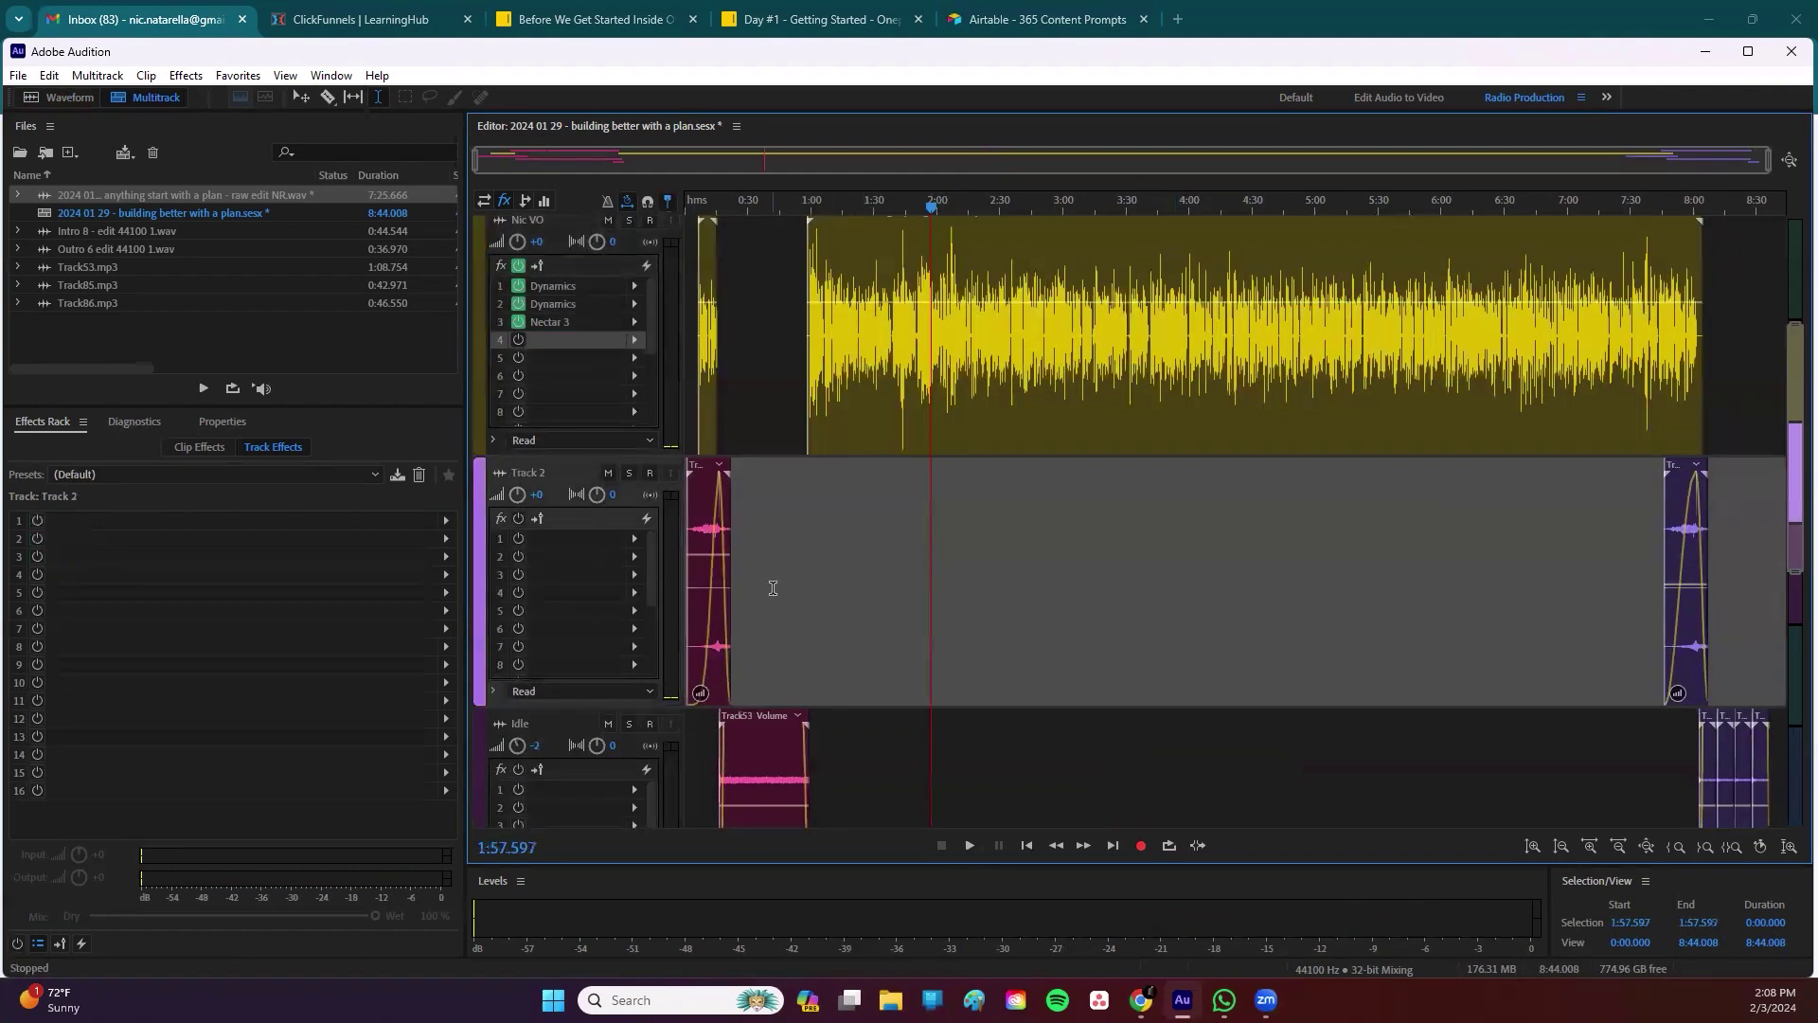
left_click(706, 594)
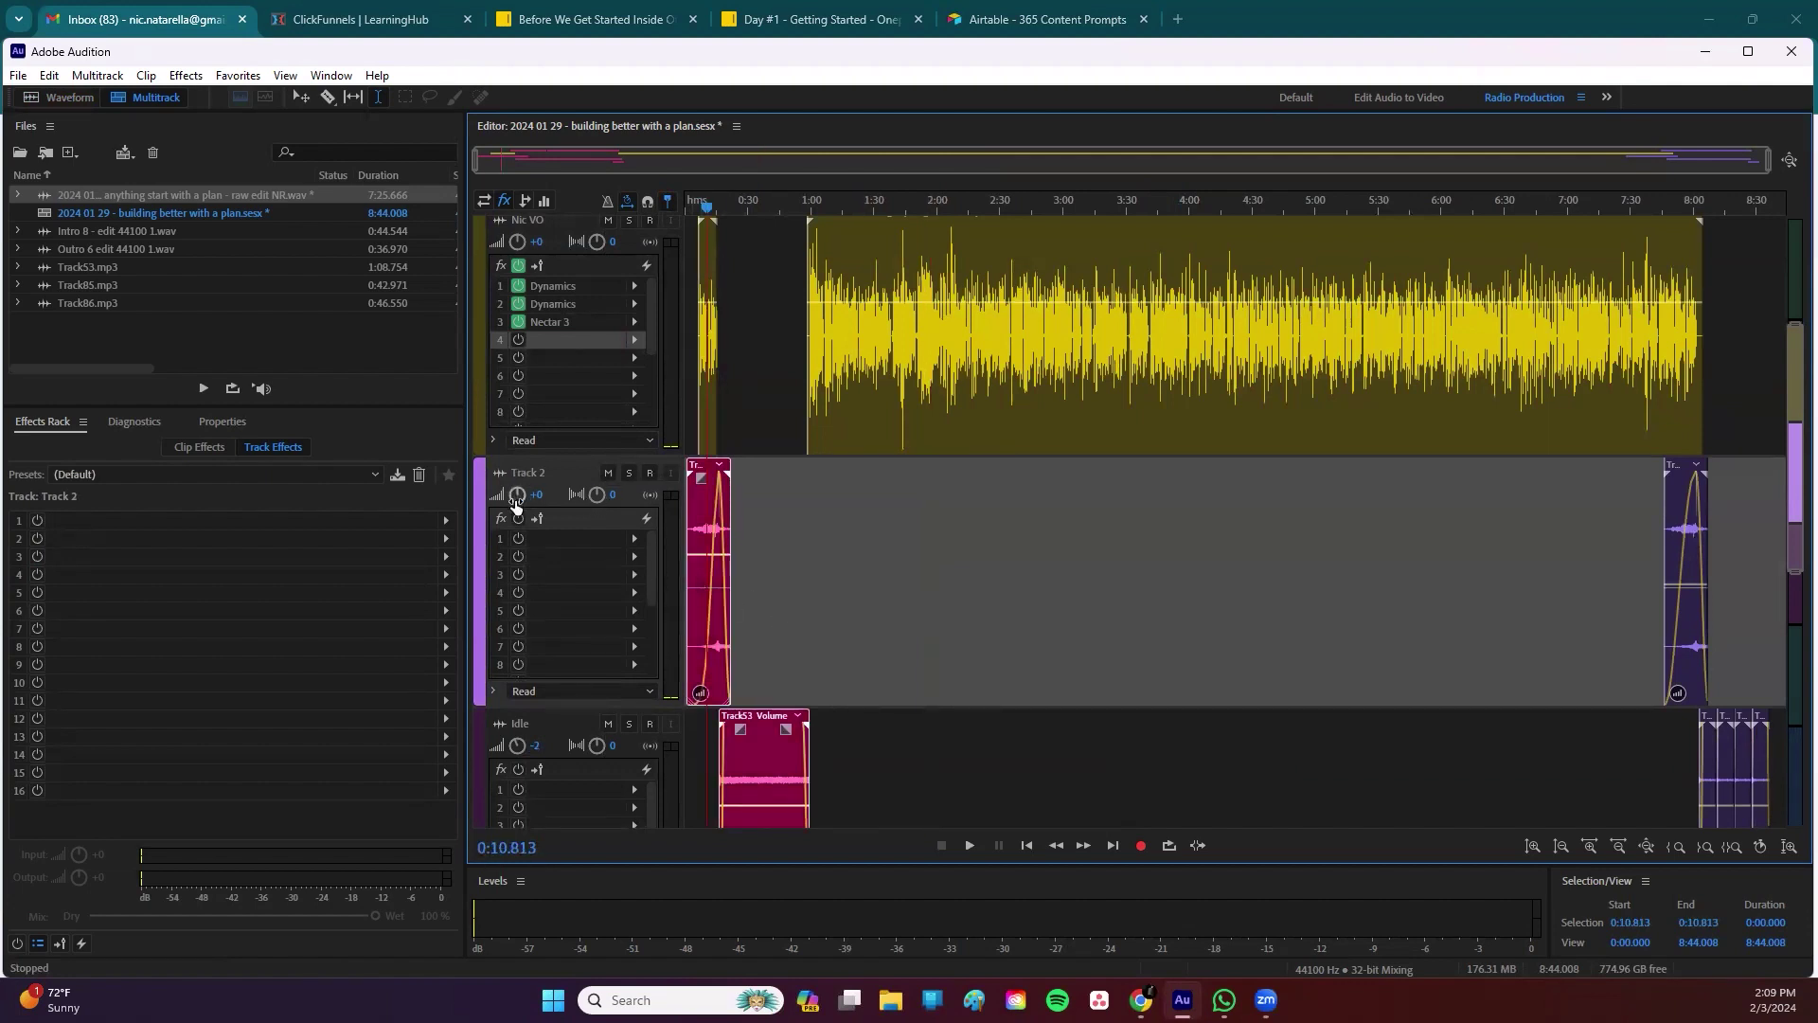
left_click_drag(515, 496, 587, 500)
Step: Play the opening section to hear the boosted Track 2, soloing that track during playback
left_click(687, 425)
key("space")
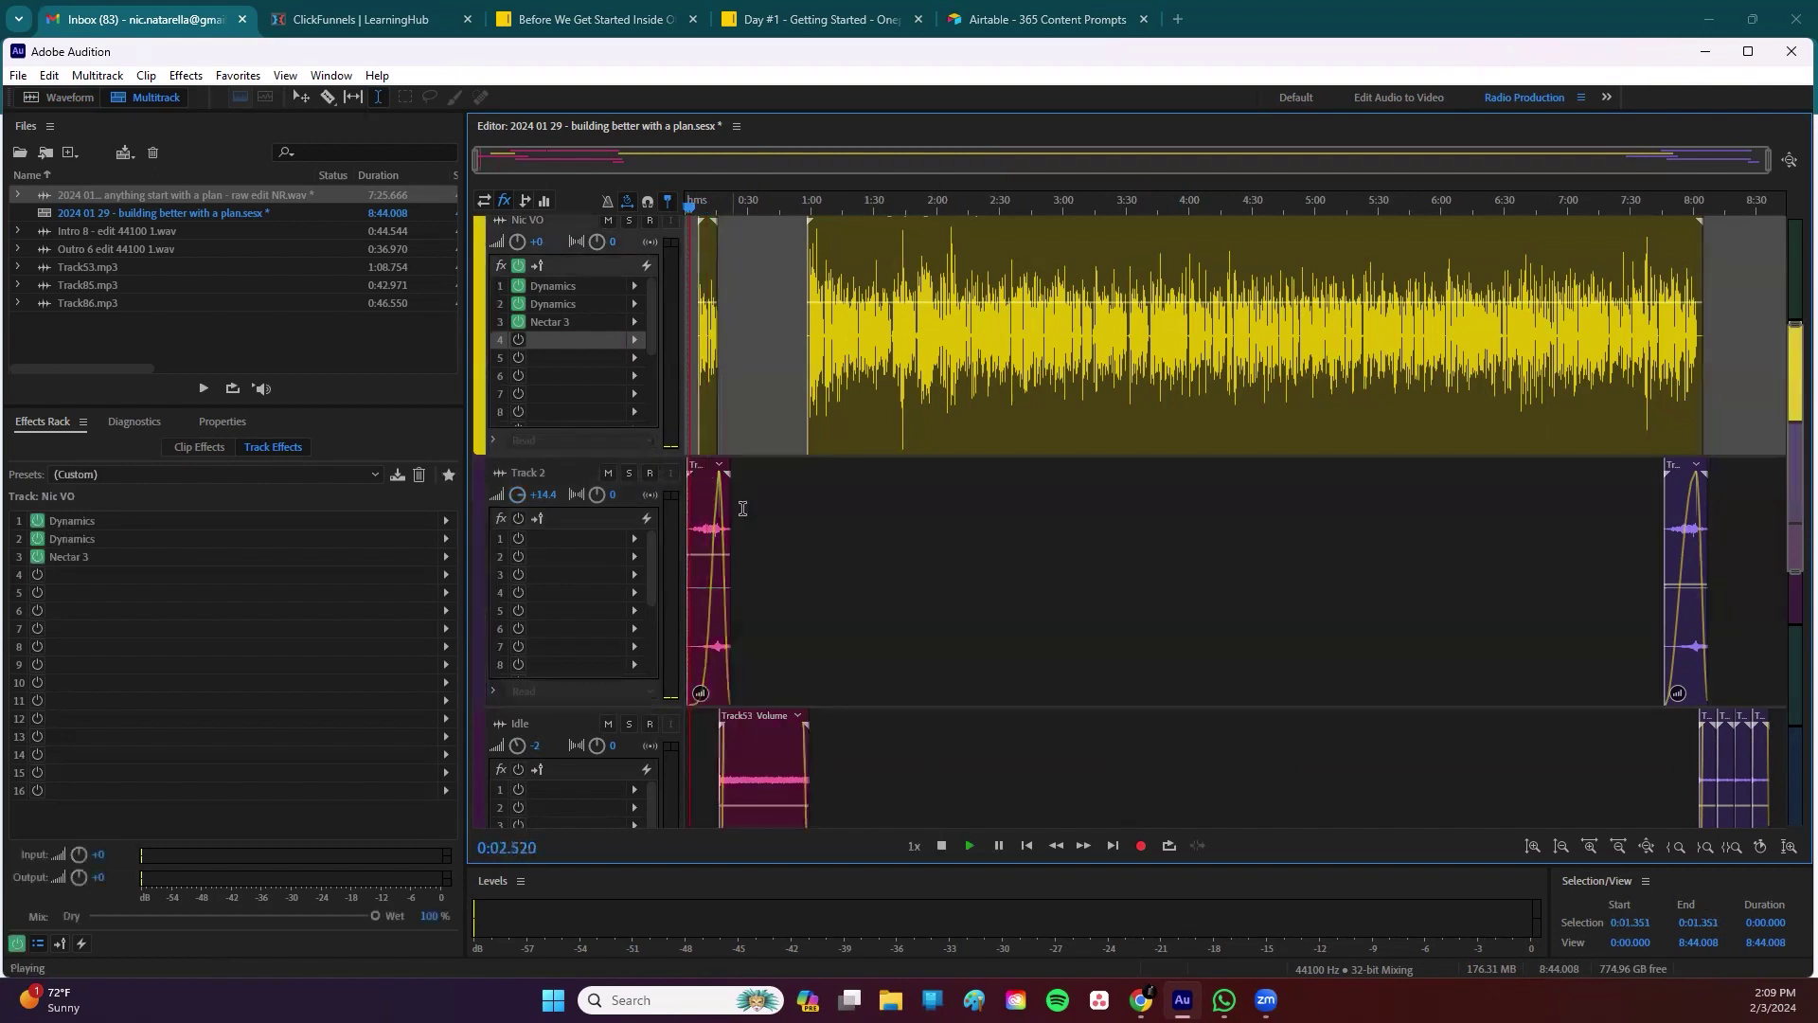
key("space")
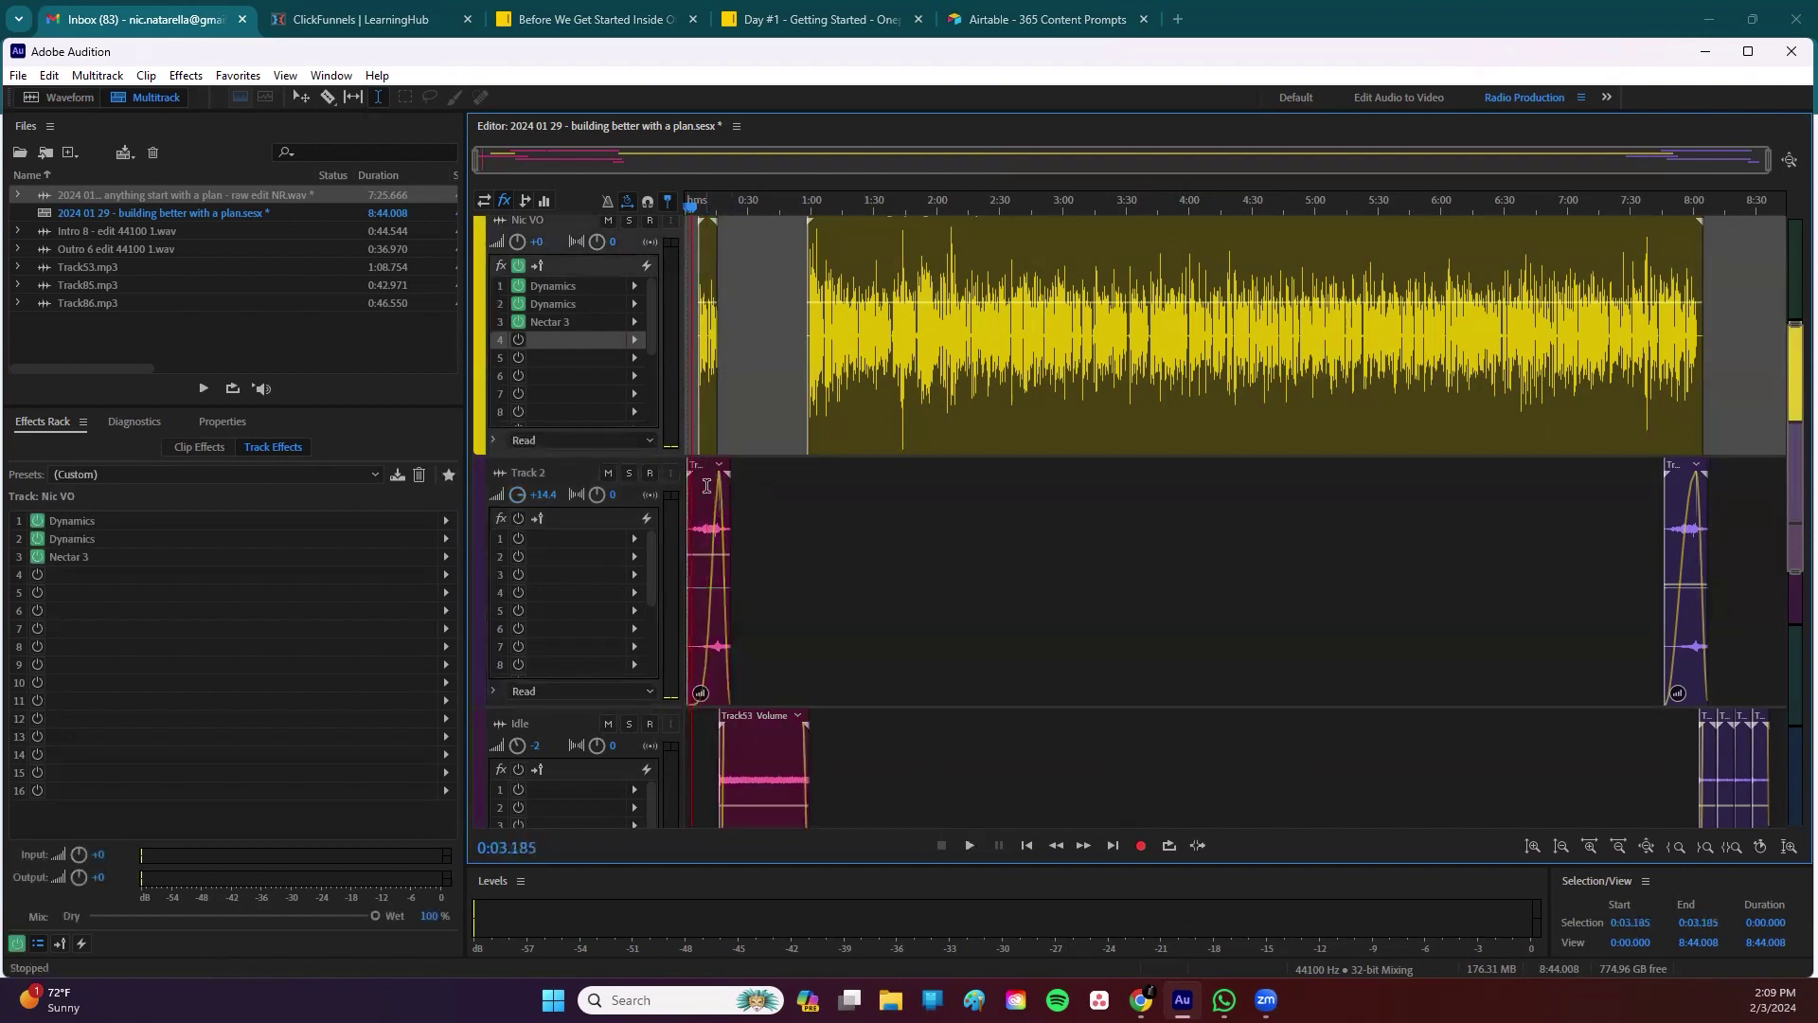
left_click(707, 492)
key("space")
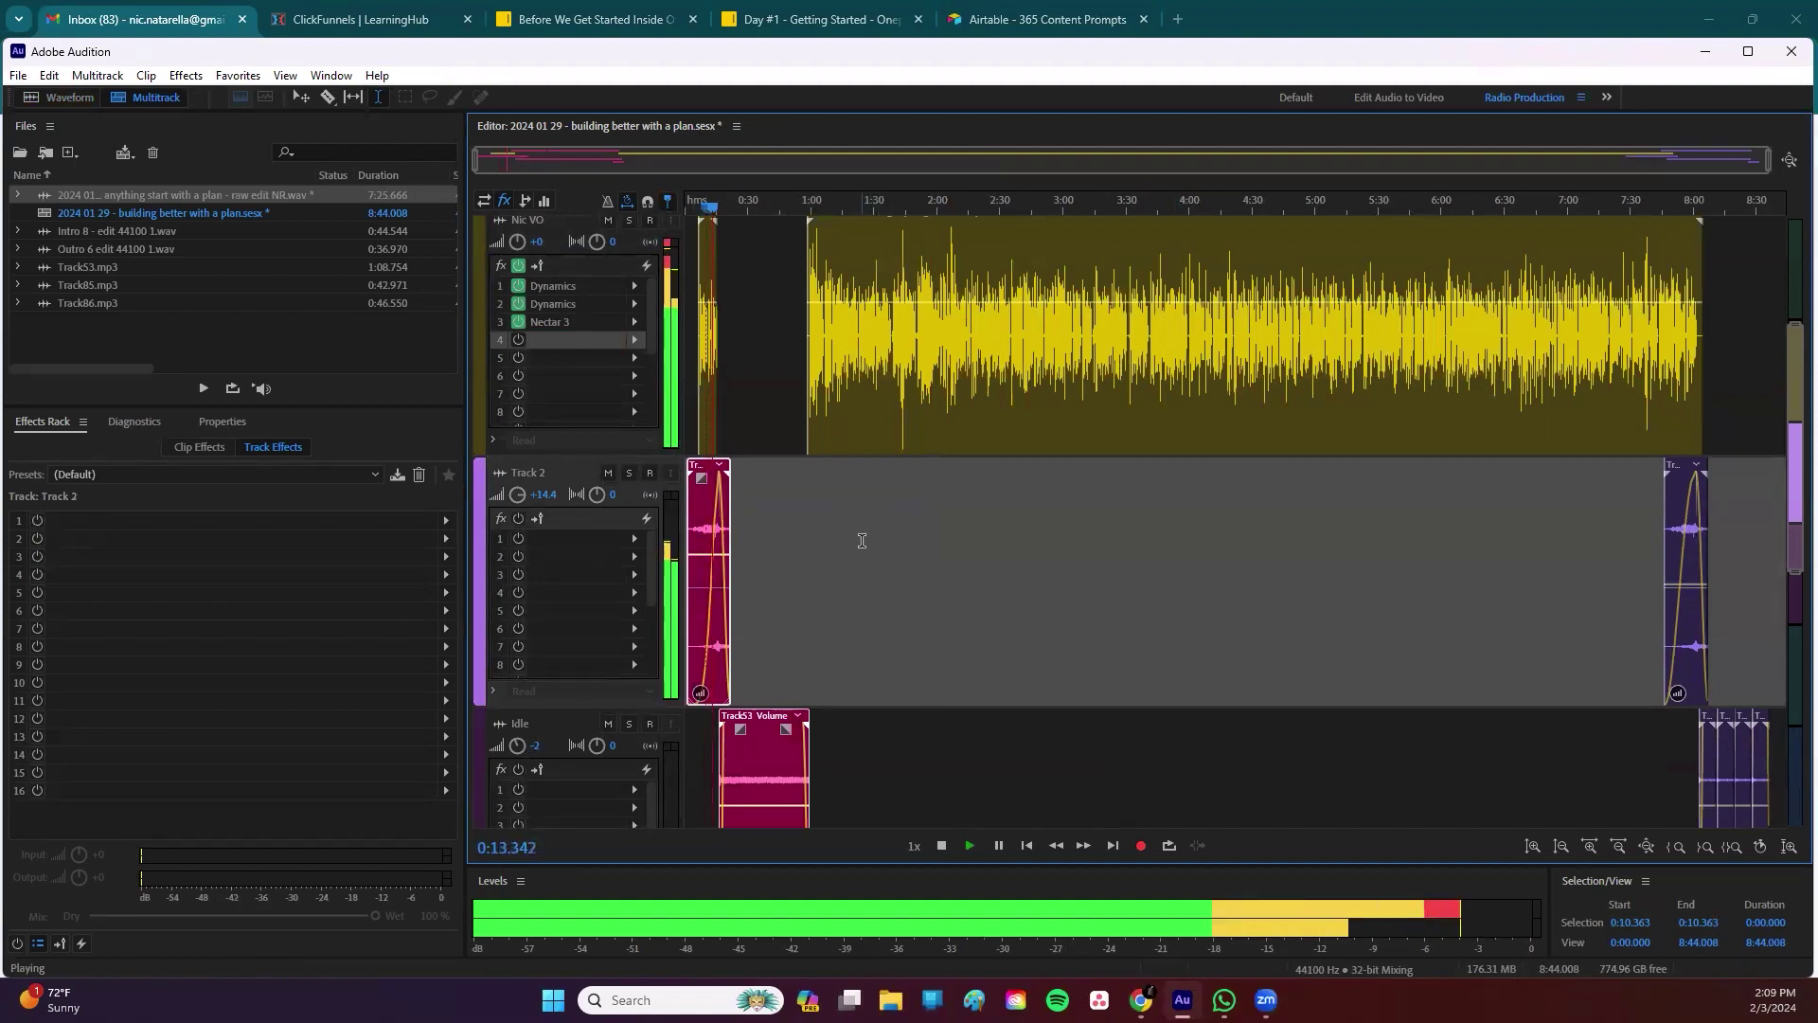
left_click(629, 472)
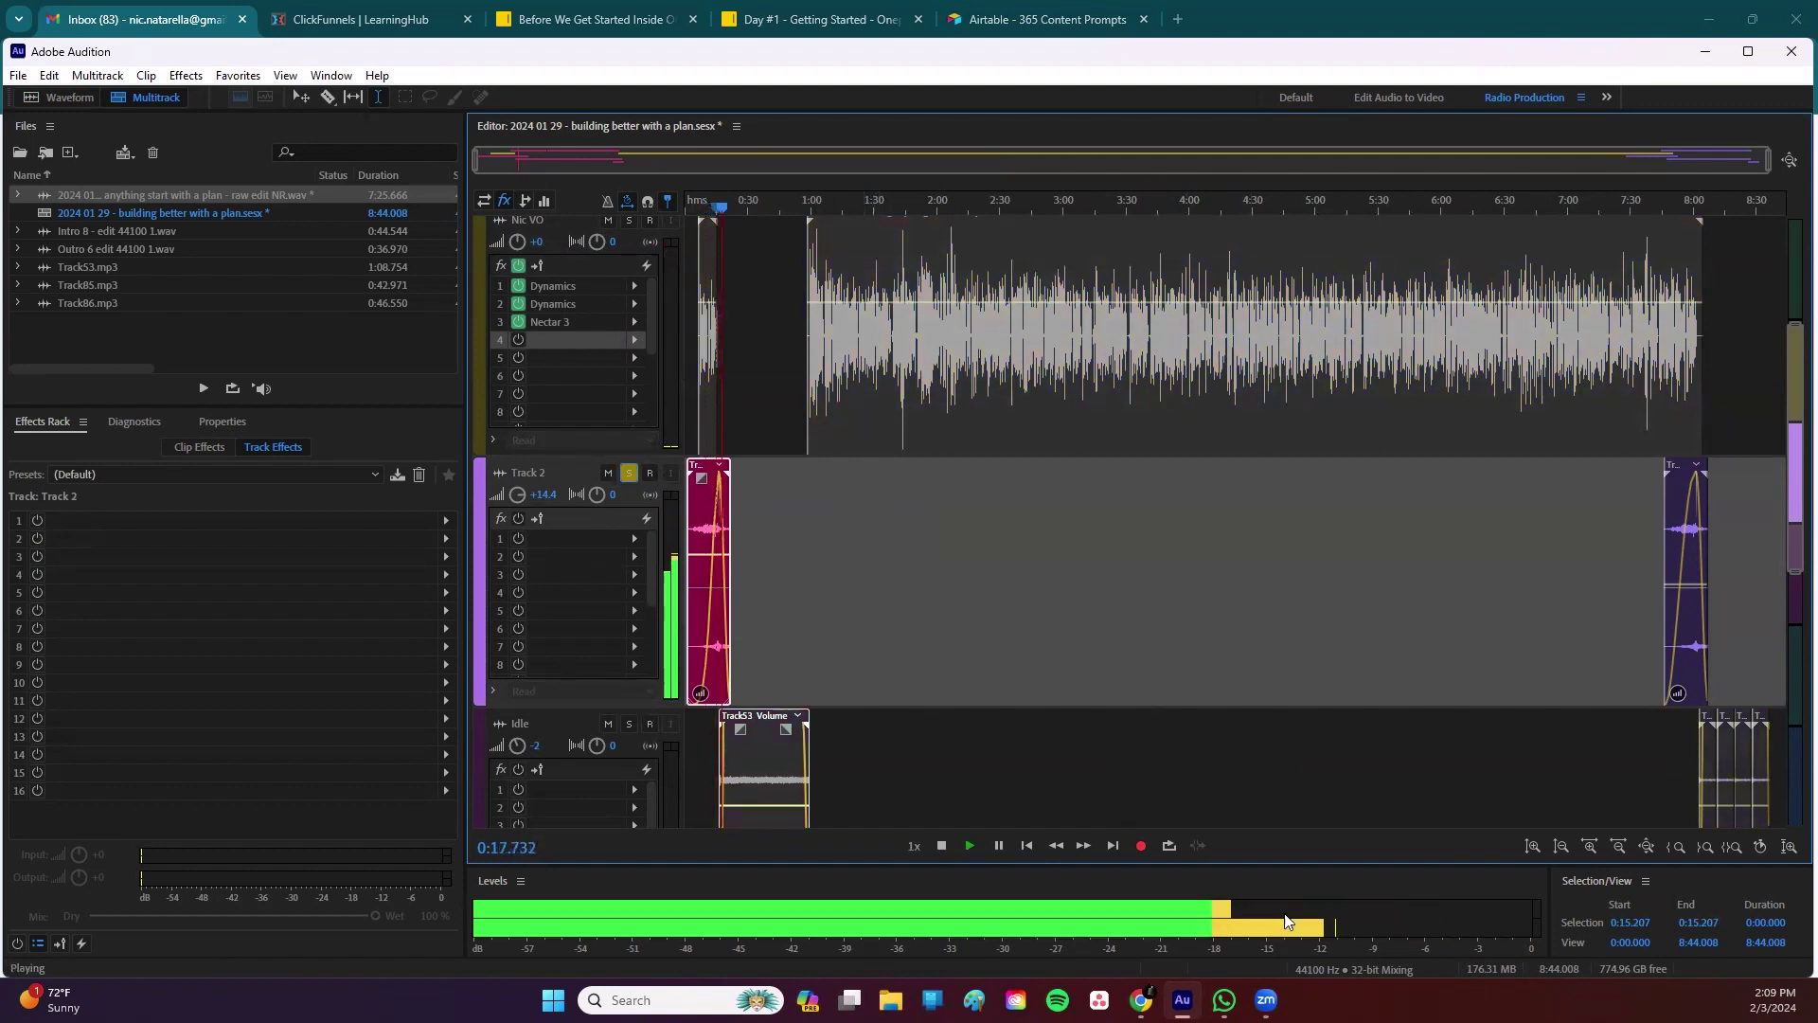
key("space")
Step: Lower Track 2's volume to -0.6 and replay its first clip with the track soloed
left_click_drag(519, 494, 458, 500)
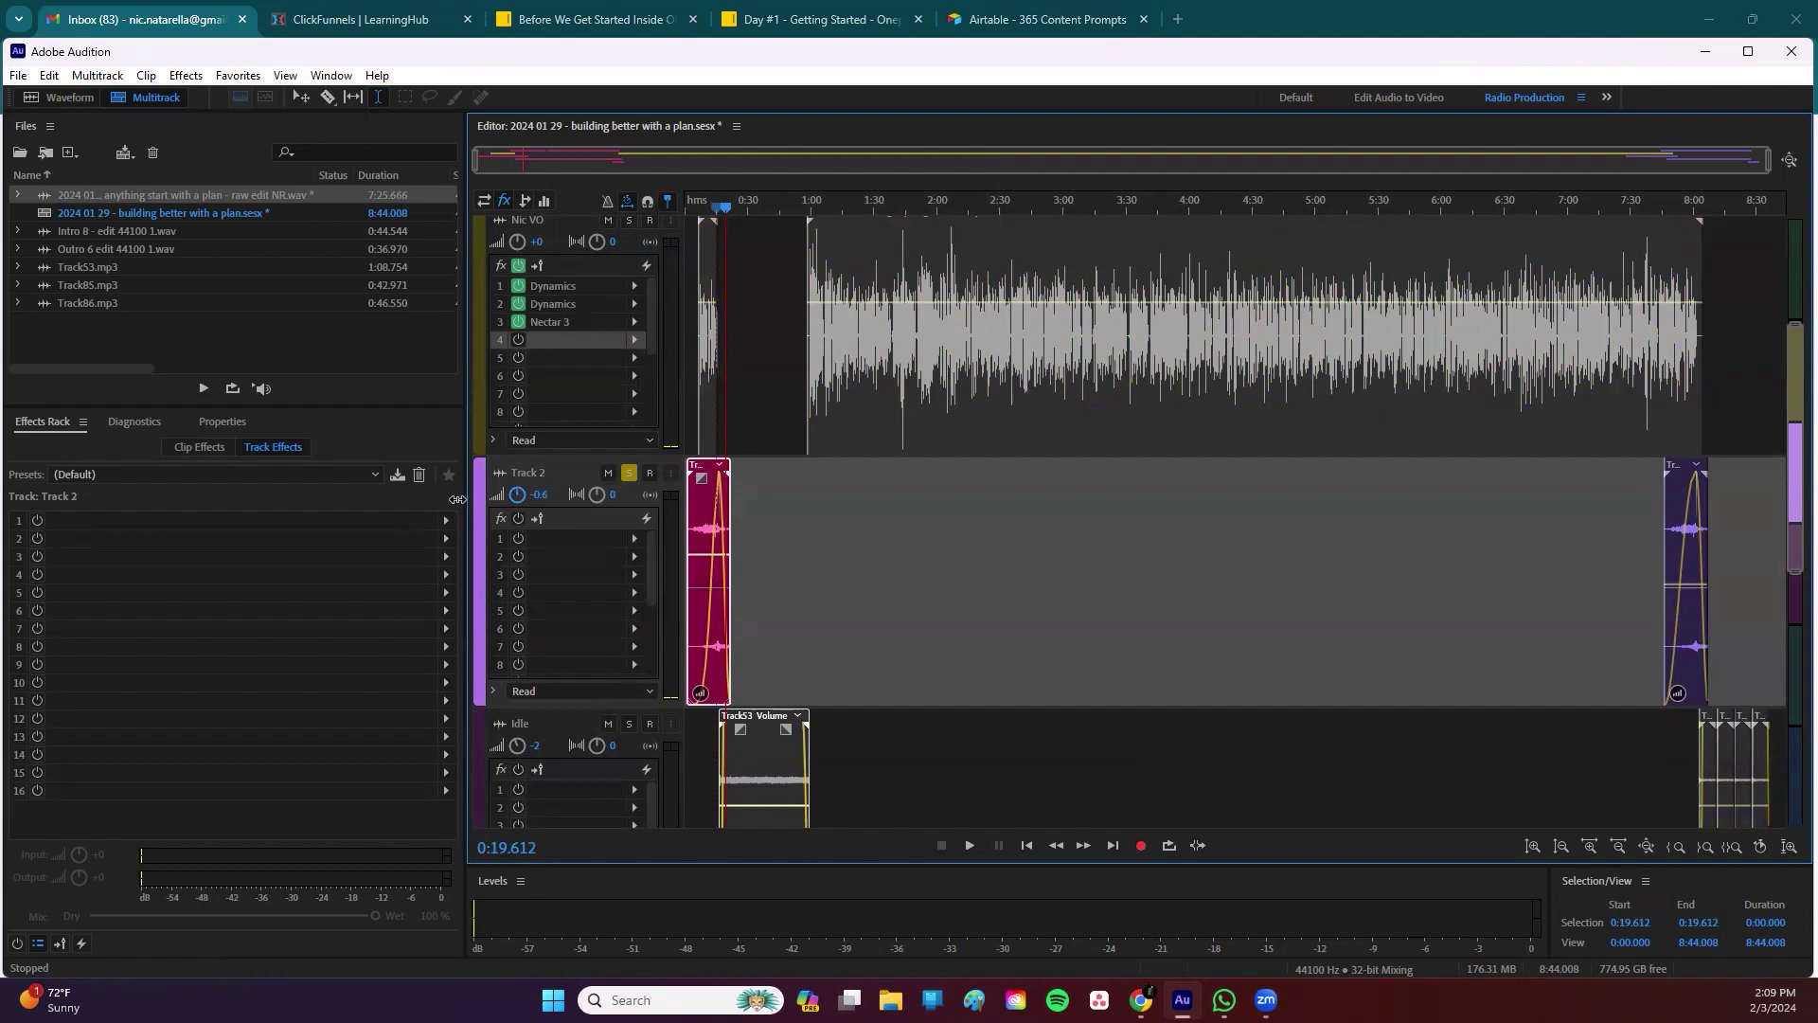
key("space")
left_click(705, 516)
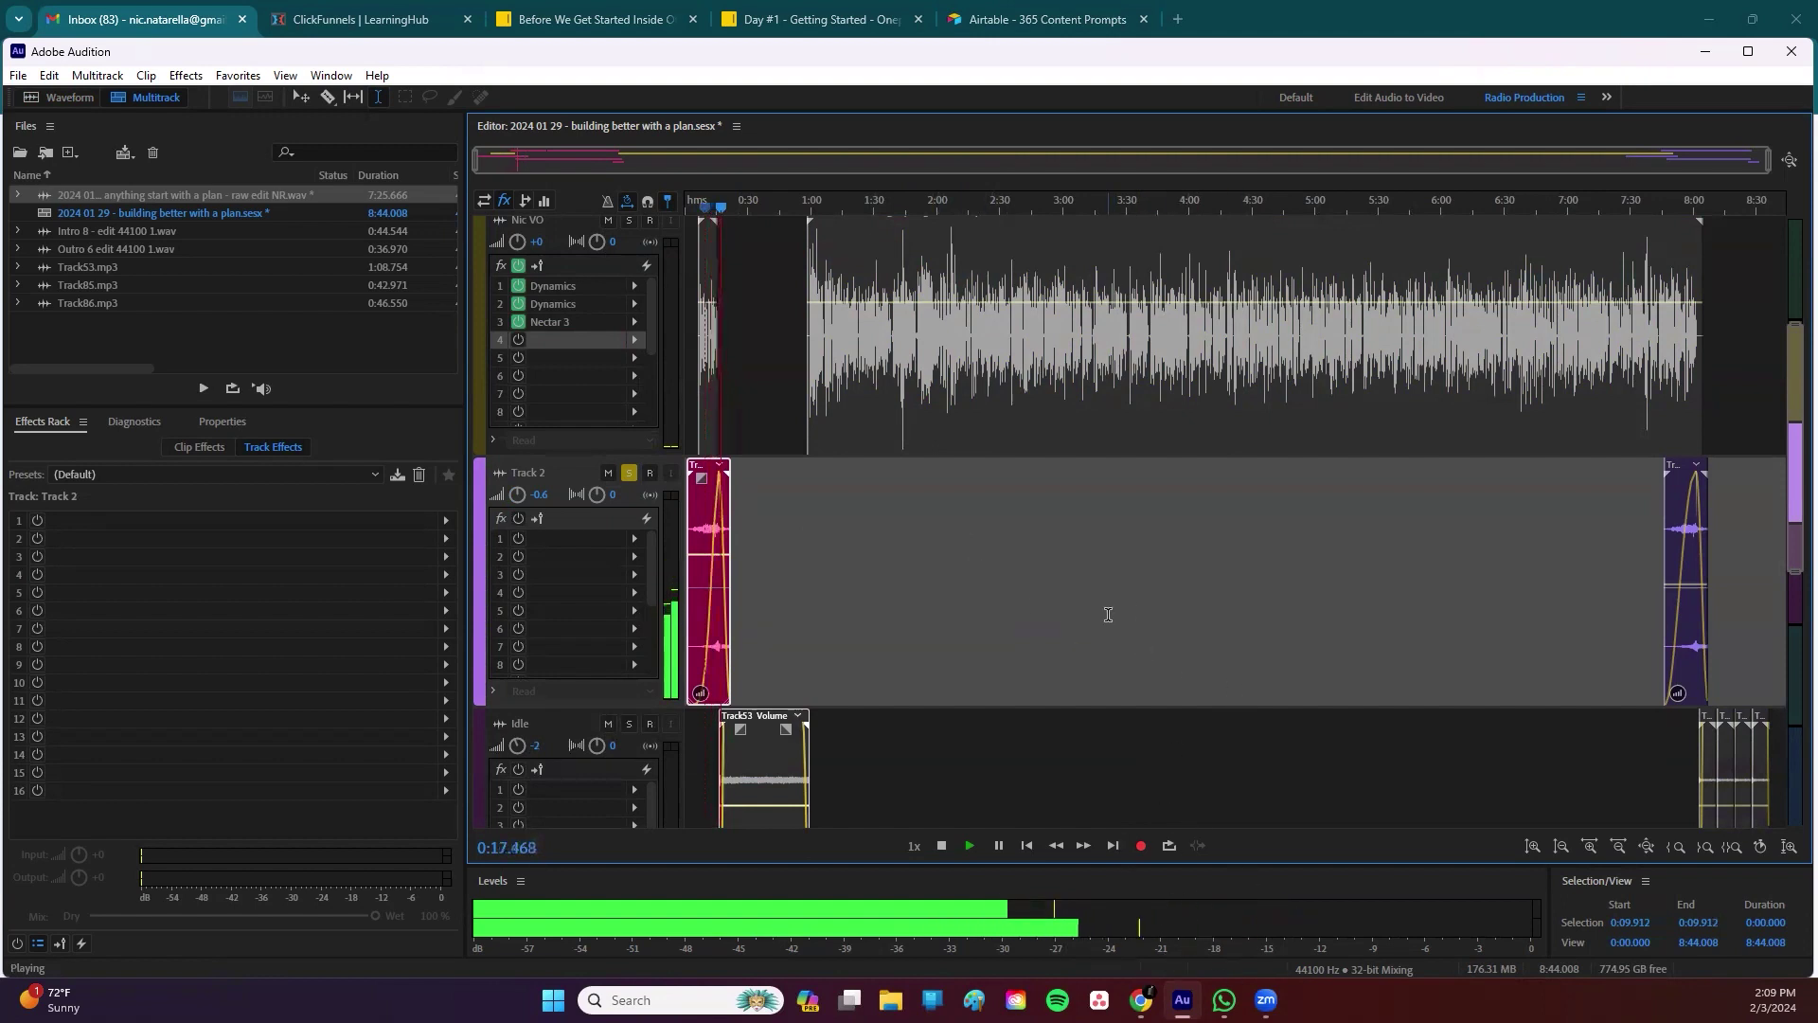
key("space")
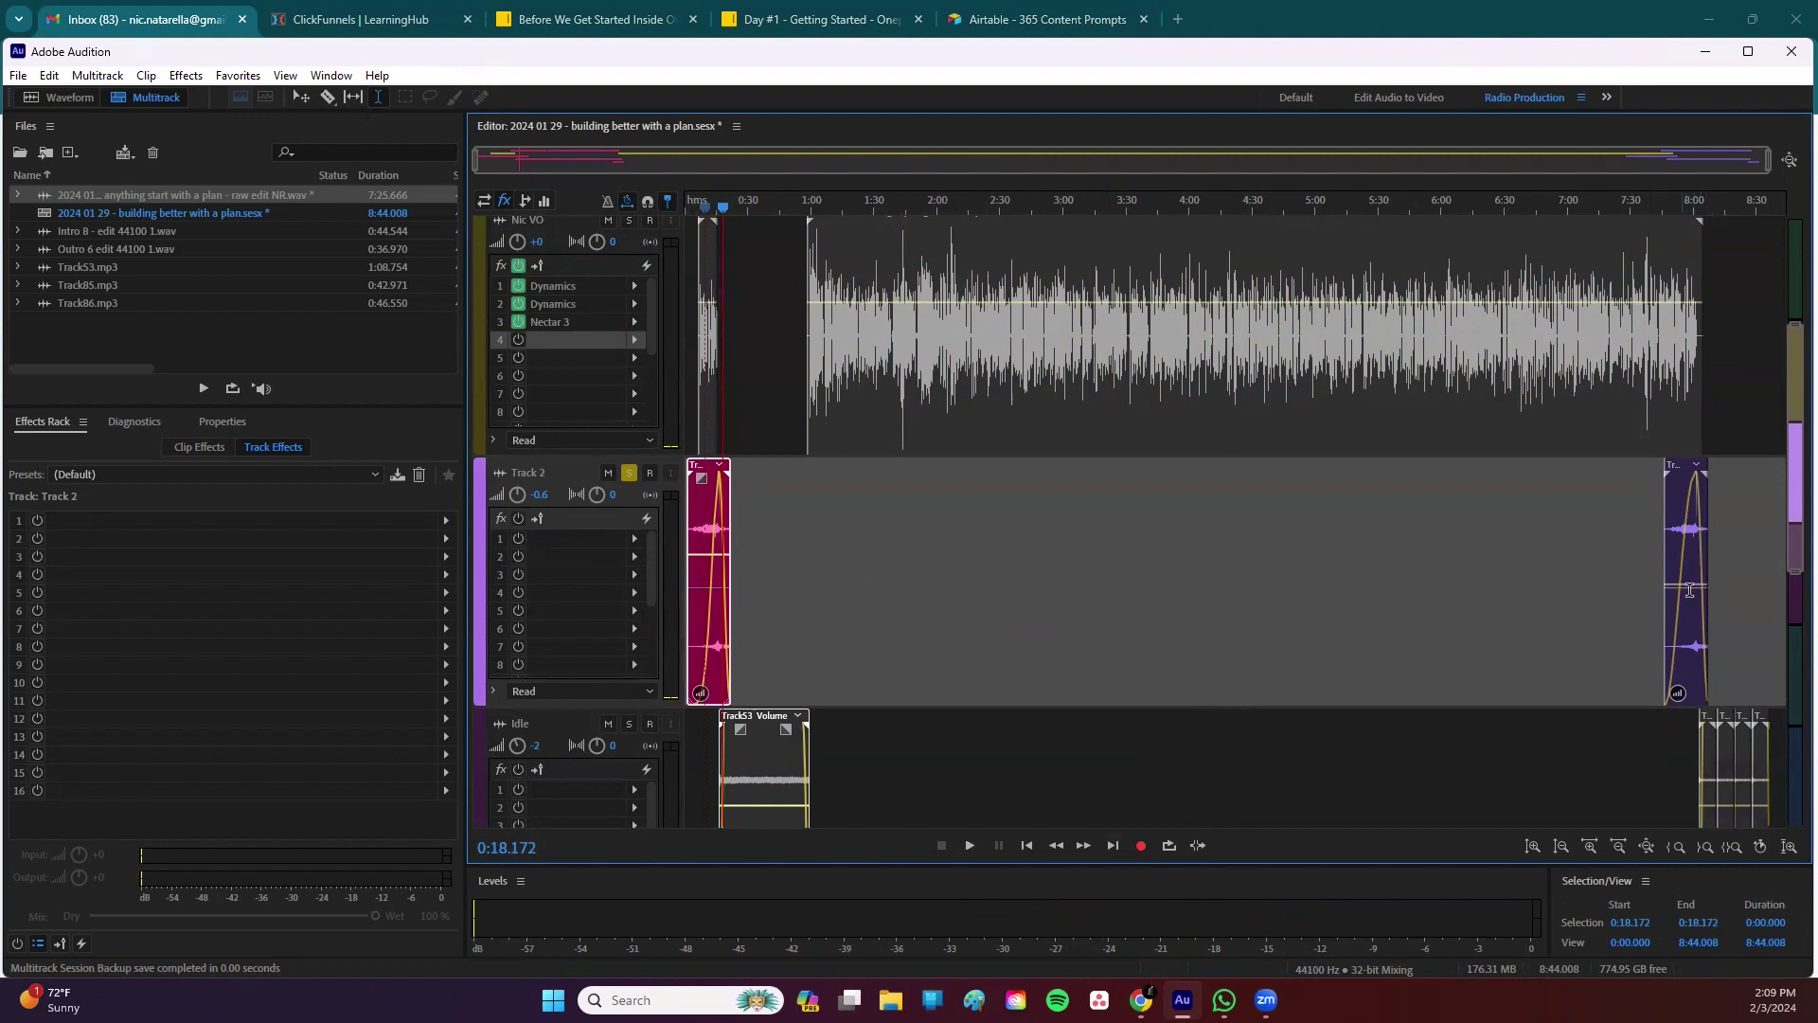
left_click(1174, 574)
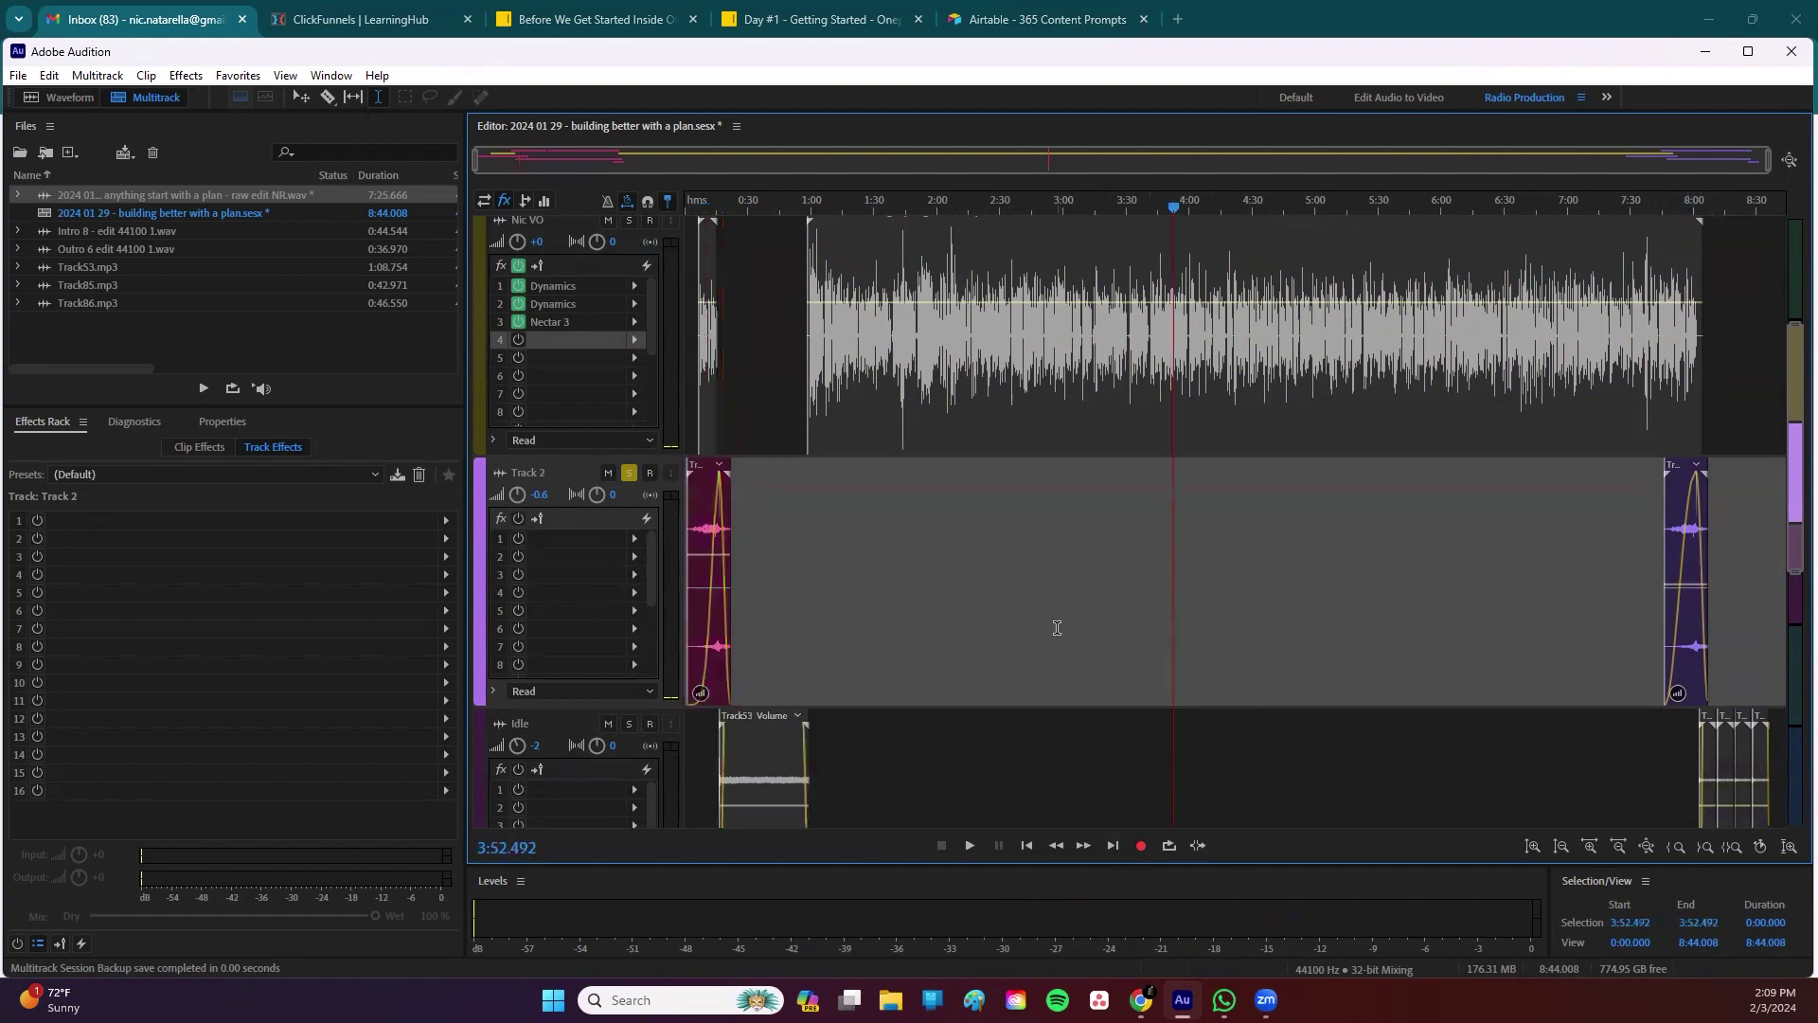
left_click(842, 606)
left_click(1191, 594)
Step: Play the session from 3:04.732, unsolo Track 2, and watch the Mix track's levels
left_click(1074, 587)
scroll(1116, 602, "down", 10)
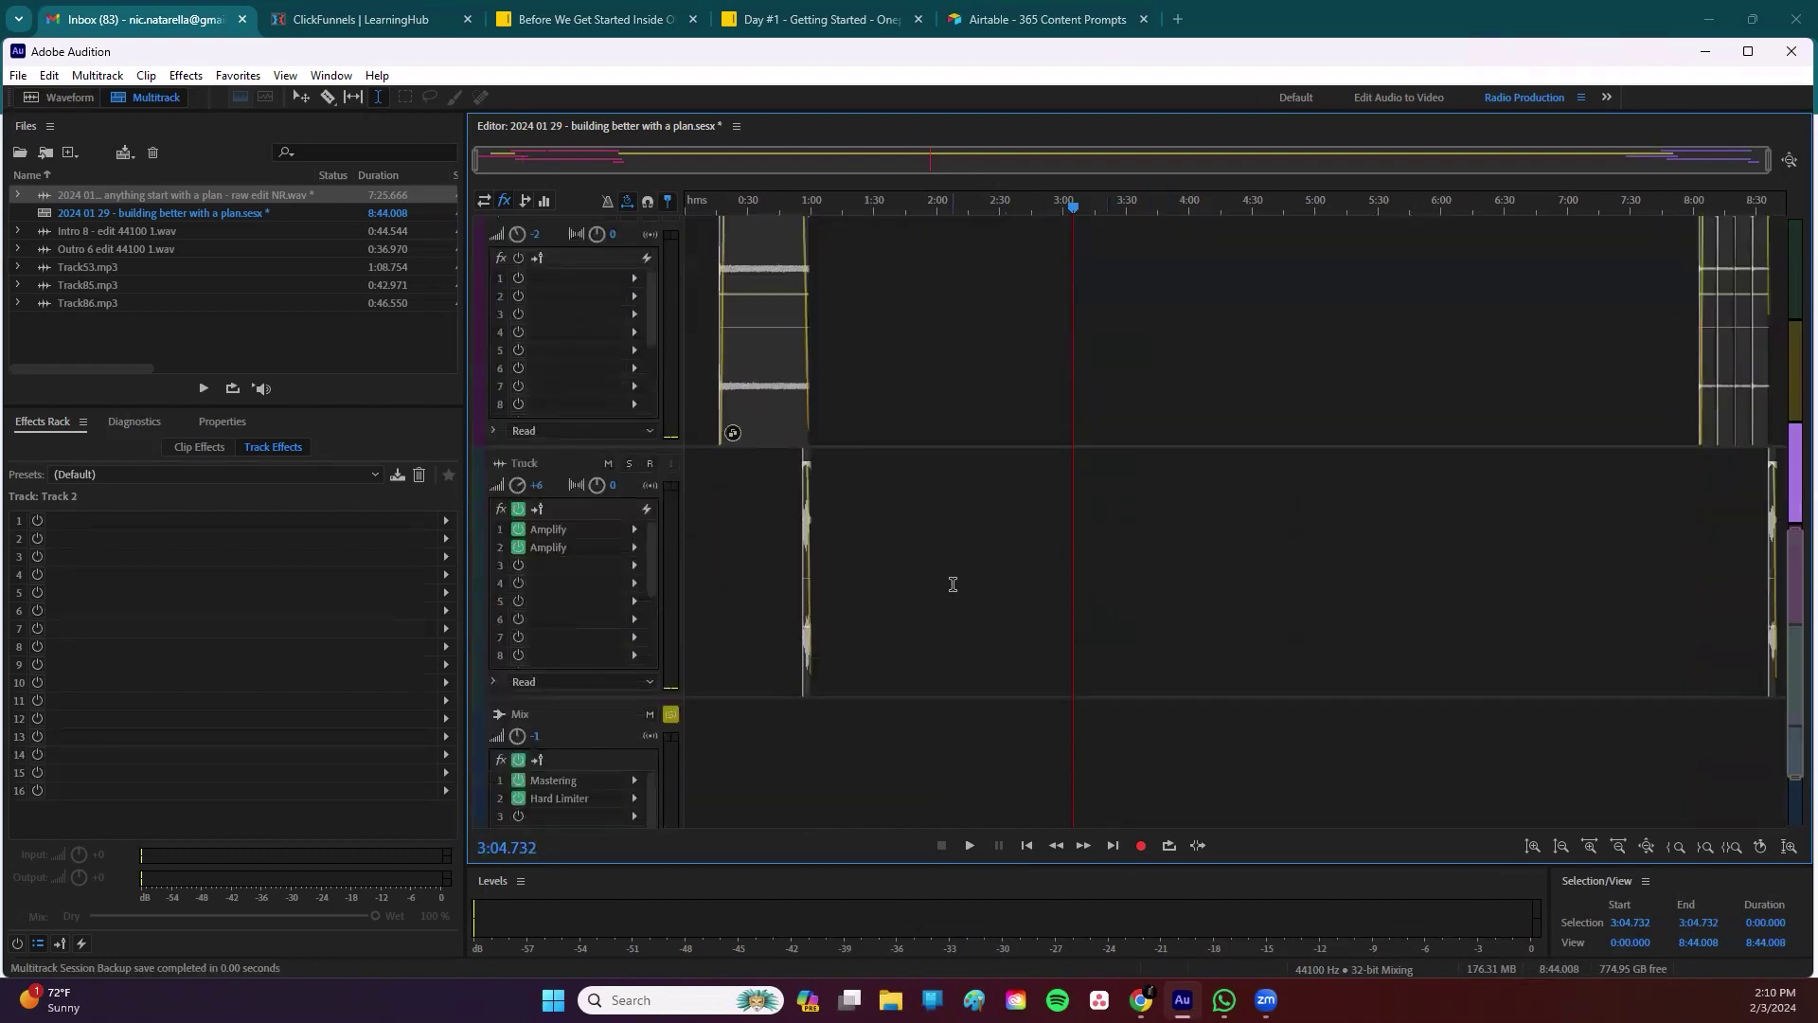
scroll(952, 584, "down", 1)
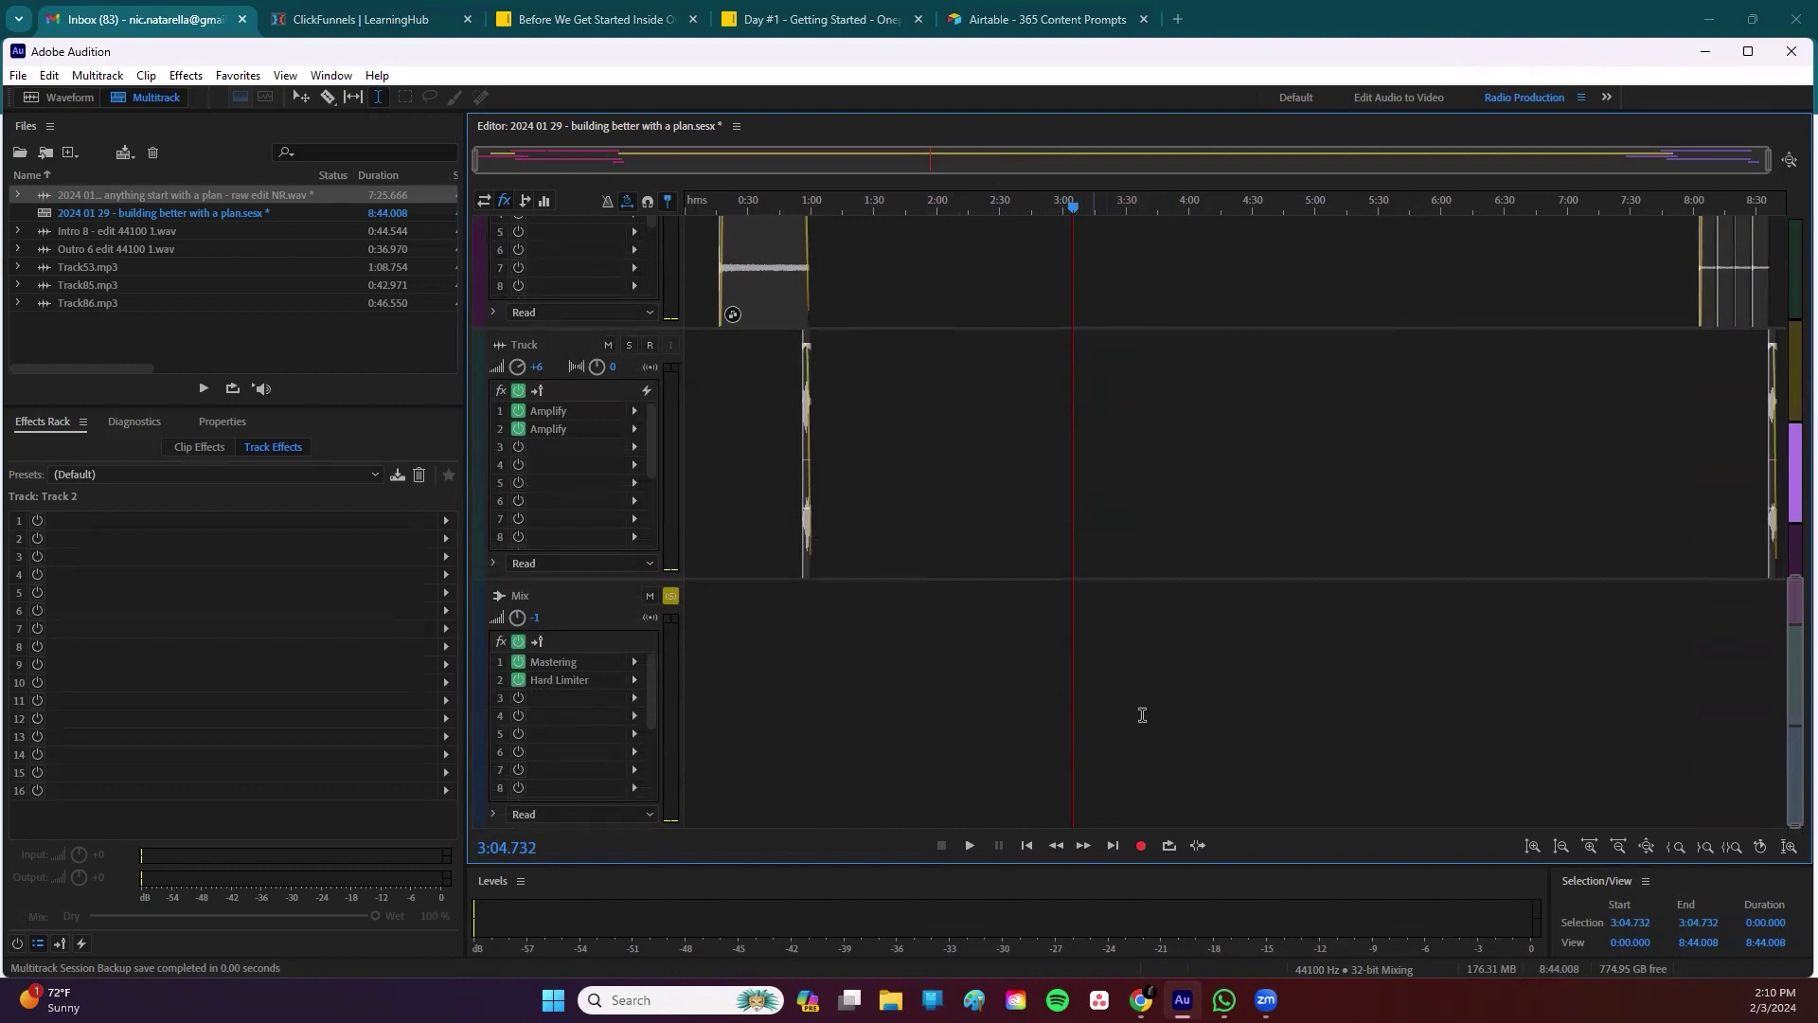
key("space")
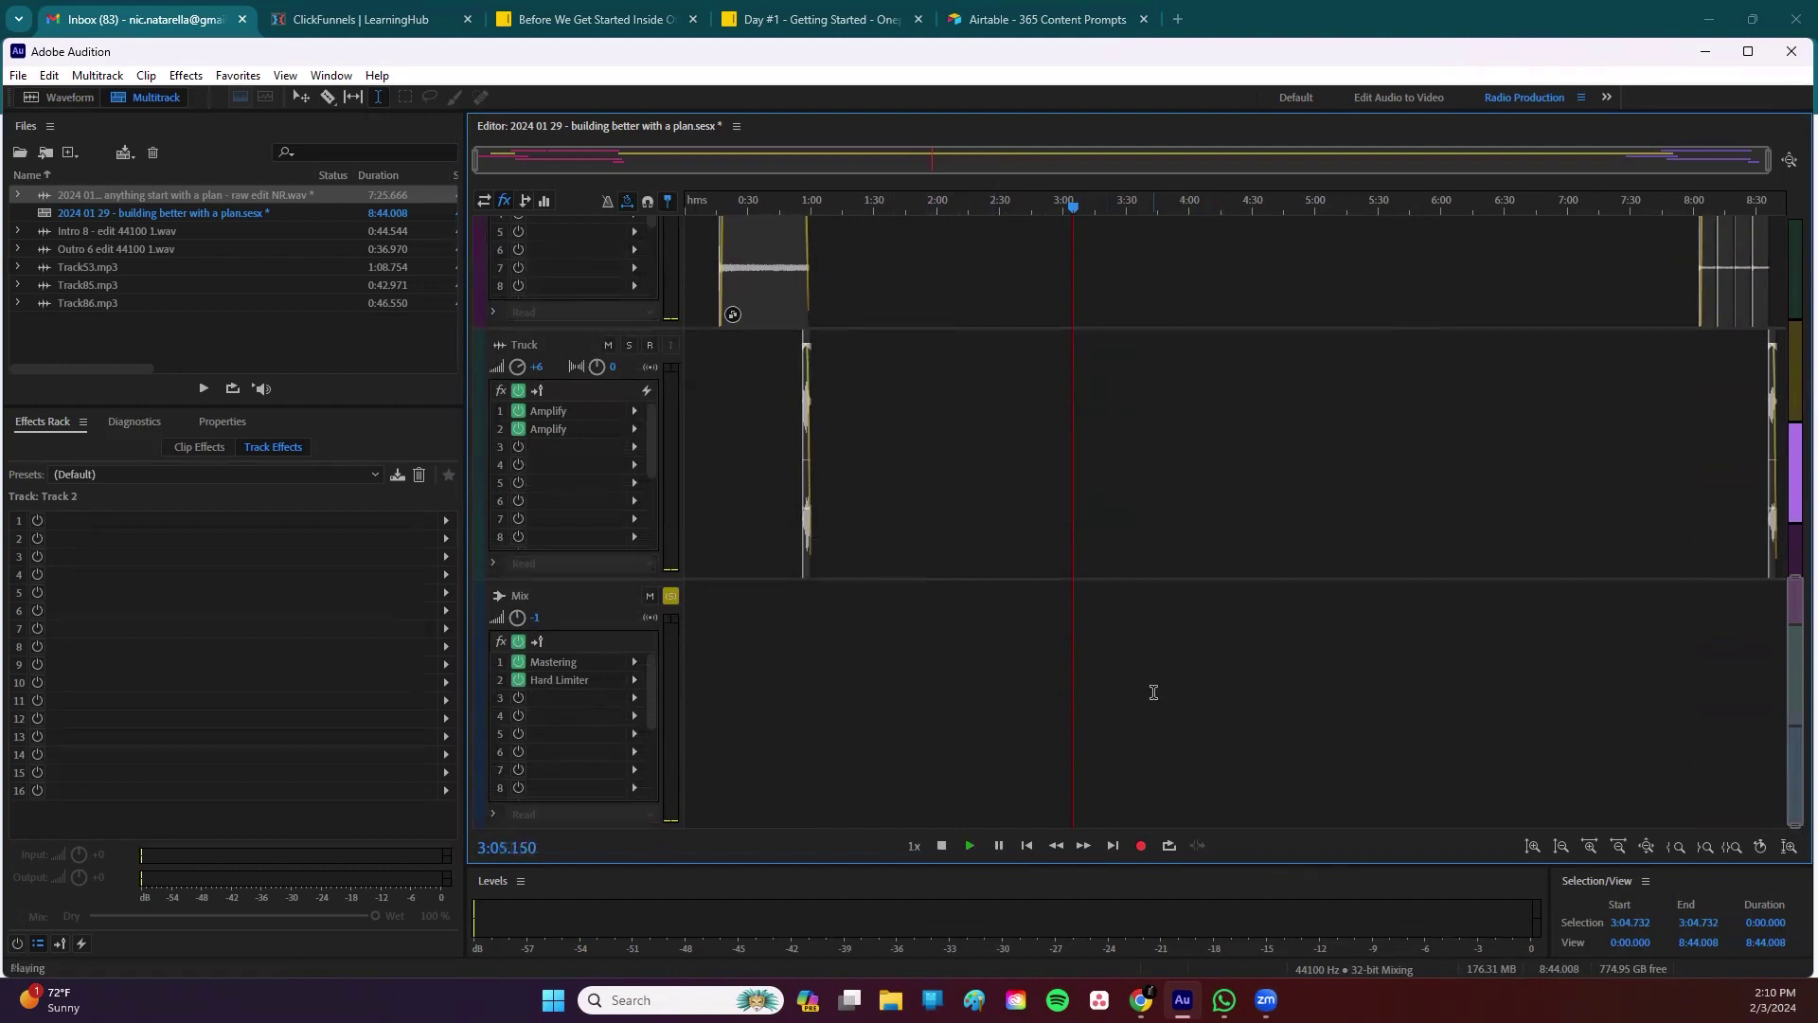
scroll(1145, 577, "up", 6)
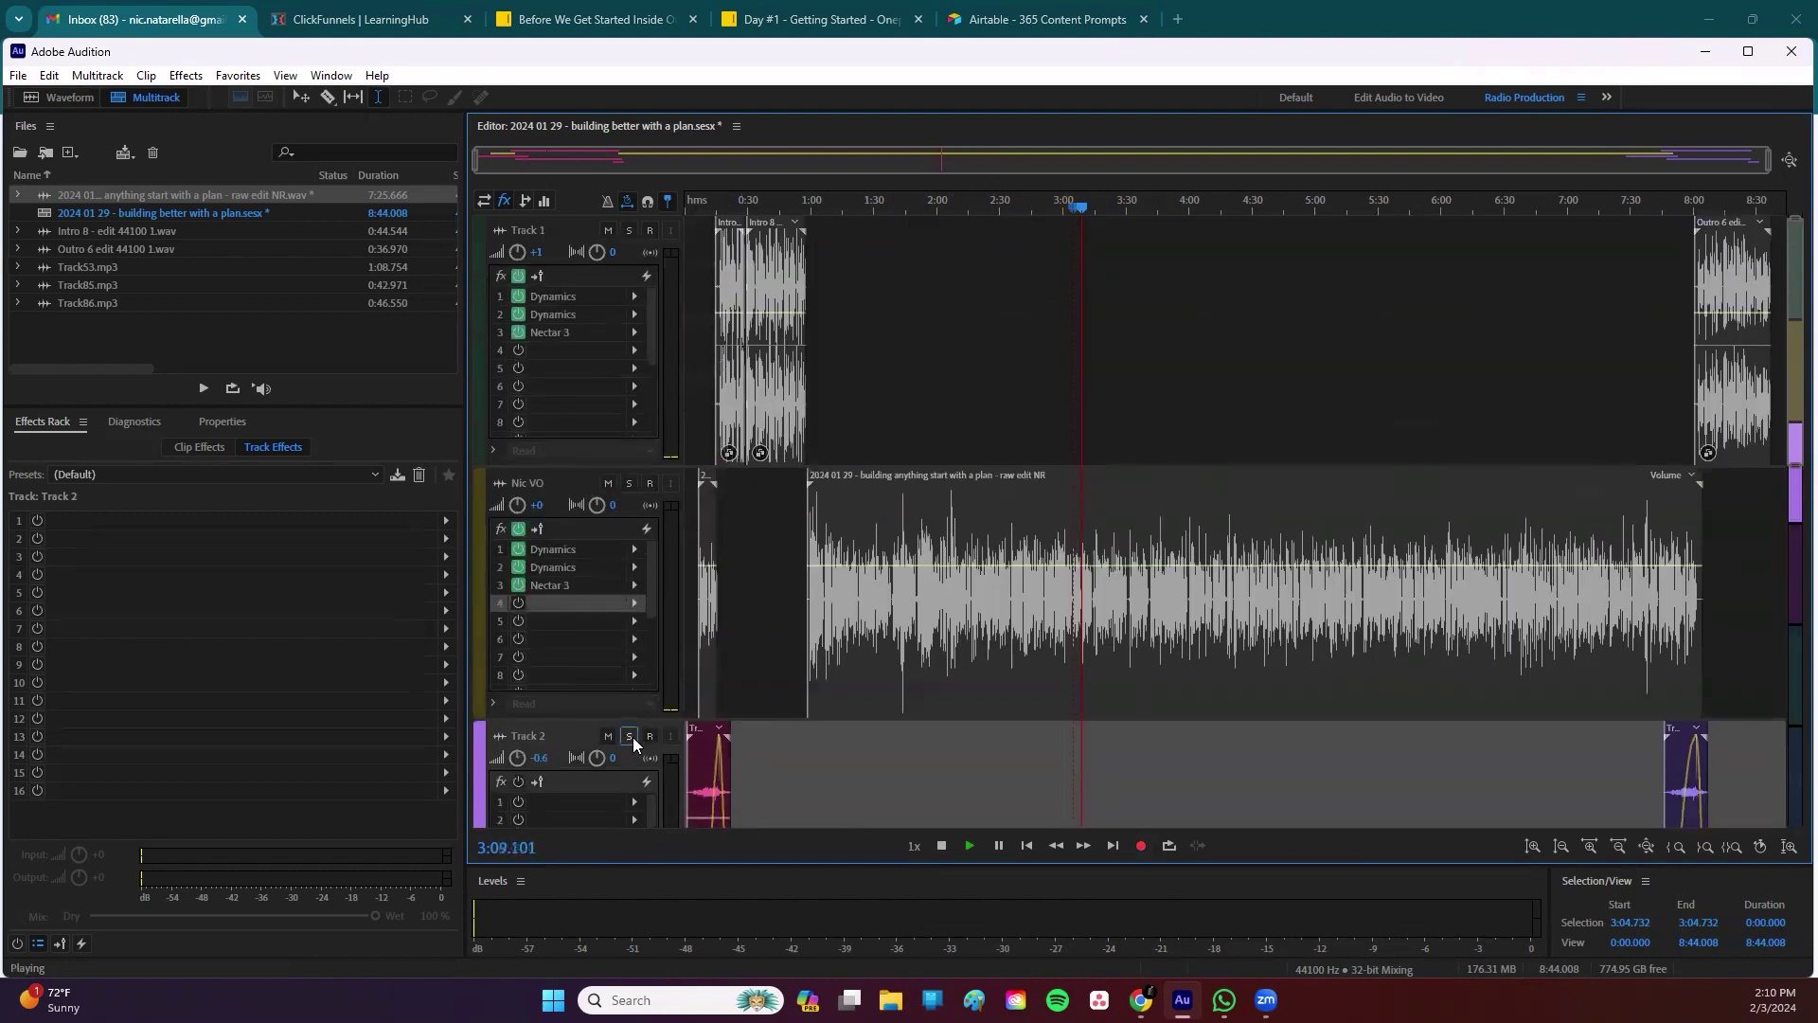
left_click(629, 736)
scroll(987, 674, "down", 4)
scroll(986, 674, "down", 5)
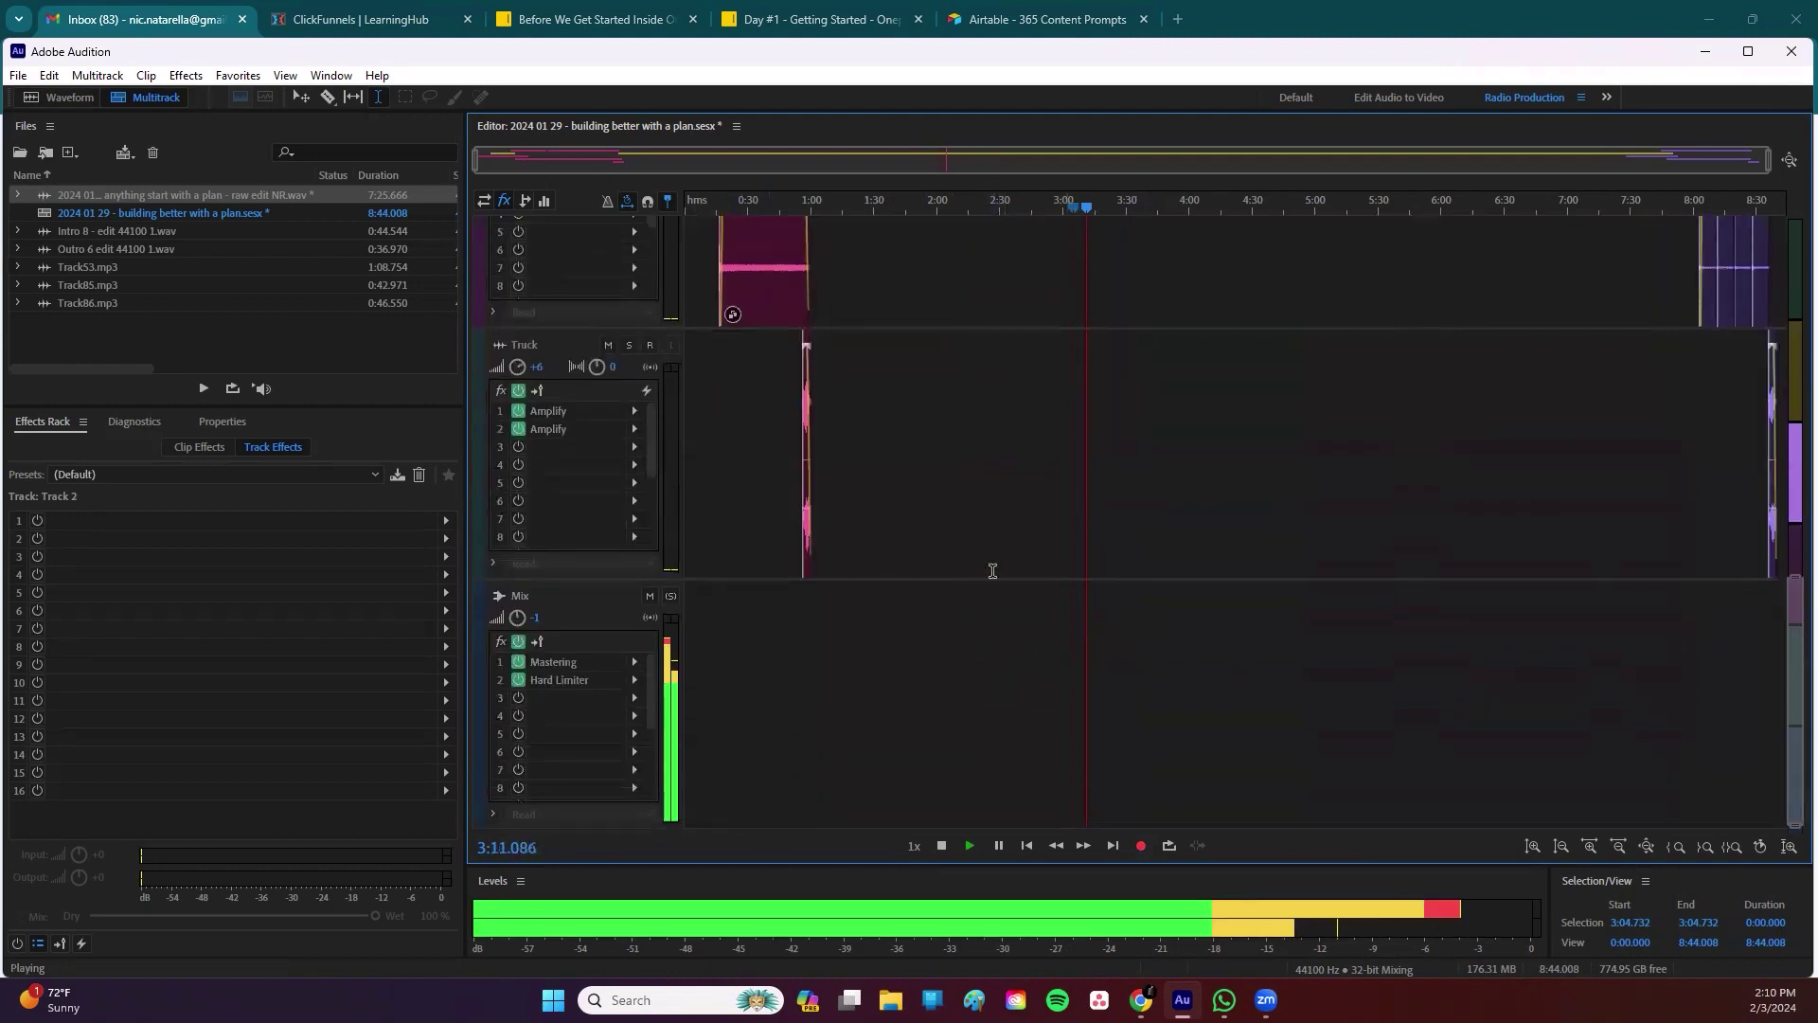
Step: Compare the Mix track's output with its Hard Limiter switched off and back on during playback
left_click(518, 679)
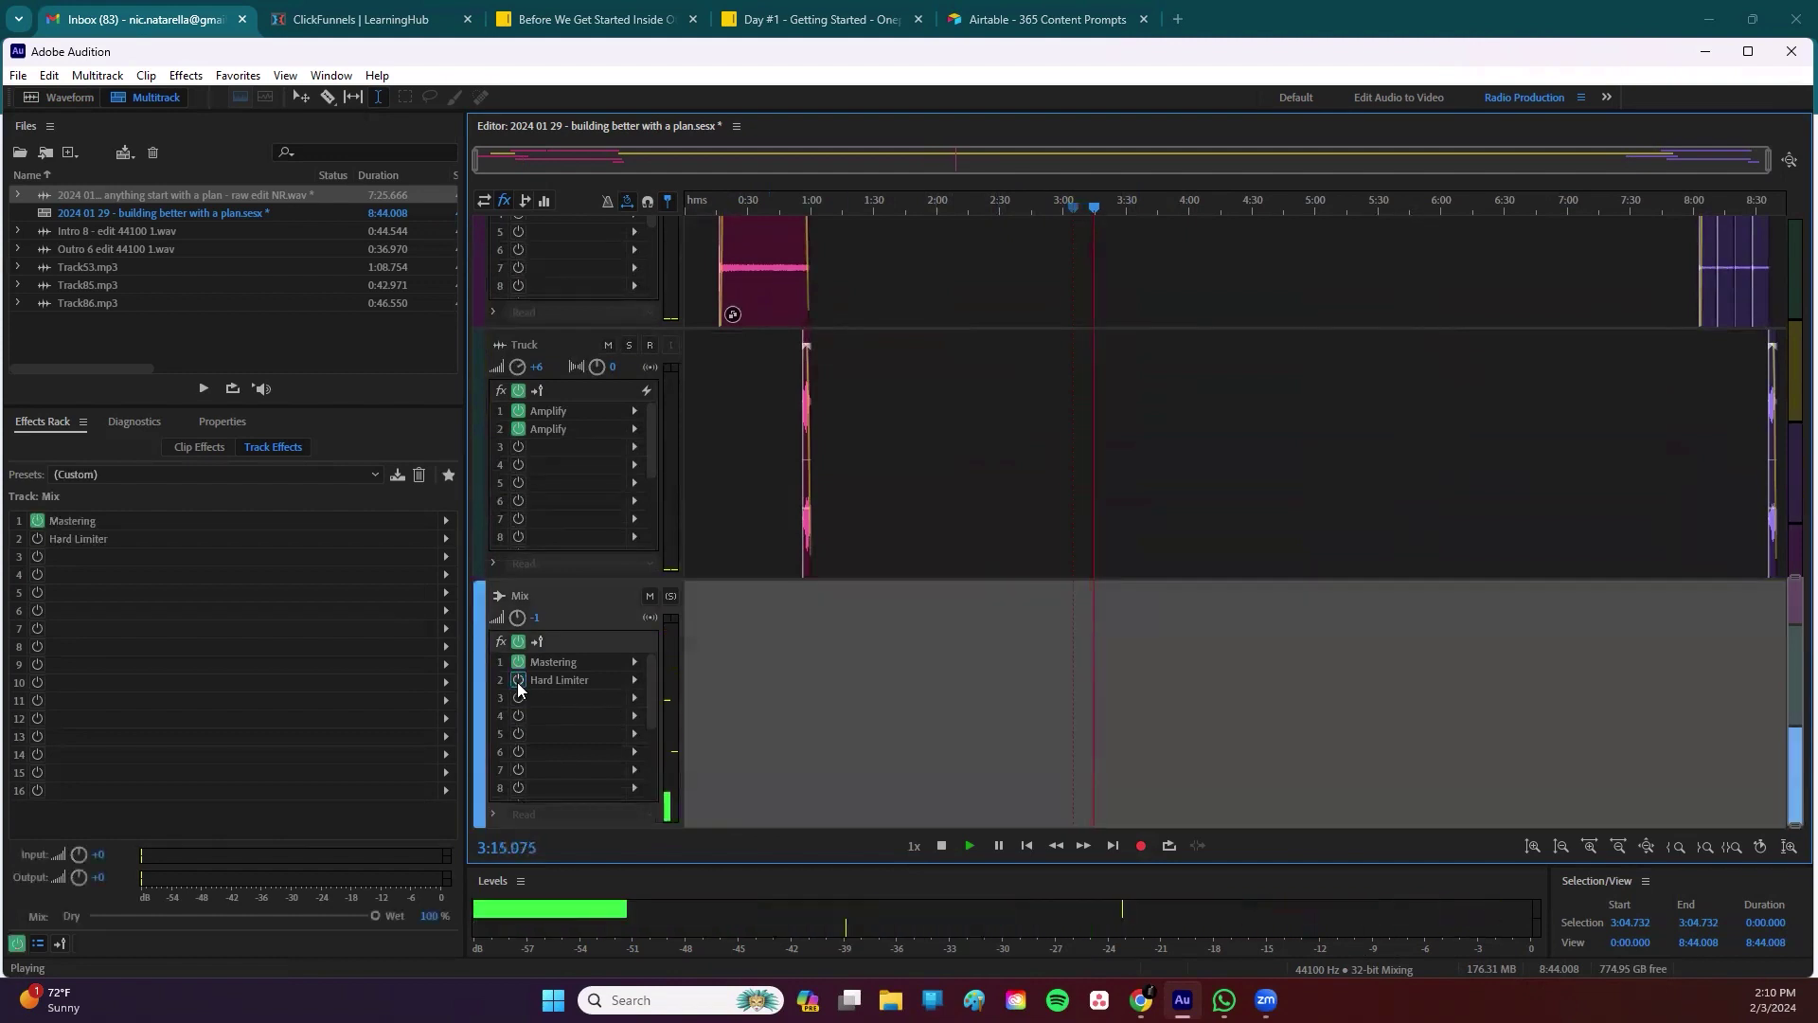
left_click(518, 680)
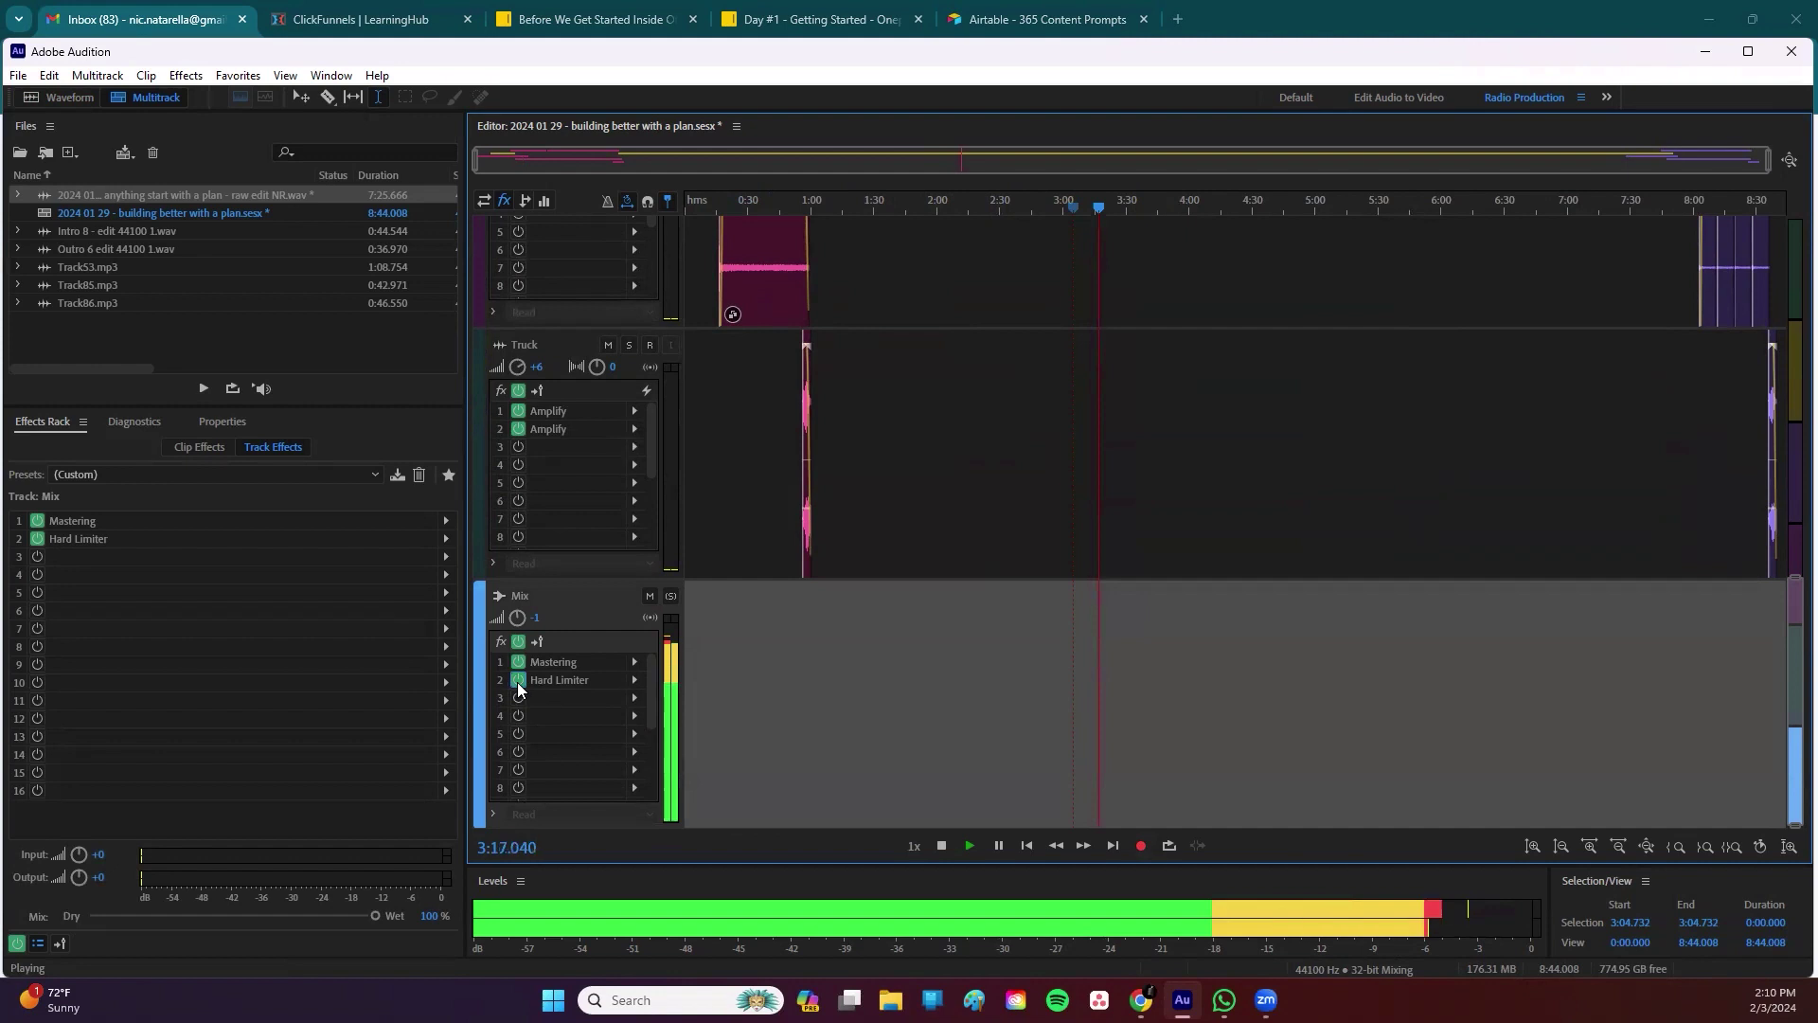
key("space")
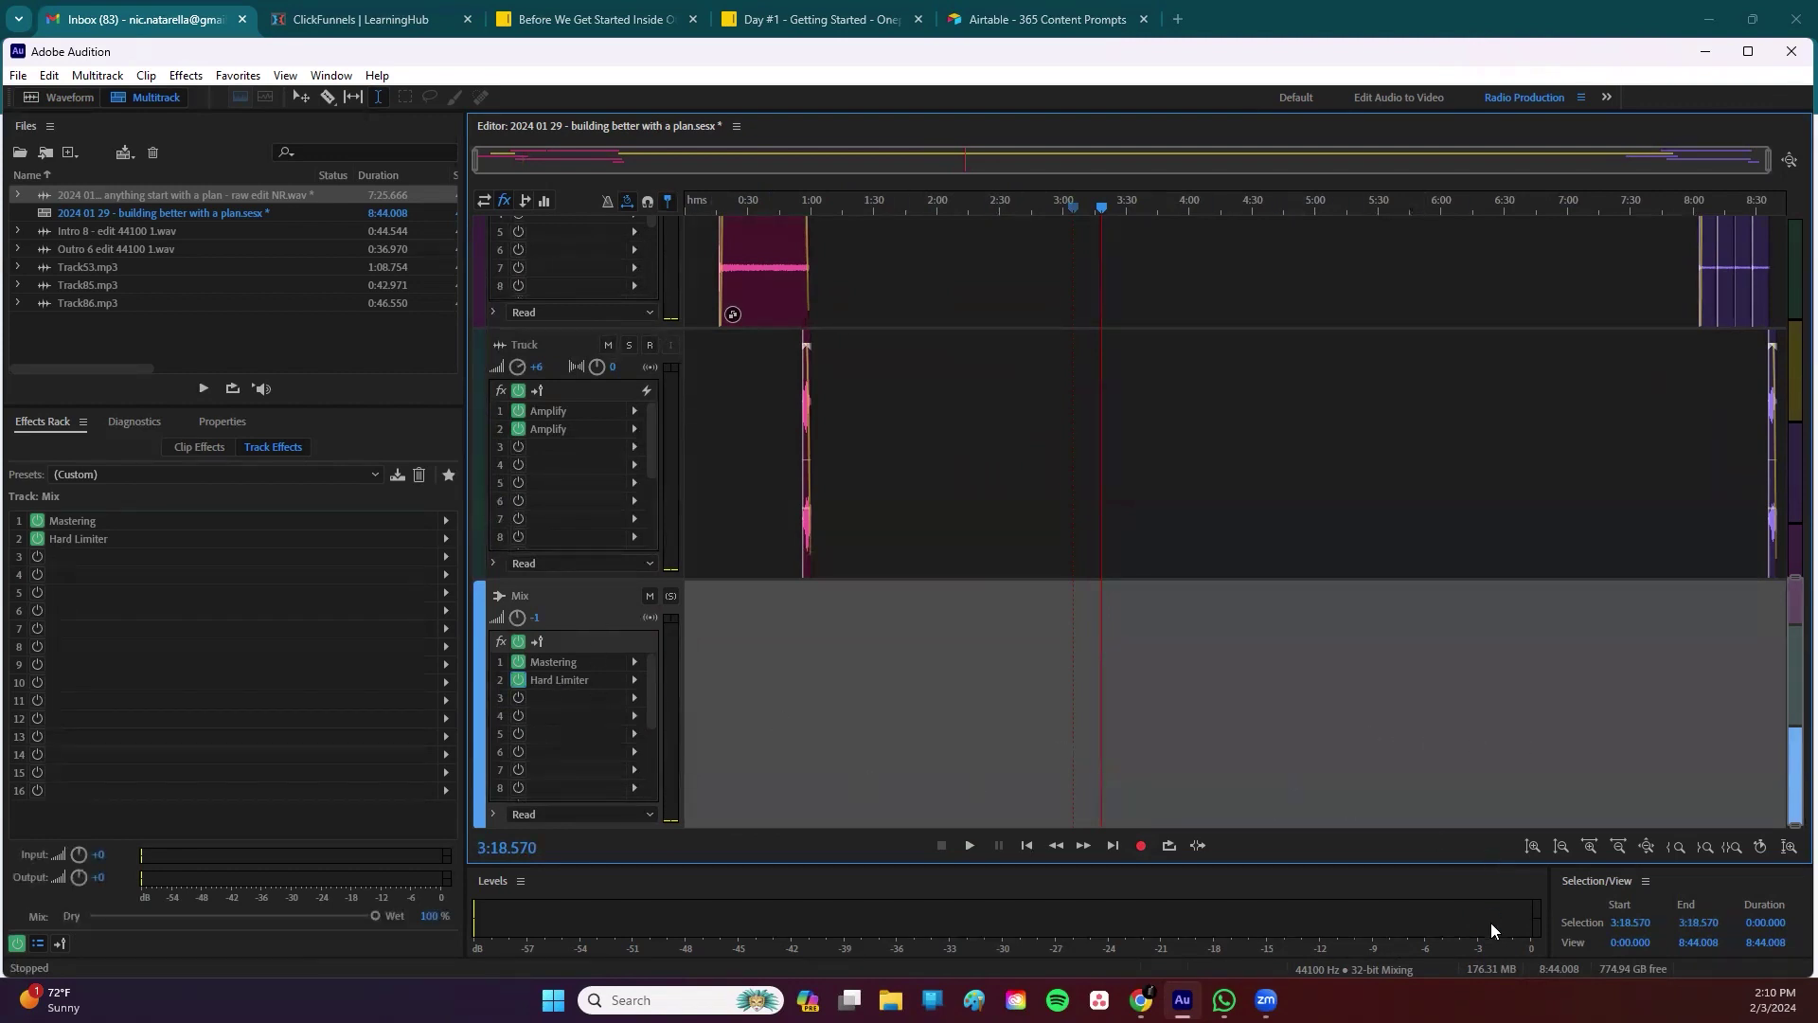
Step: Undo the voice-over's amplitude increase in the Waveform editor and return to the Multitrack session
left_click(1477, 790)
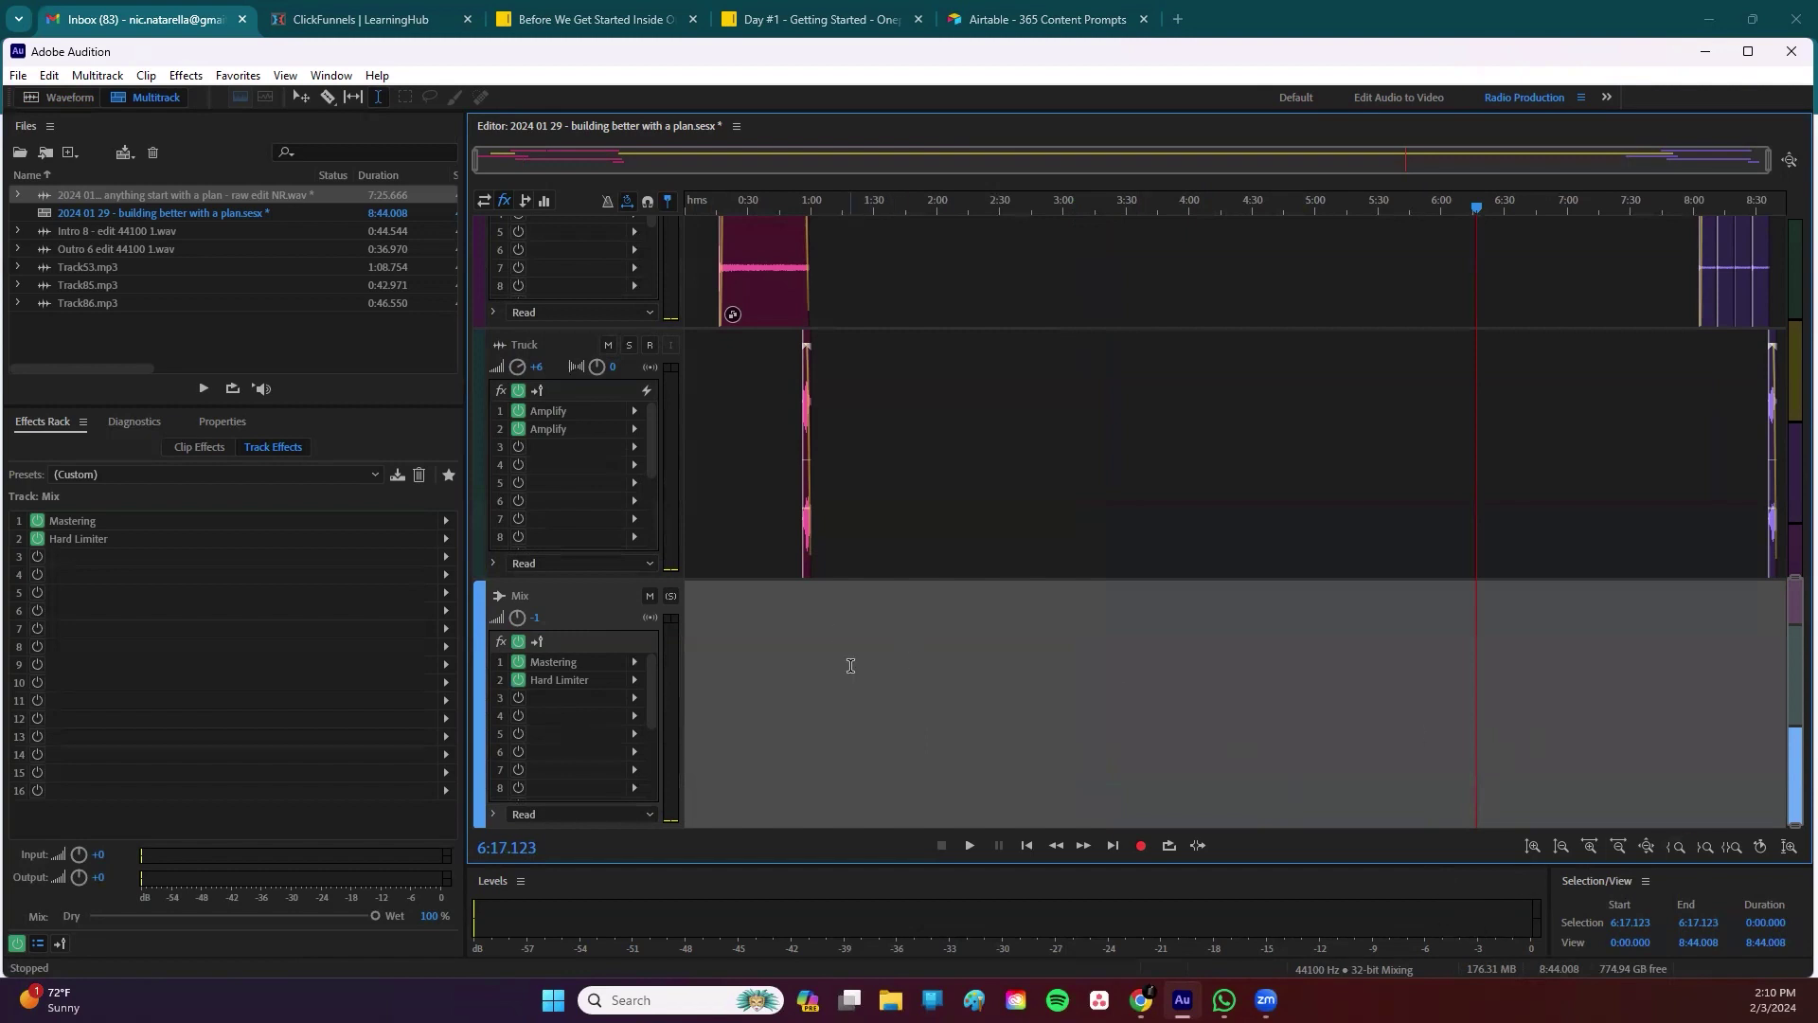
scroll(1047, 508, "up", 5)
left_click(1047, 508)
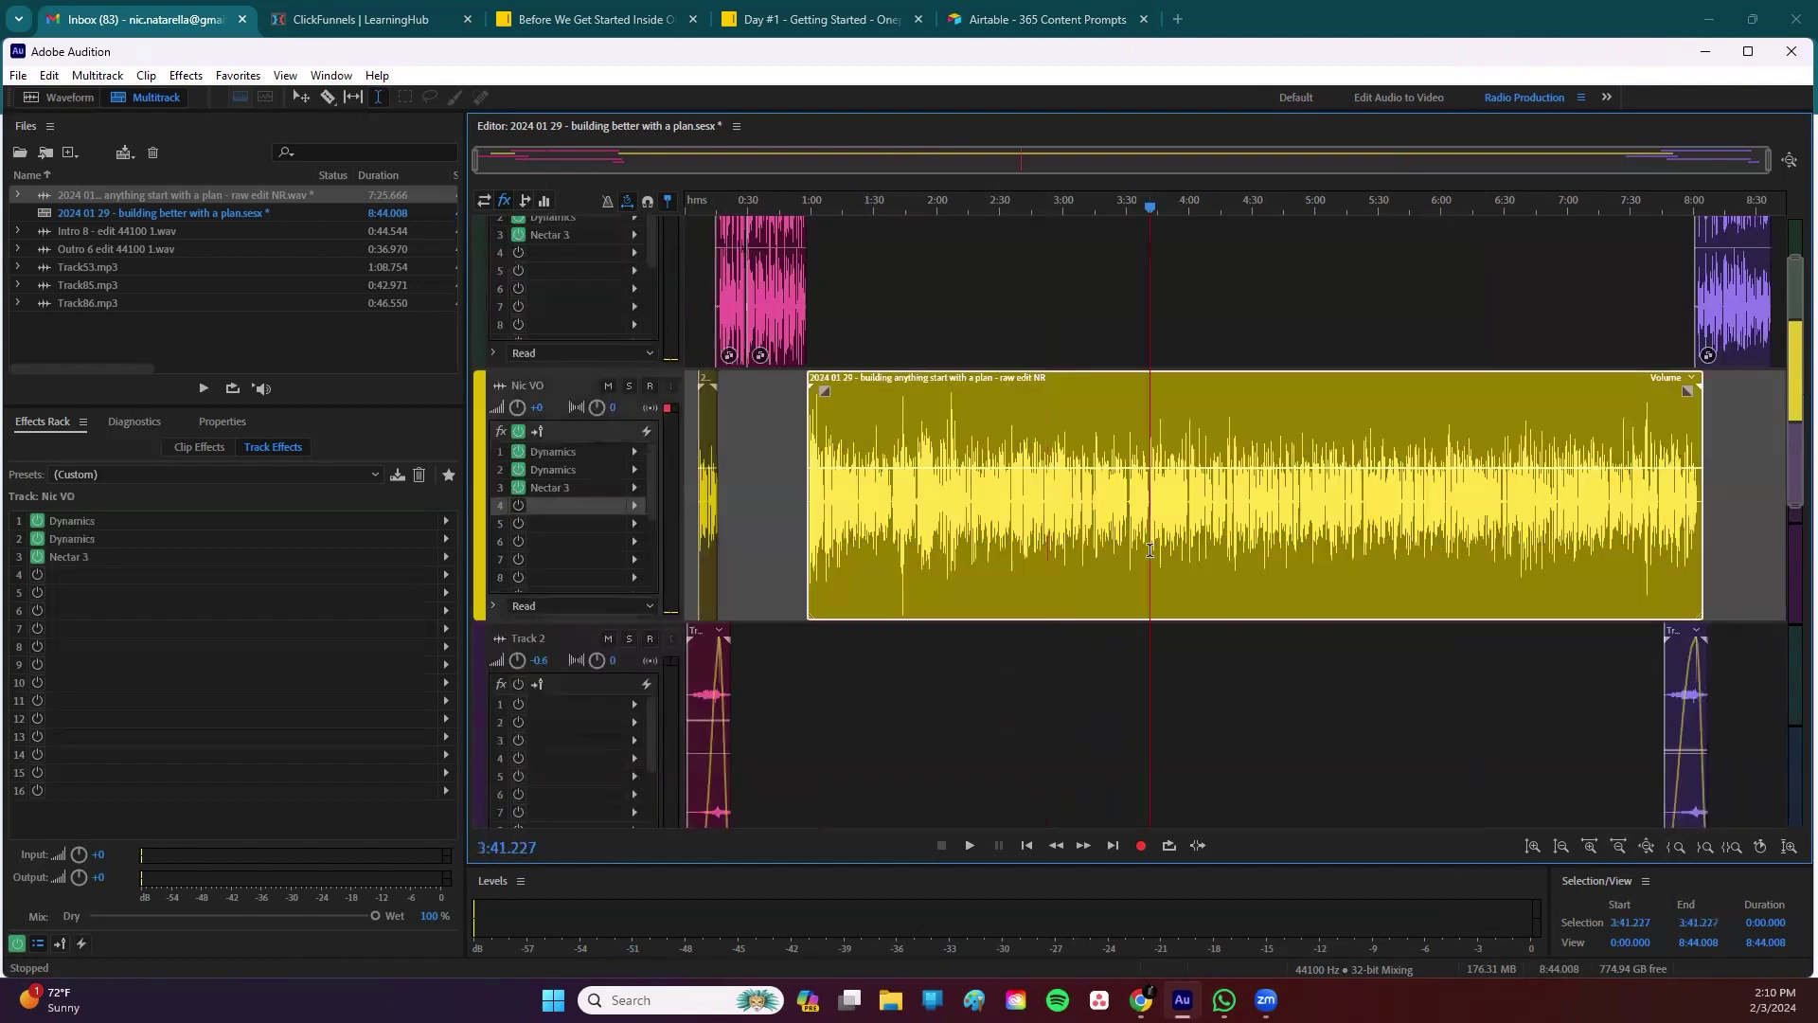
double_click(1149, 549)
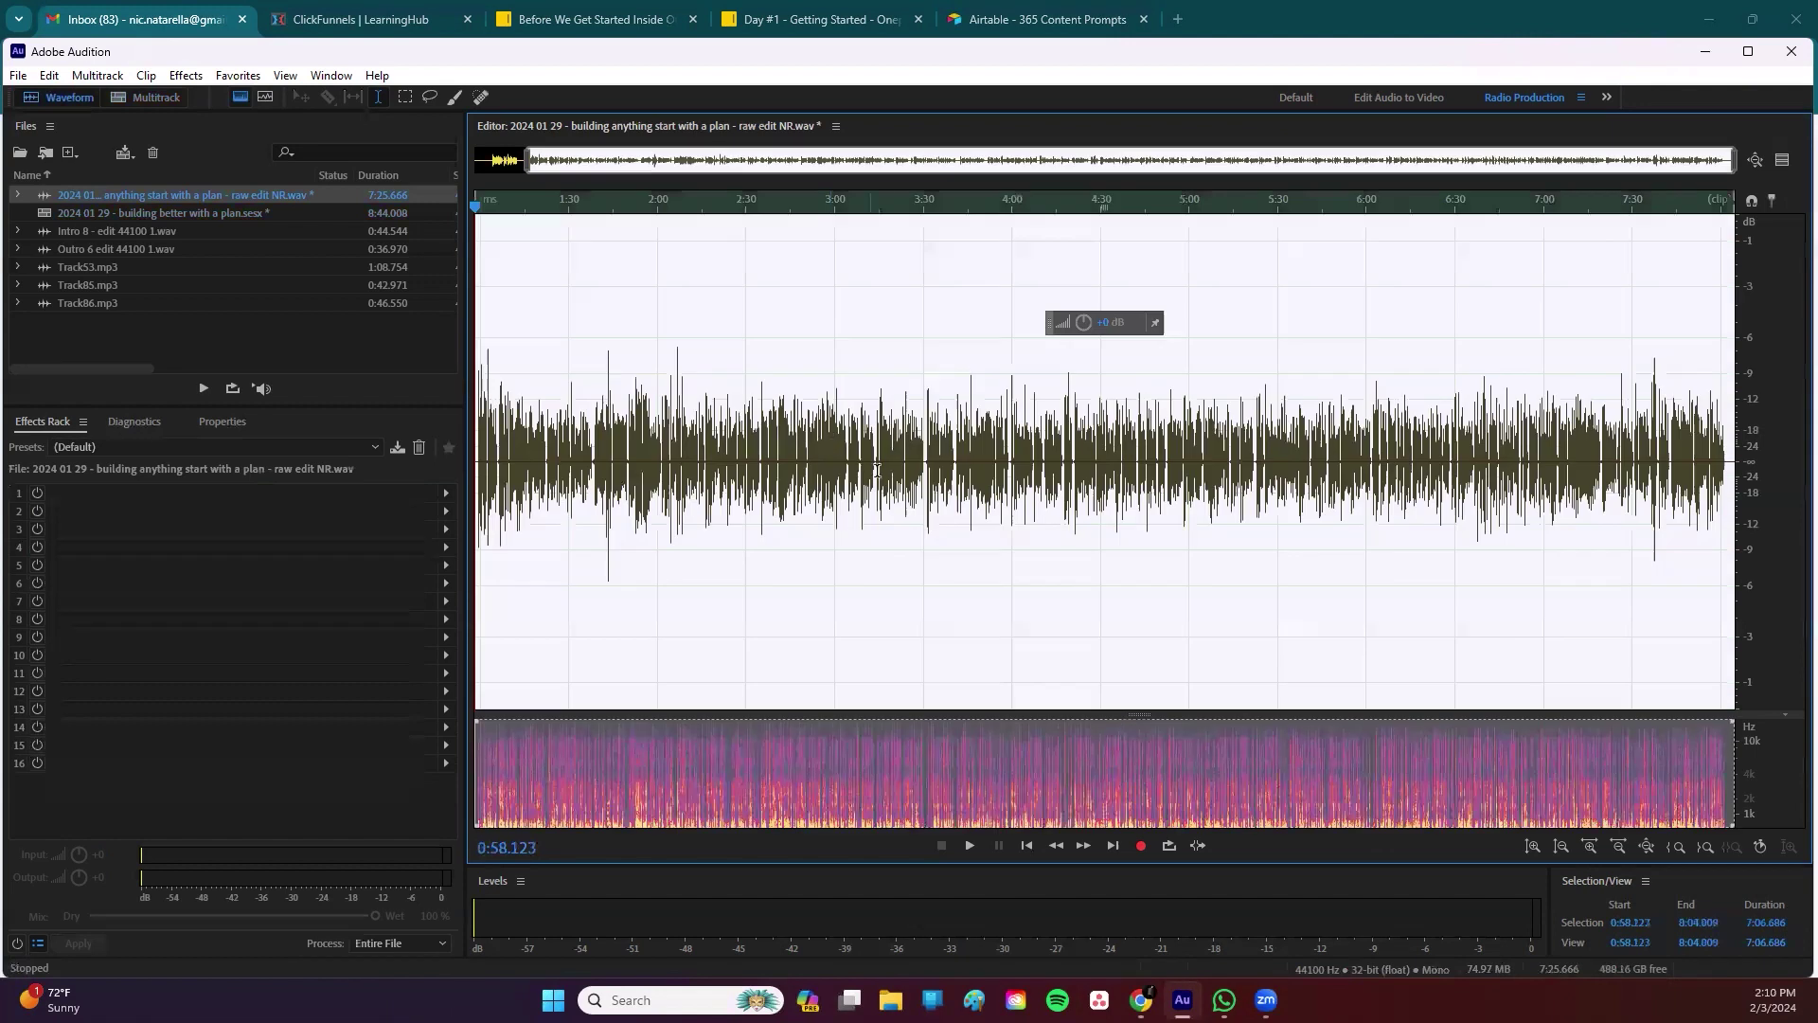
left_click(882, 471)
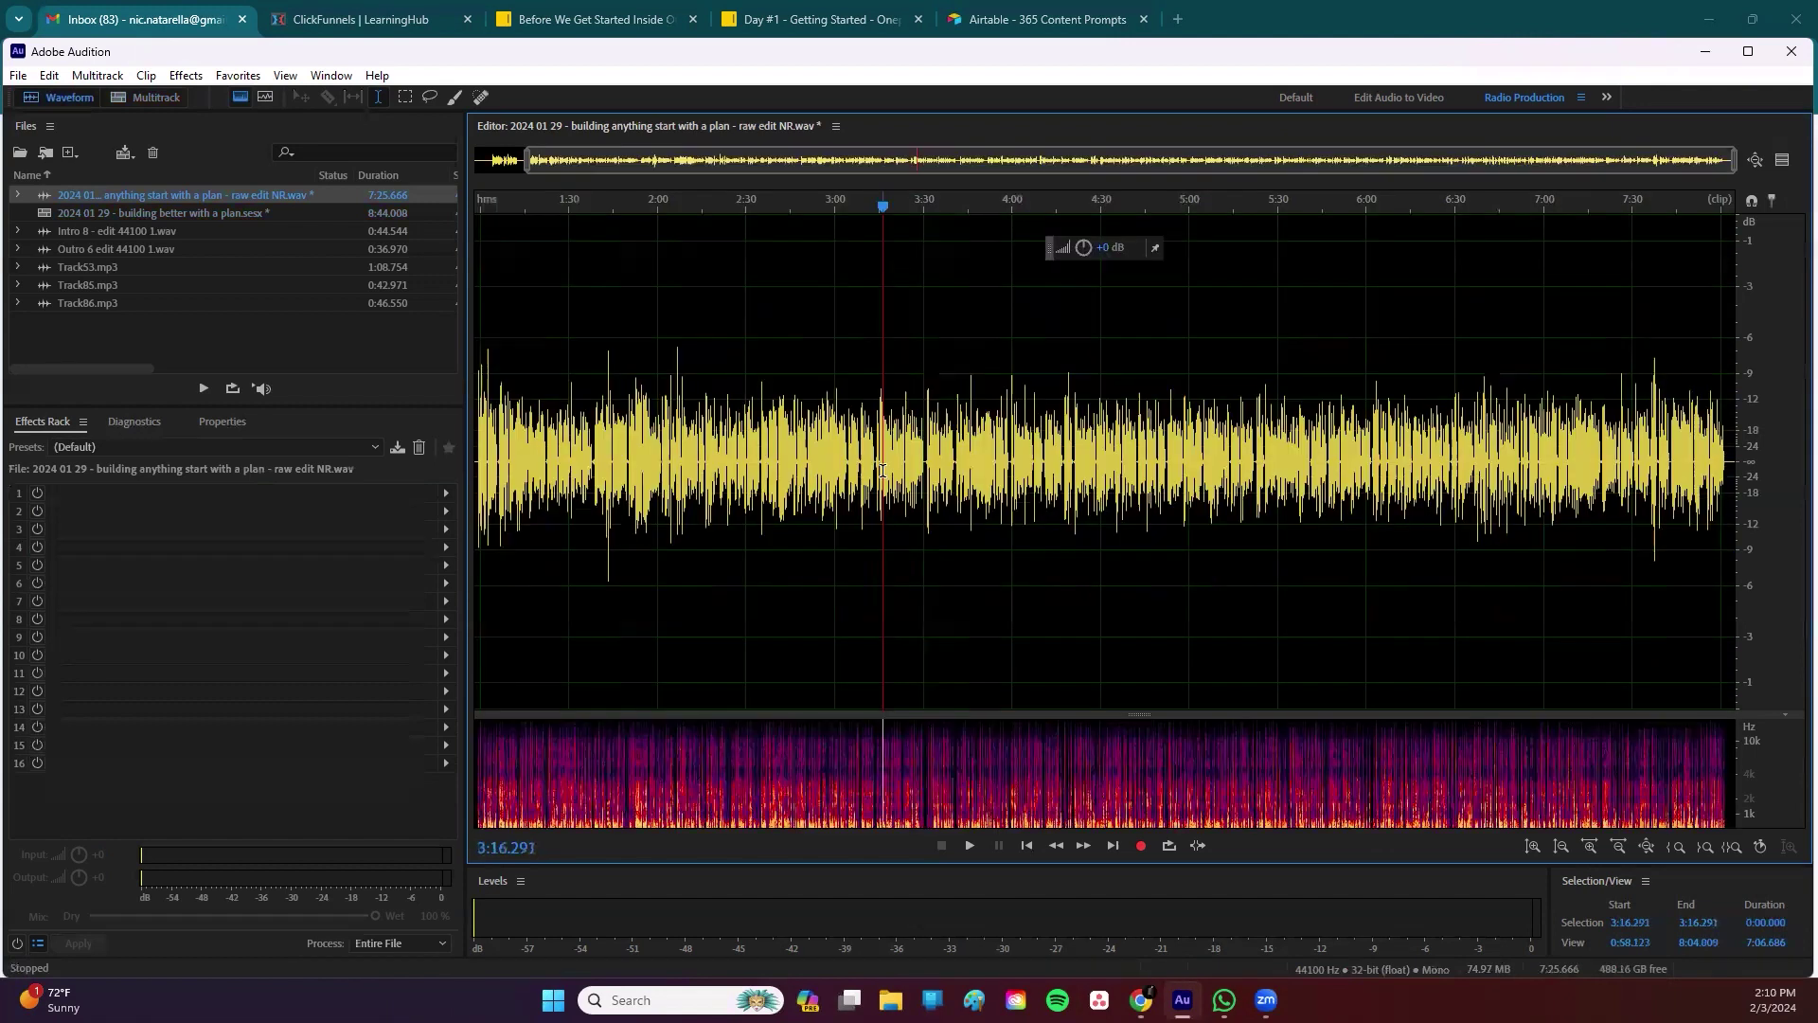
key("0")
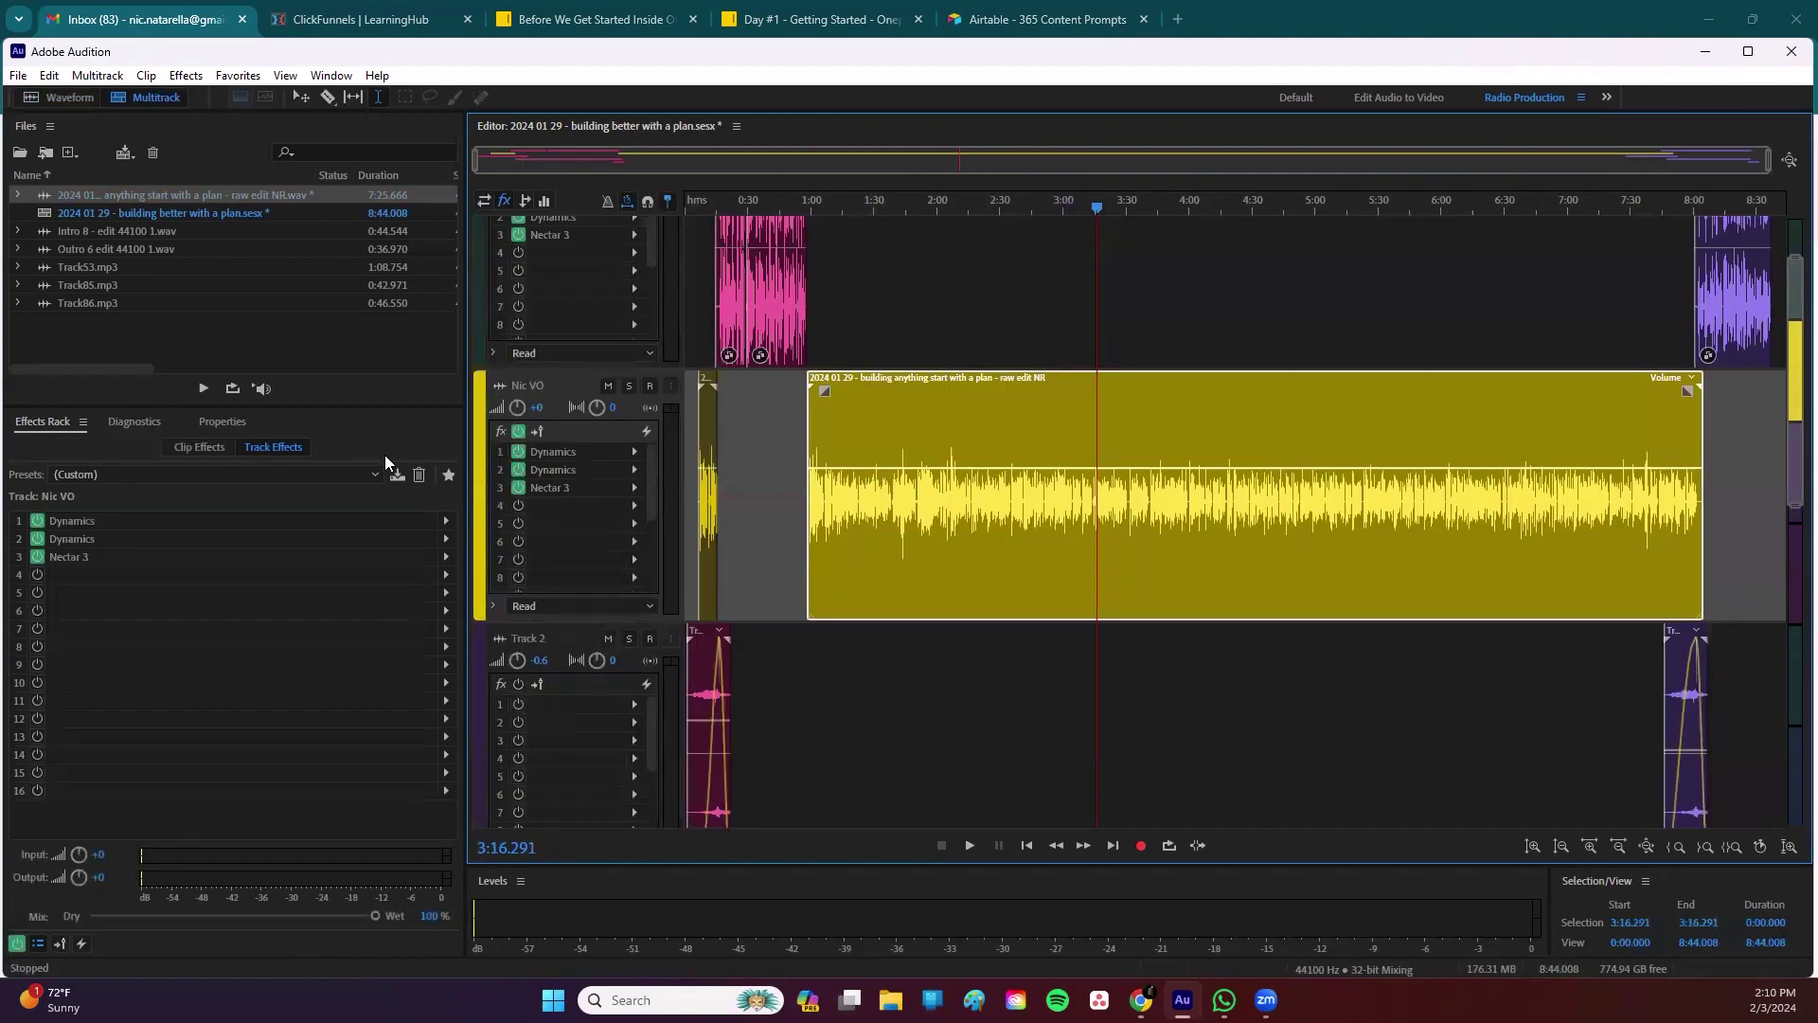
Step: Switch off both Dynamics effects and Nectar 3 on the voice-over track
left_click(518, 451)
left_click(518, 470)
left_click(518, 487)
Step: Add the Waves MV2 Stereo dynamics plug-in to slot 4 of the voice-over track and move its window off the clip
left_click(634, 505)
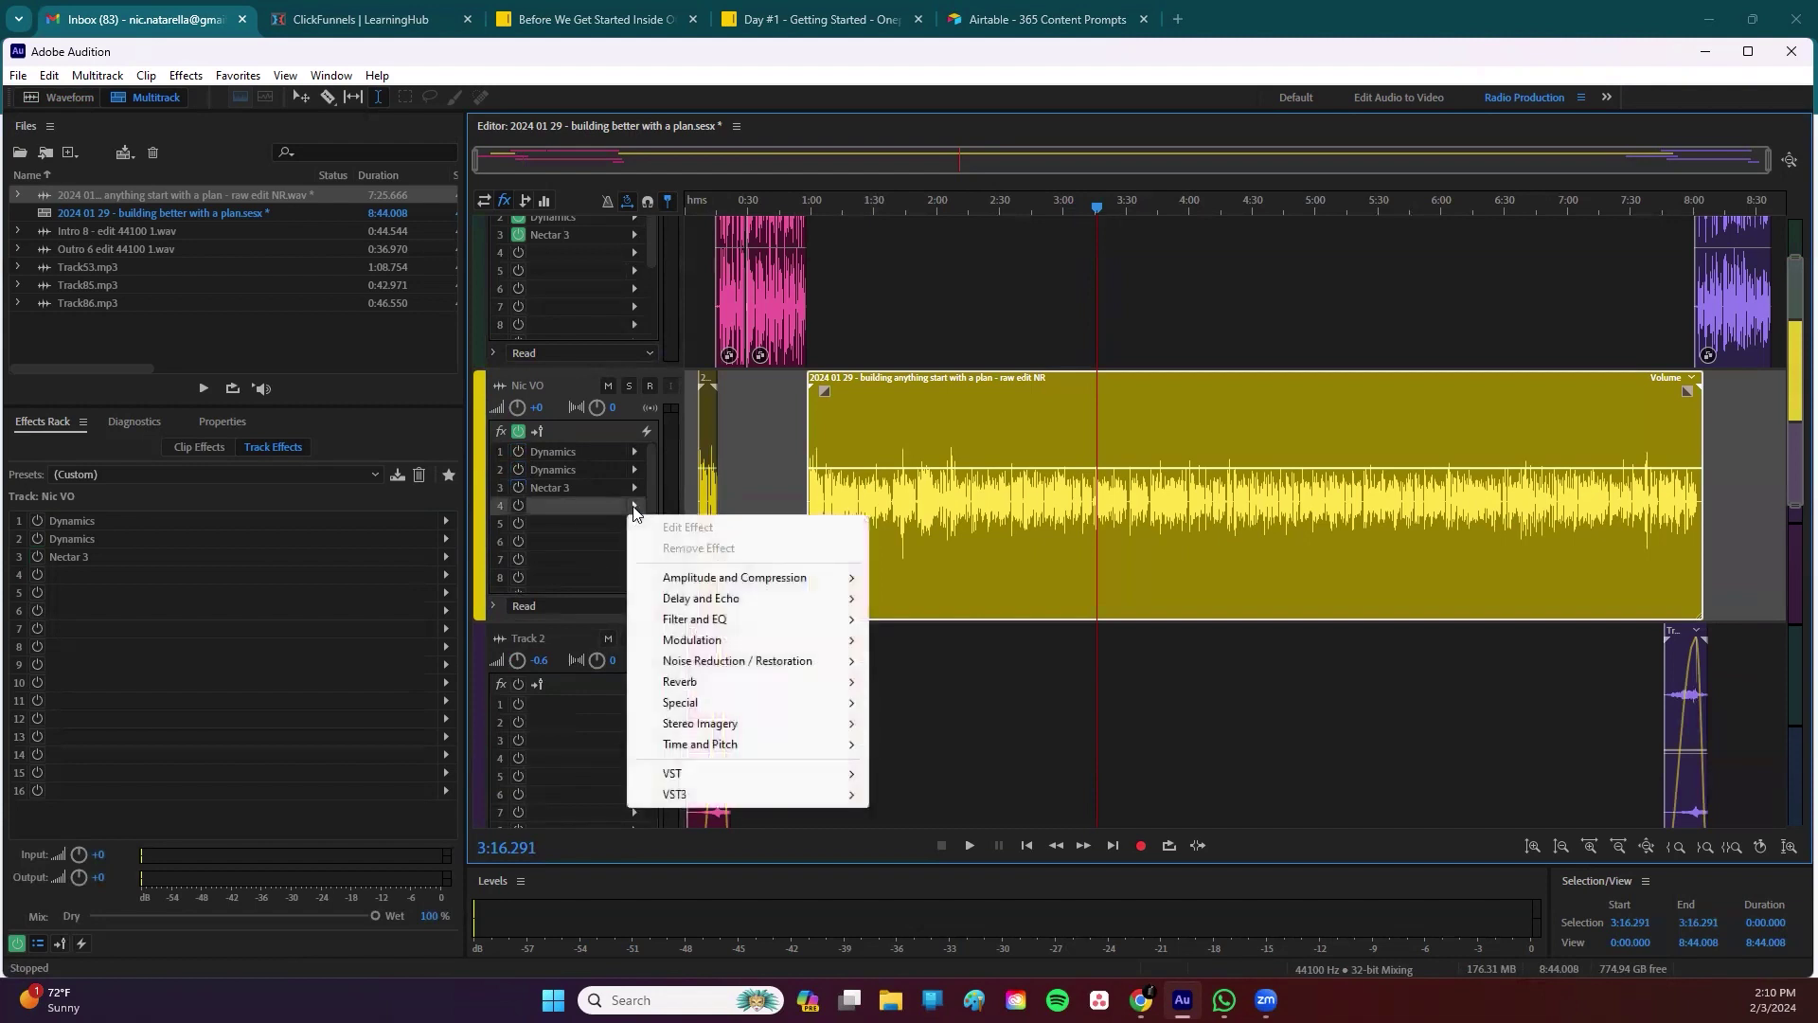
mouse_move(777, 798)
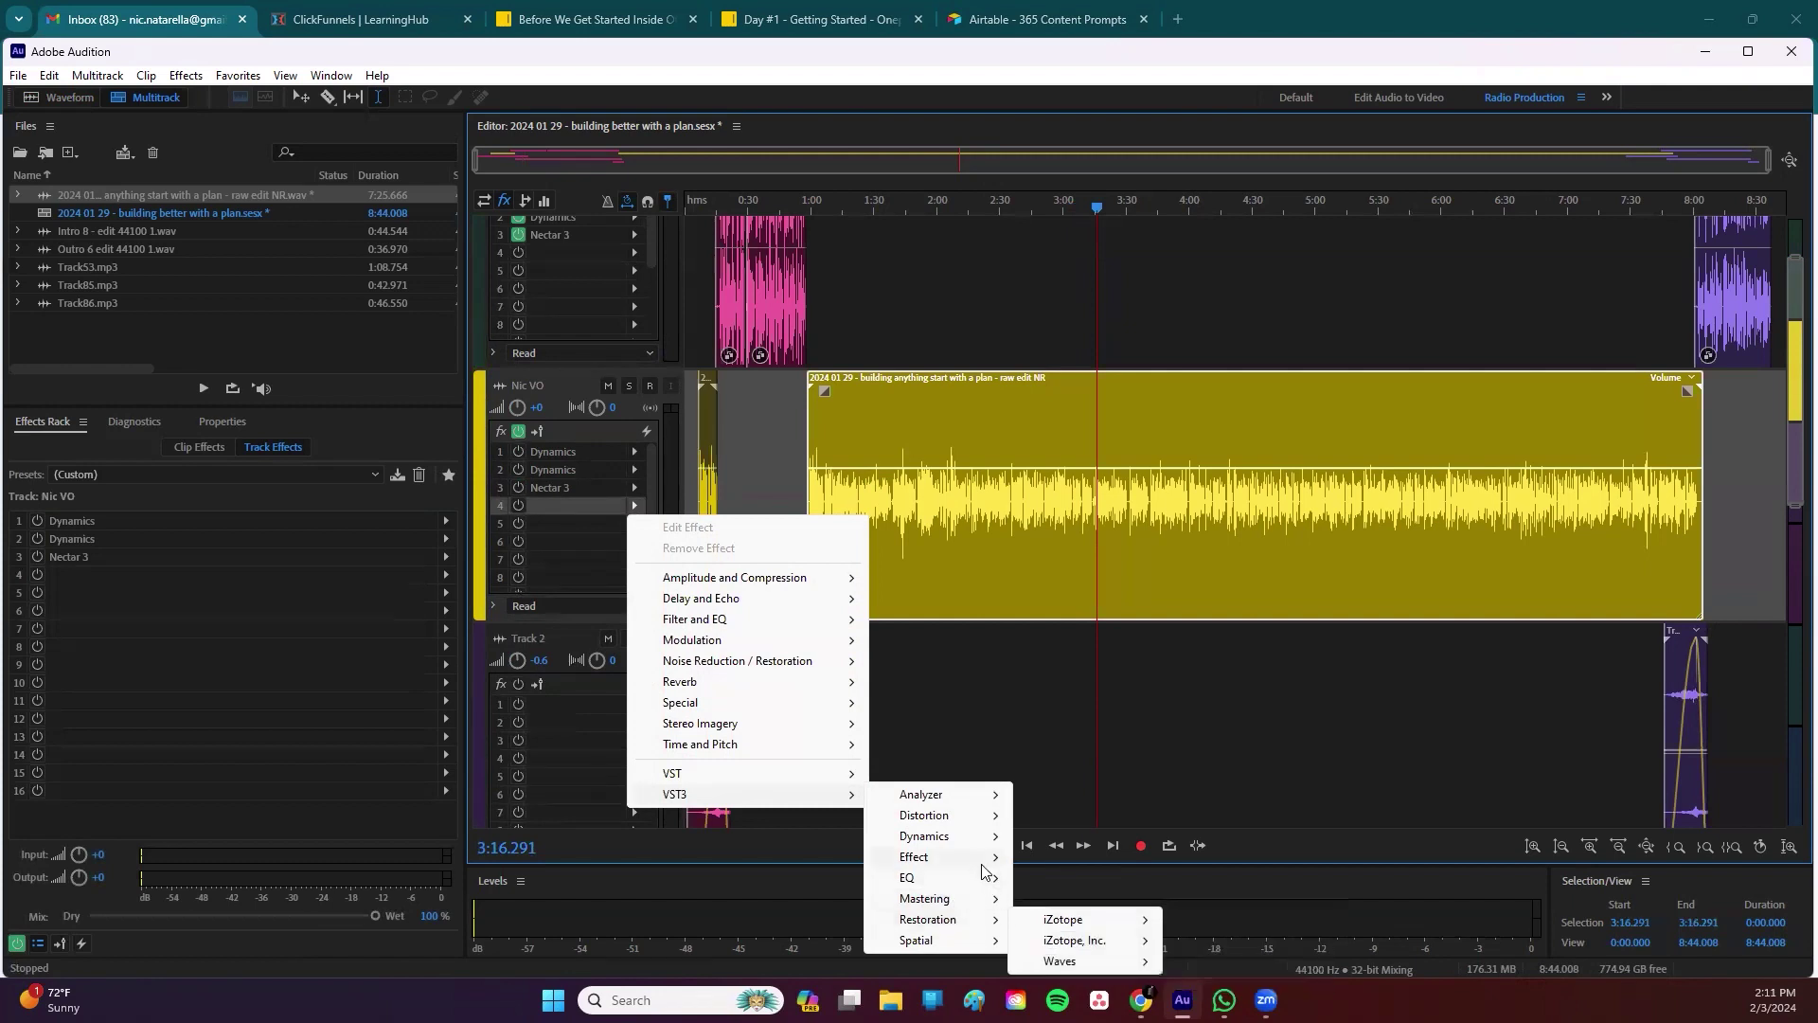
mouse_move(977, 840)
mouse_move(1066, 843)
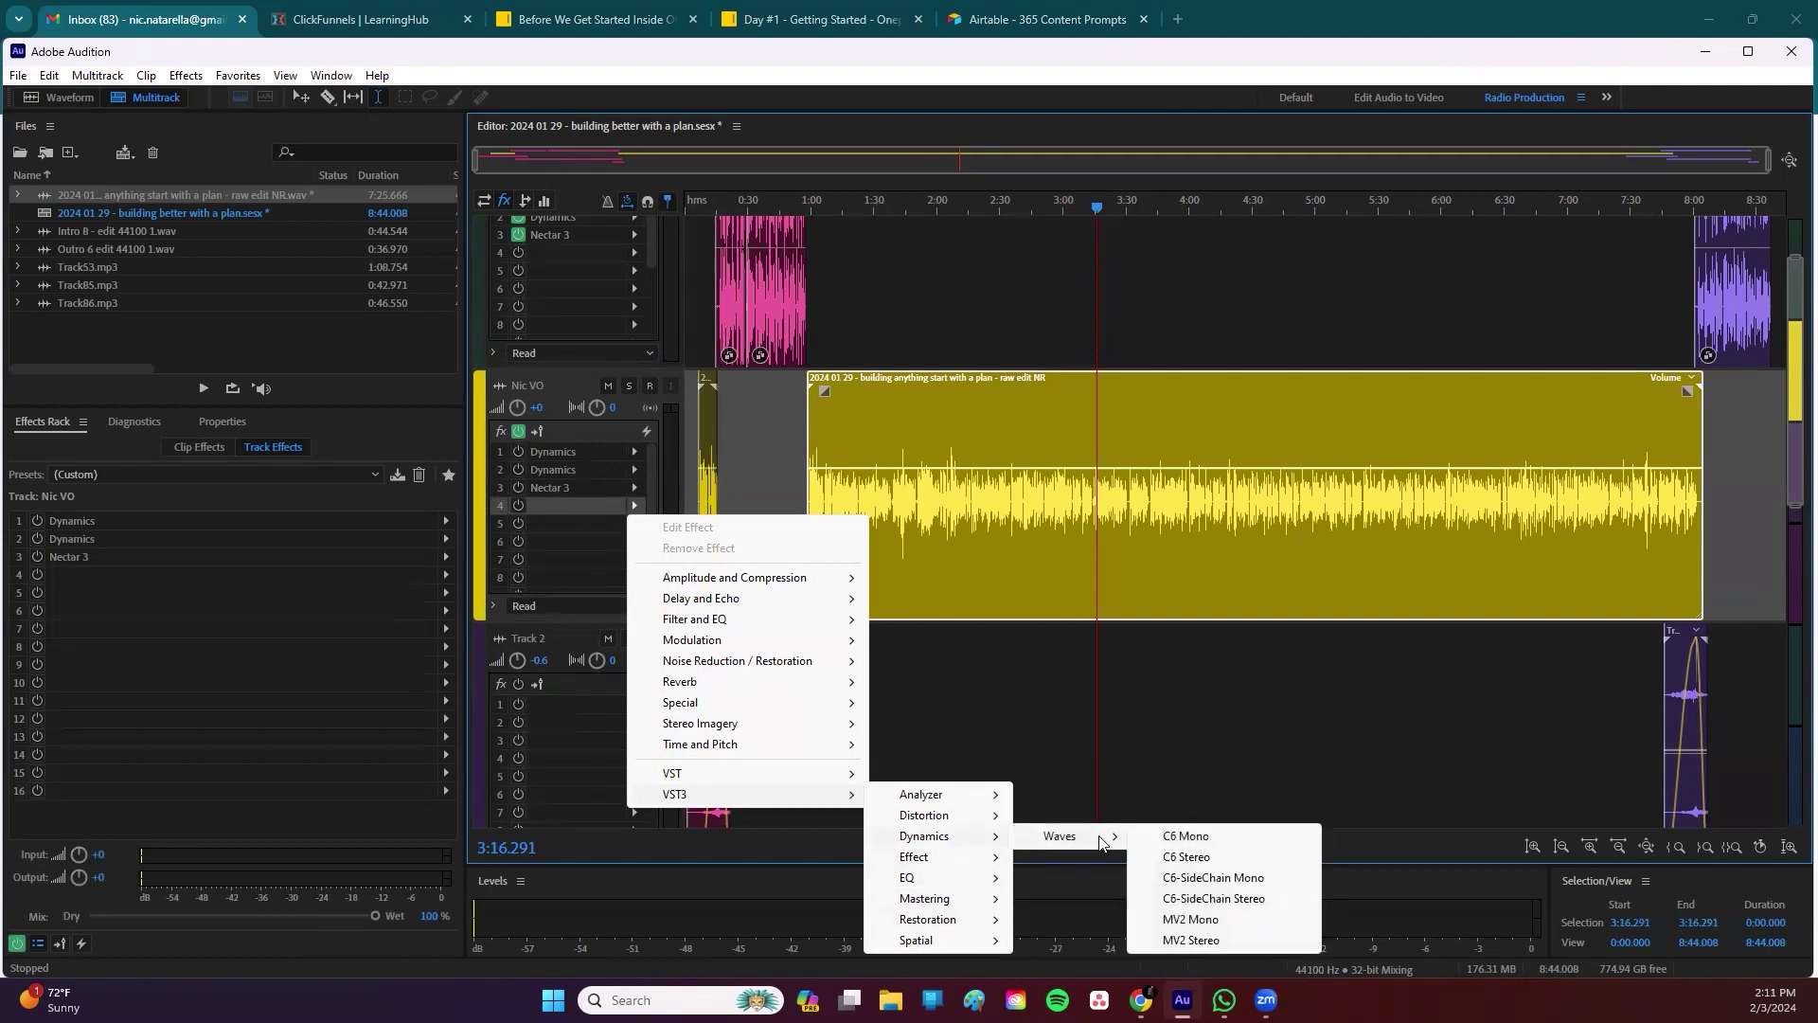
left_click(1191, 940)
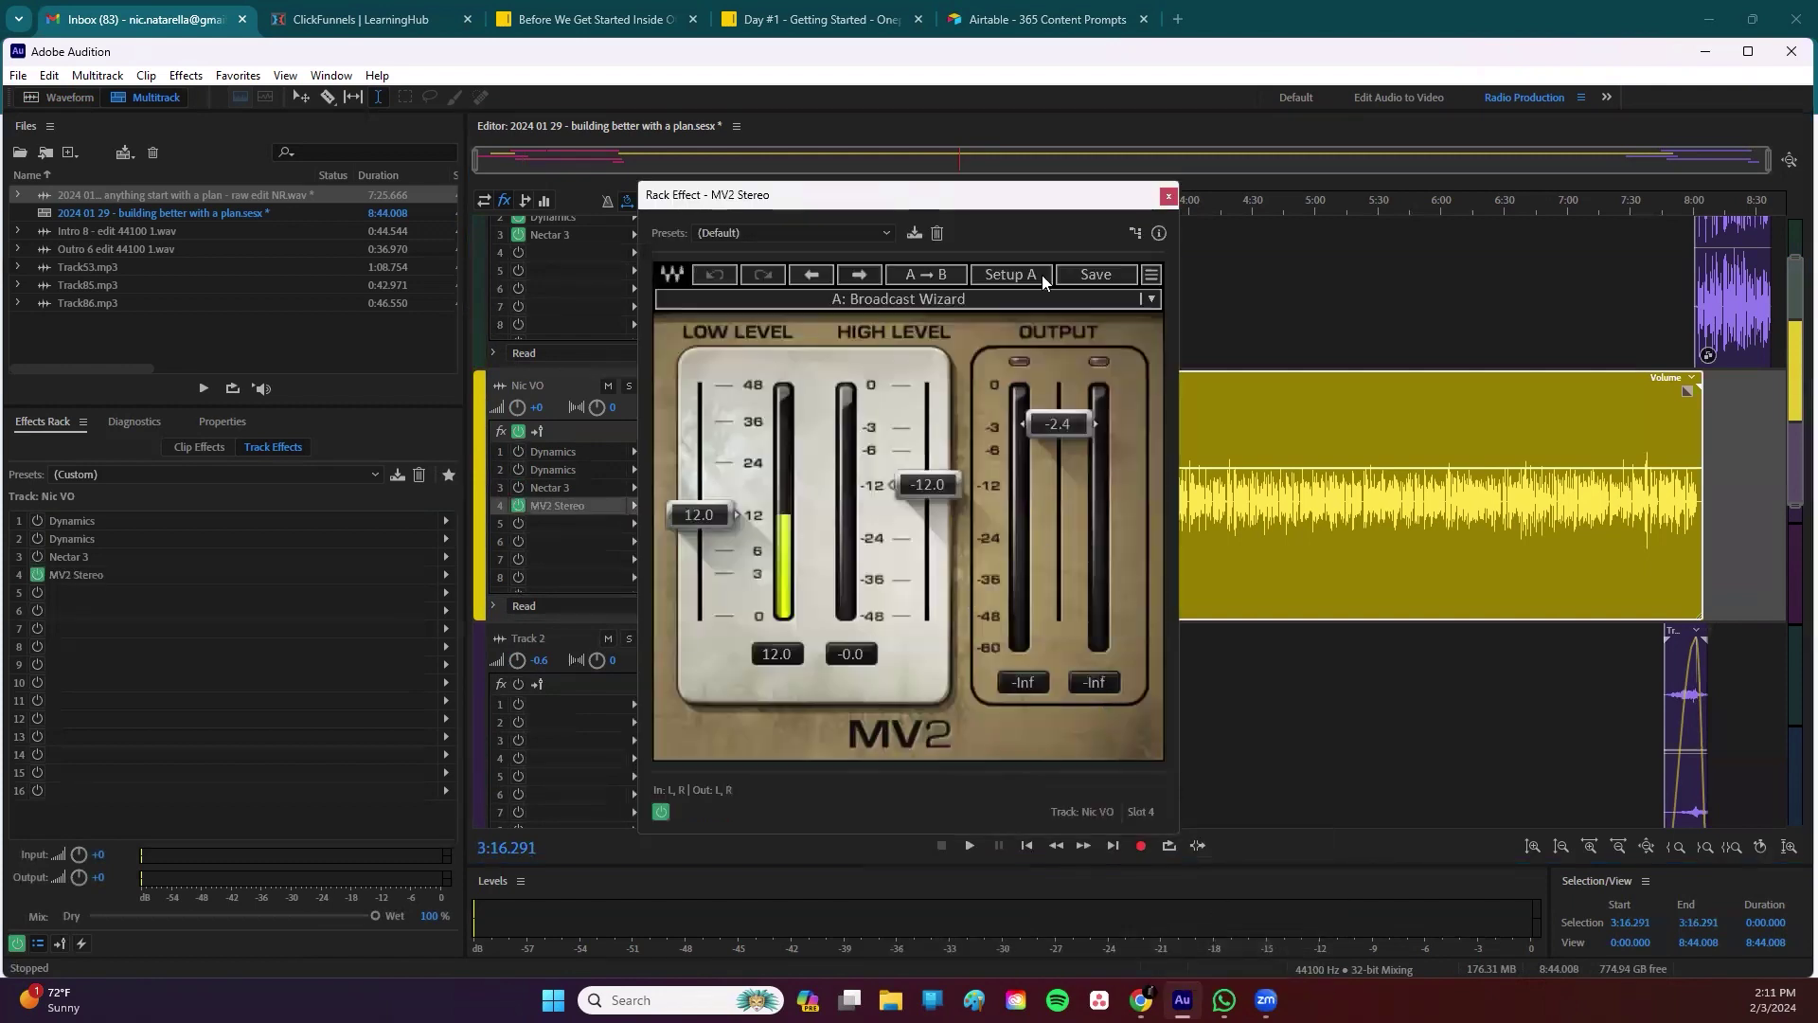
left_click_drag(1041, 198, 641, 217)
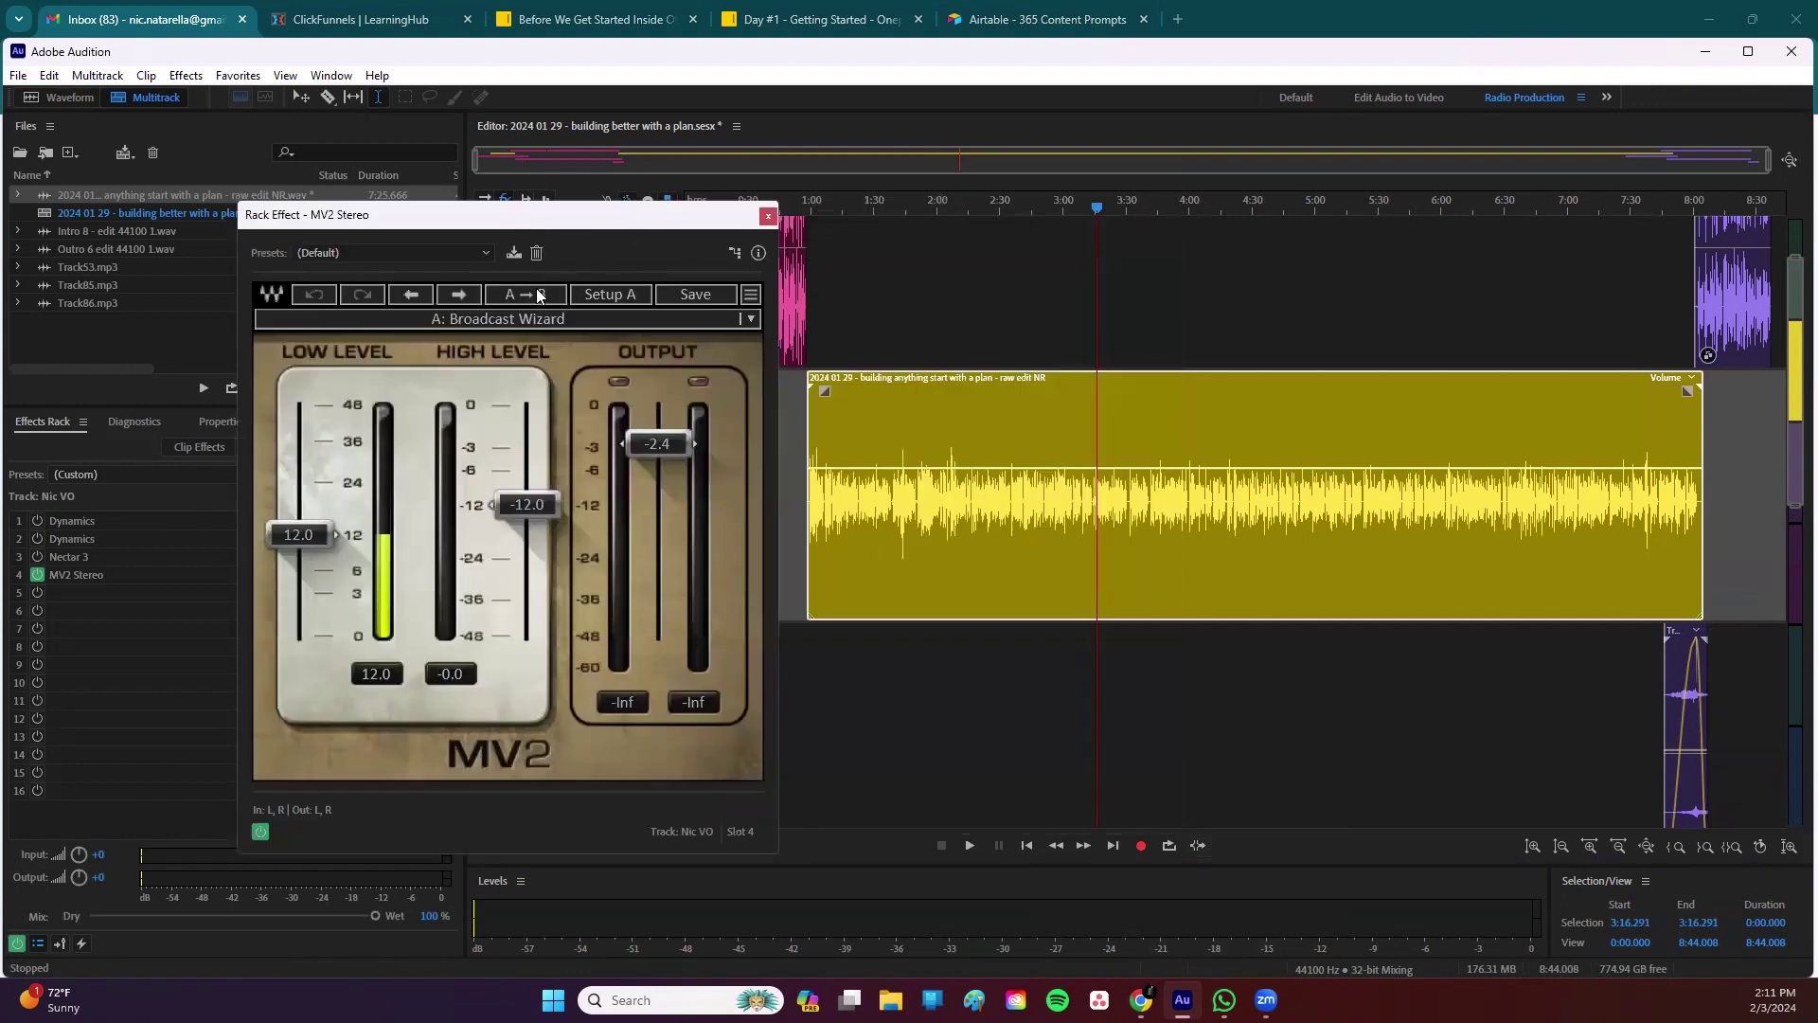
Step: Load the Broadcast Wizard preset in MV2 Stereo and play the voice-over from 3:16.291
left_click(480, 322)
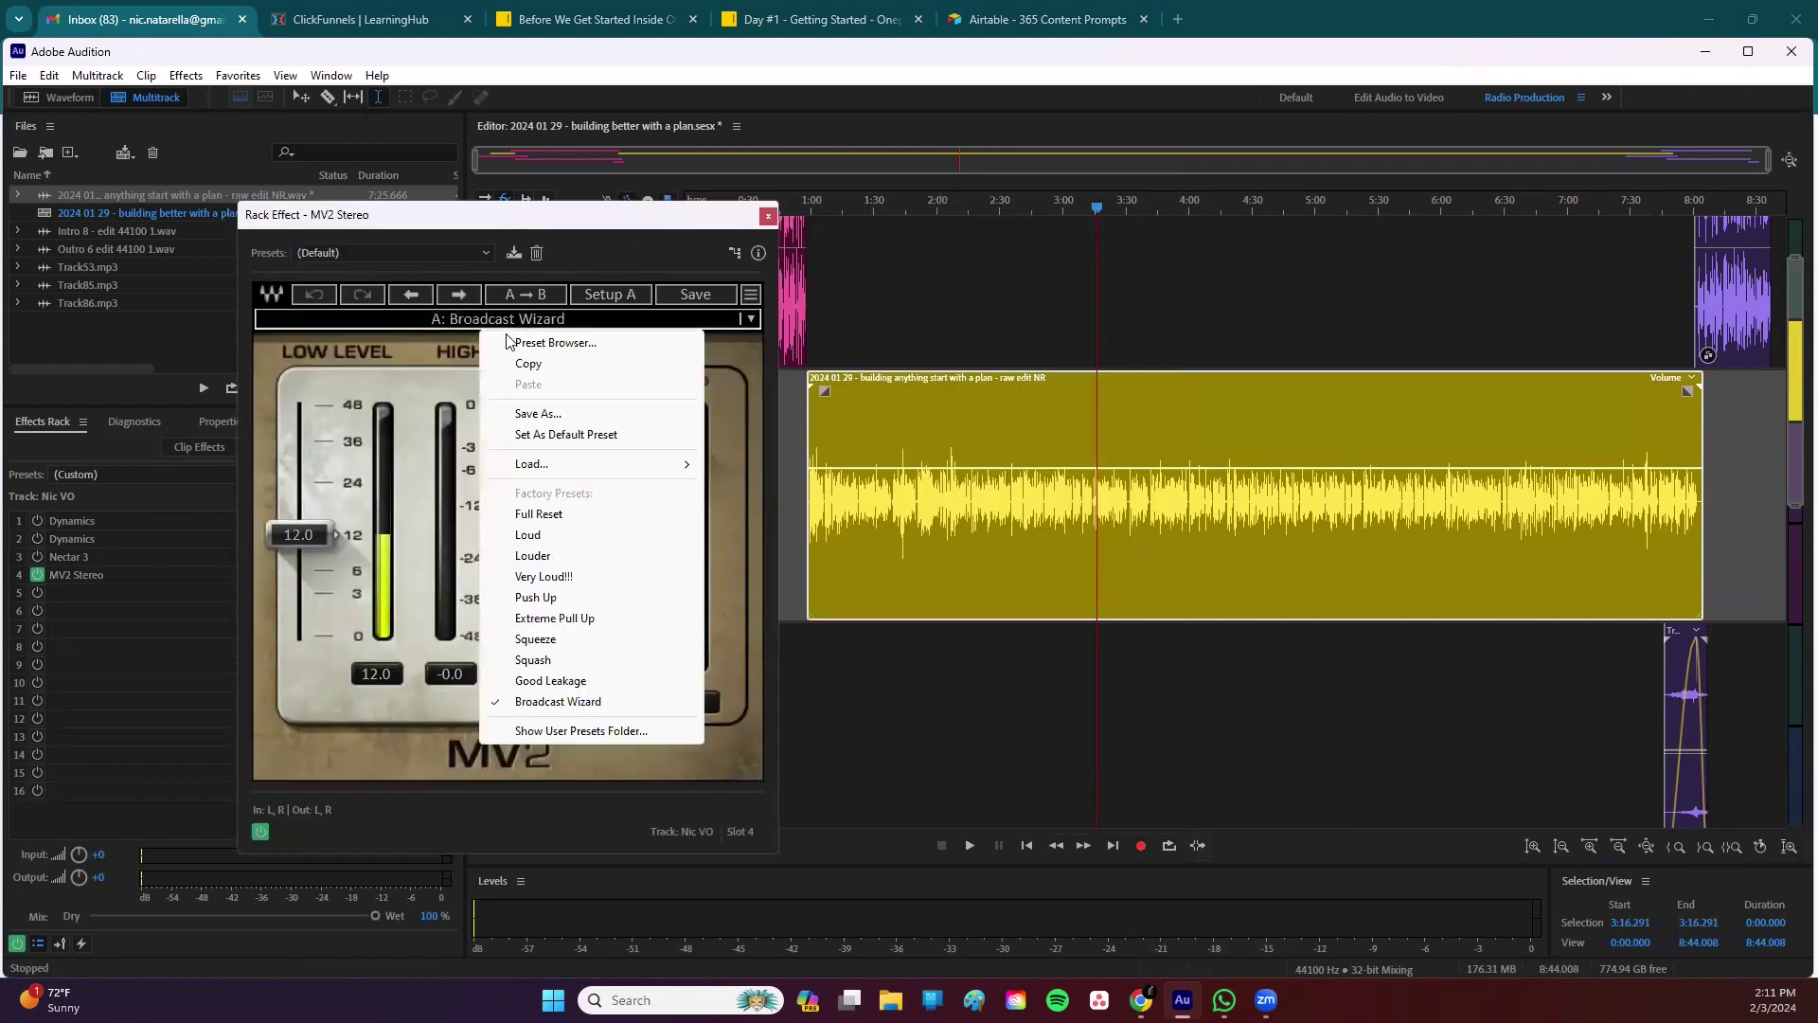
left_click(579, 703)
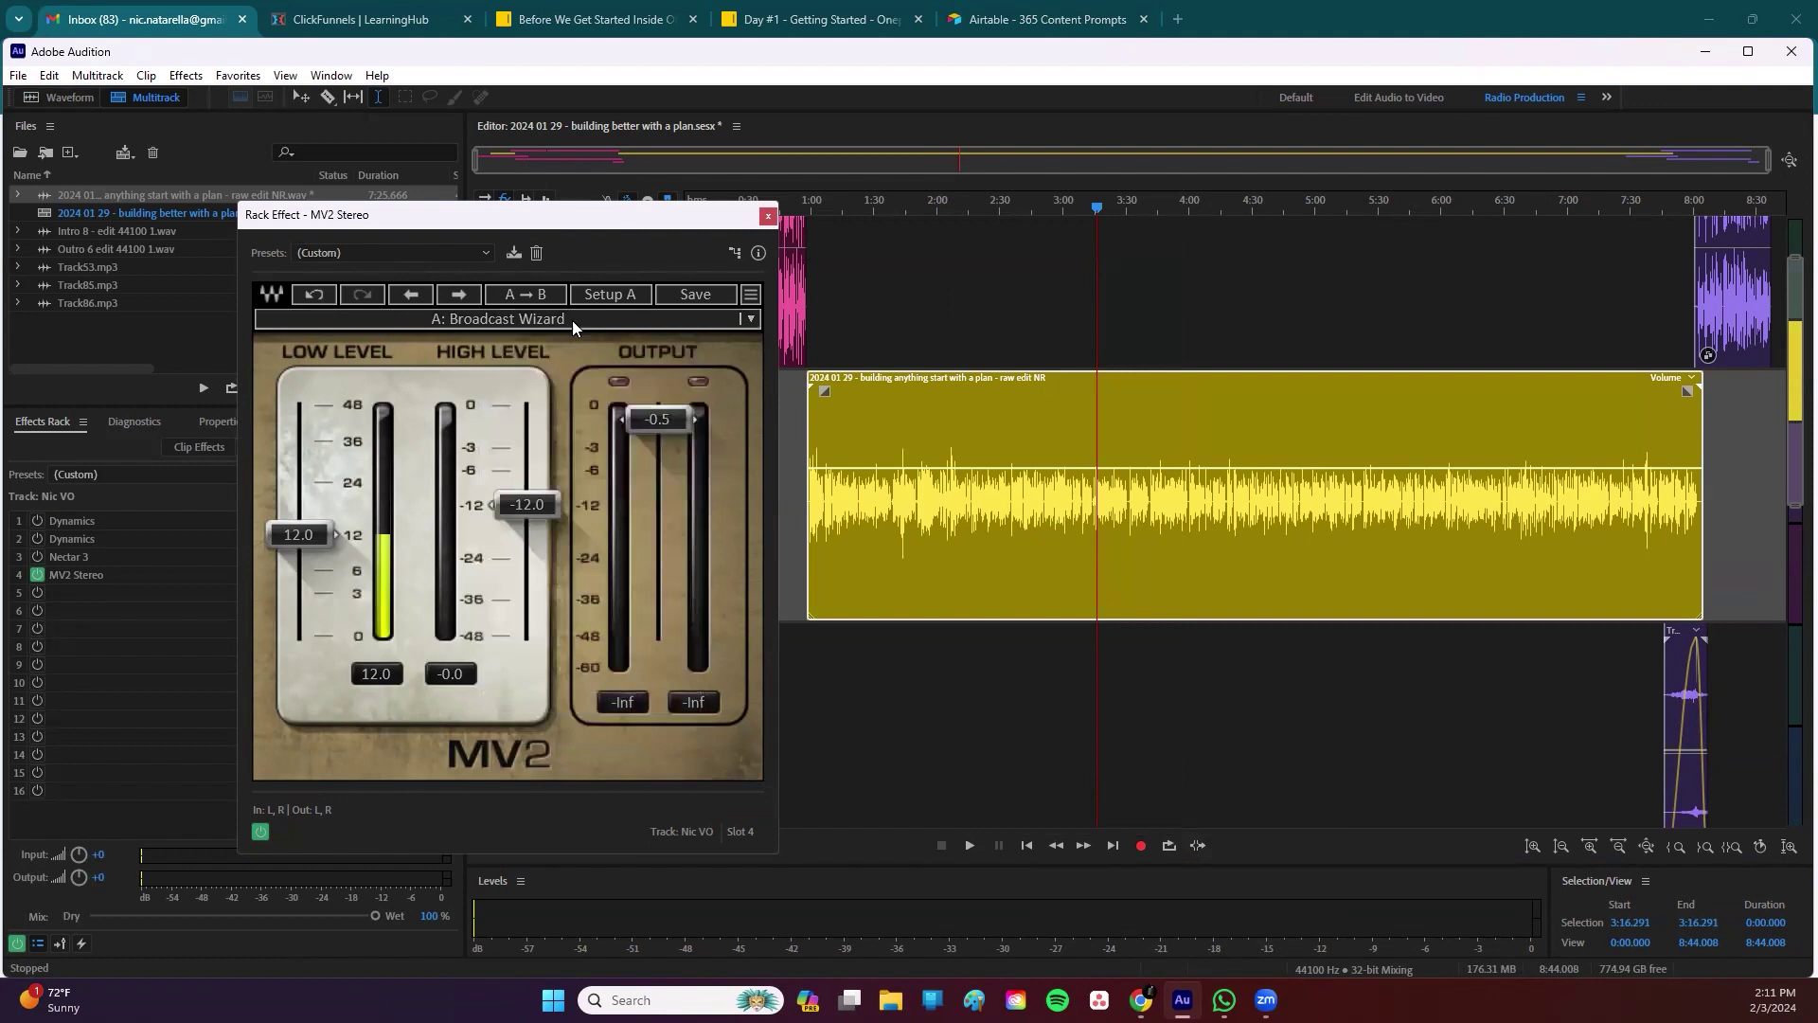
key("space")
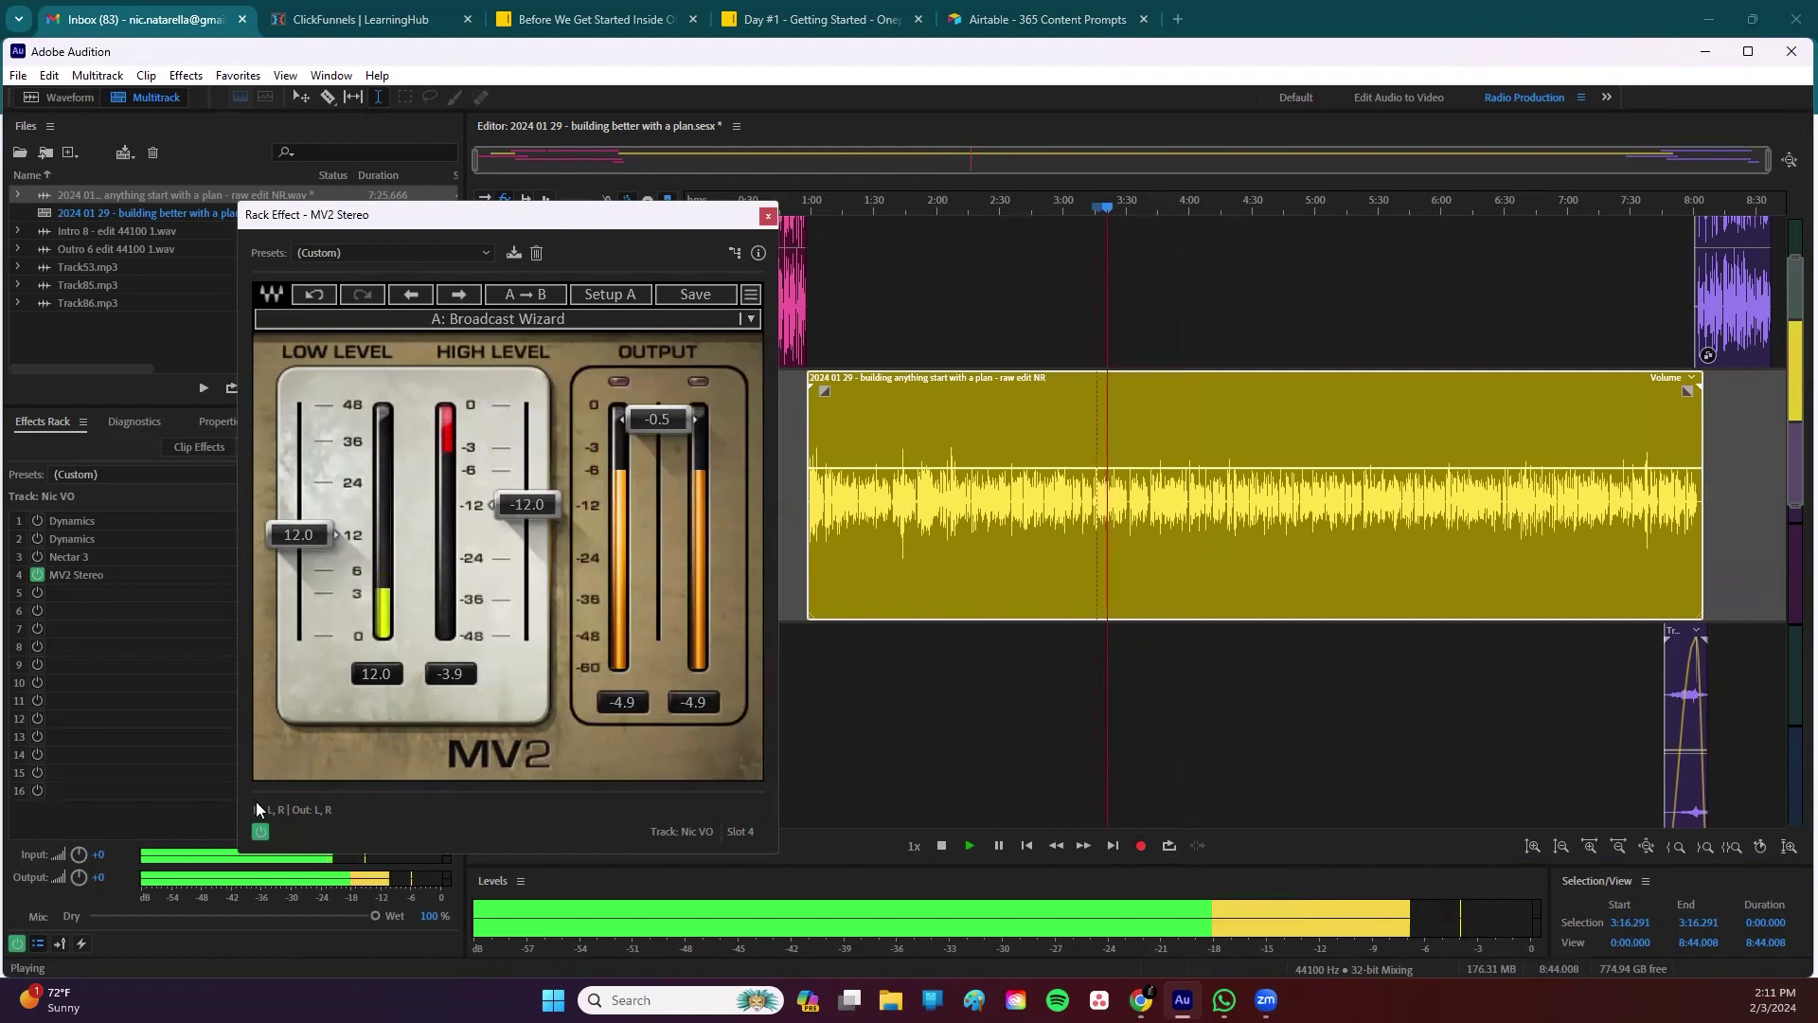
Step: Bypass MV2 Stereo and switch it back on during playback to compare the voice-over's sound, then stop playback
left_click(262, 832)
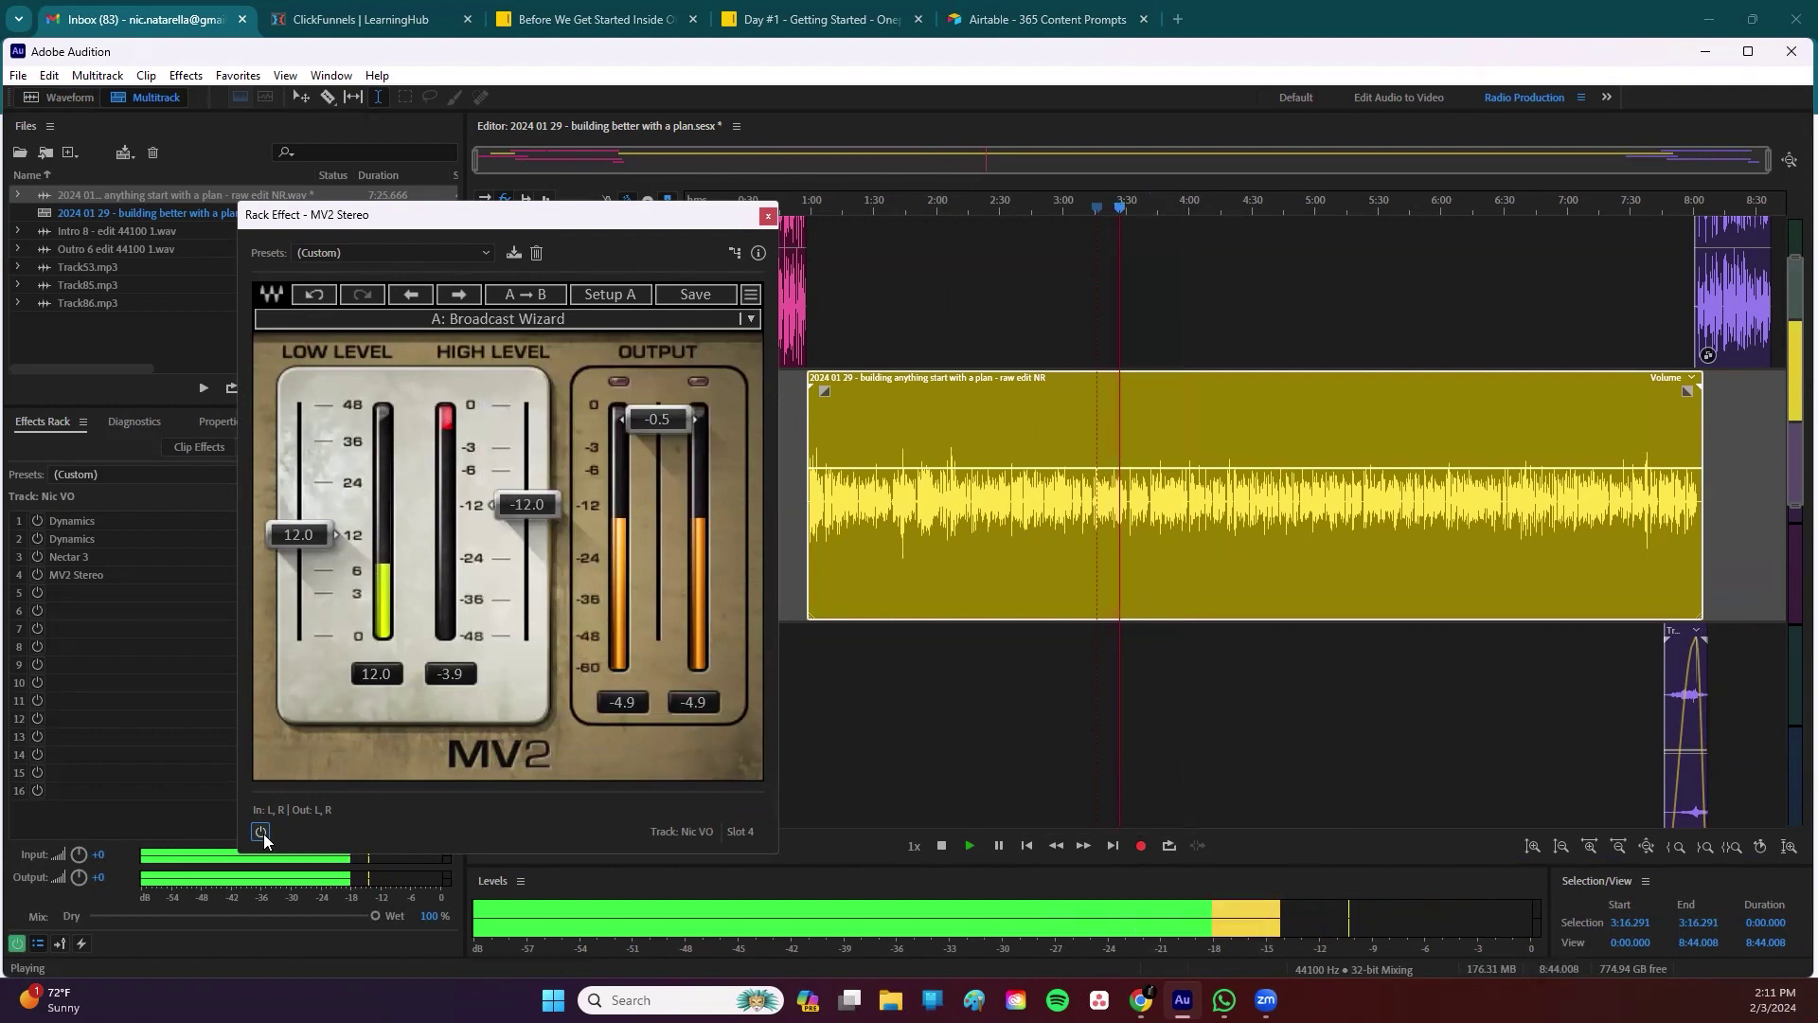
left_click(261, 832)
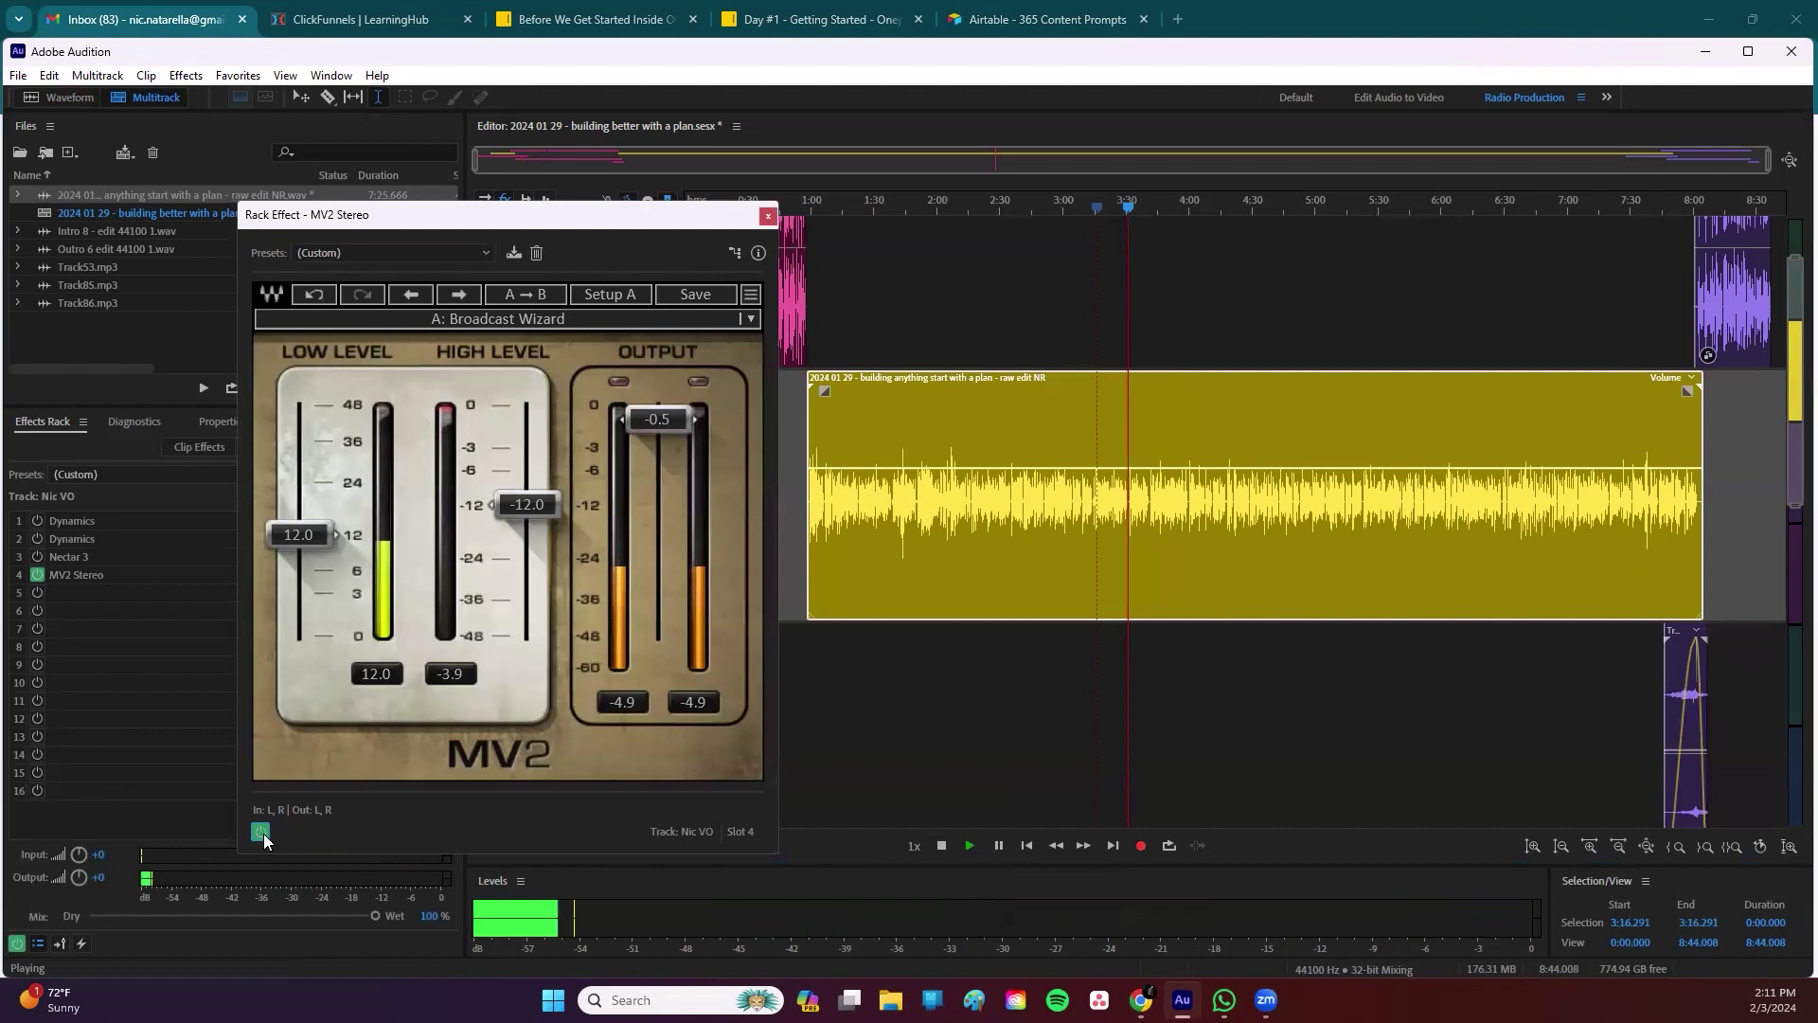
key("space")
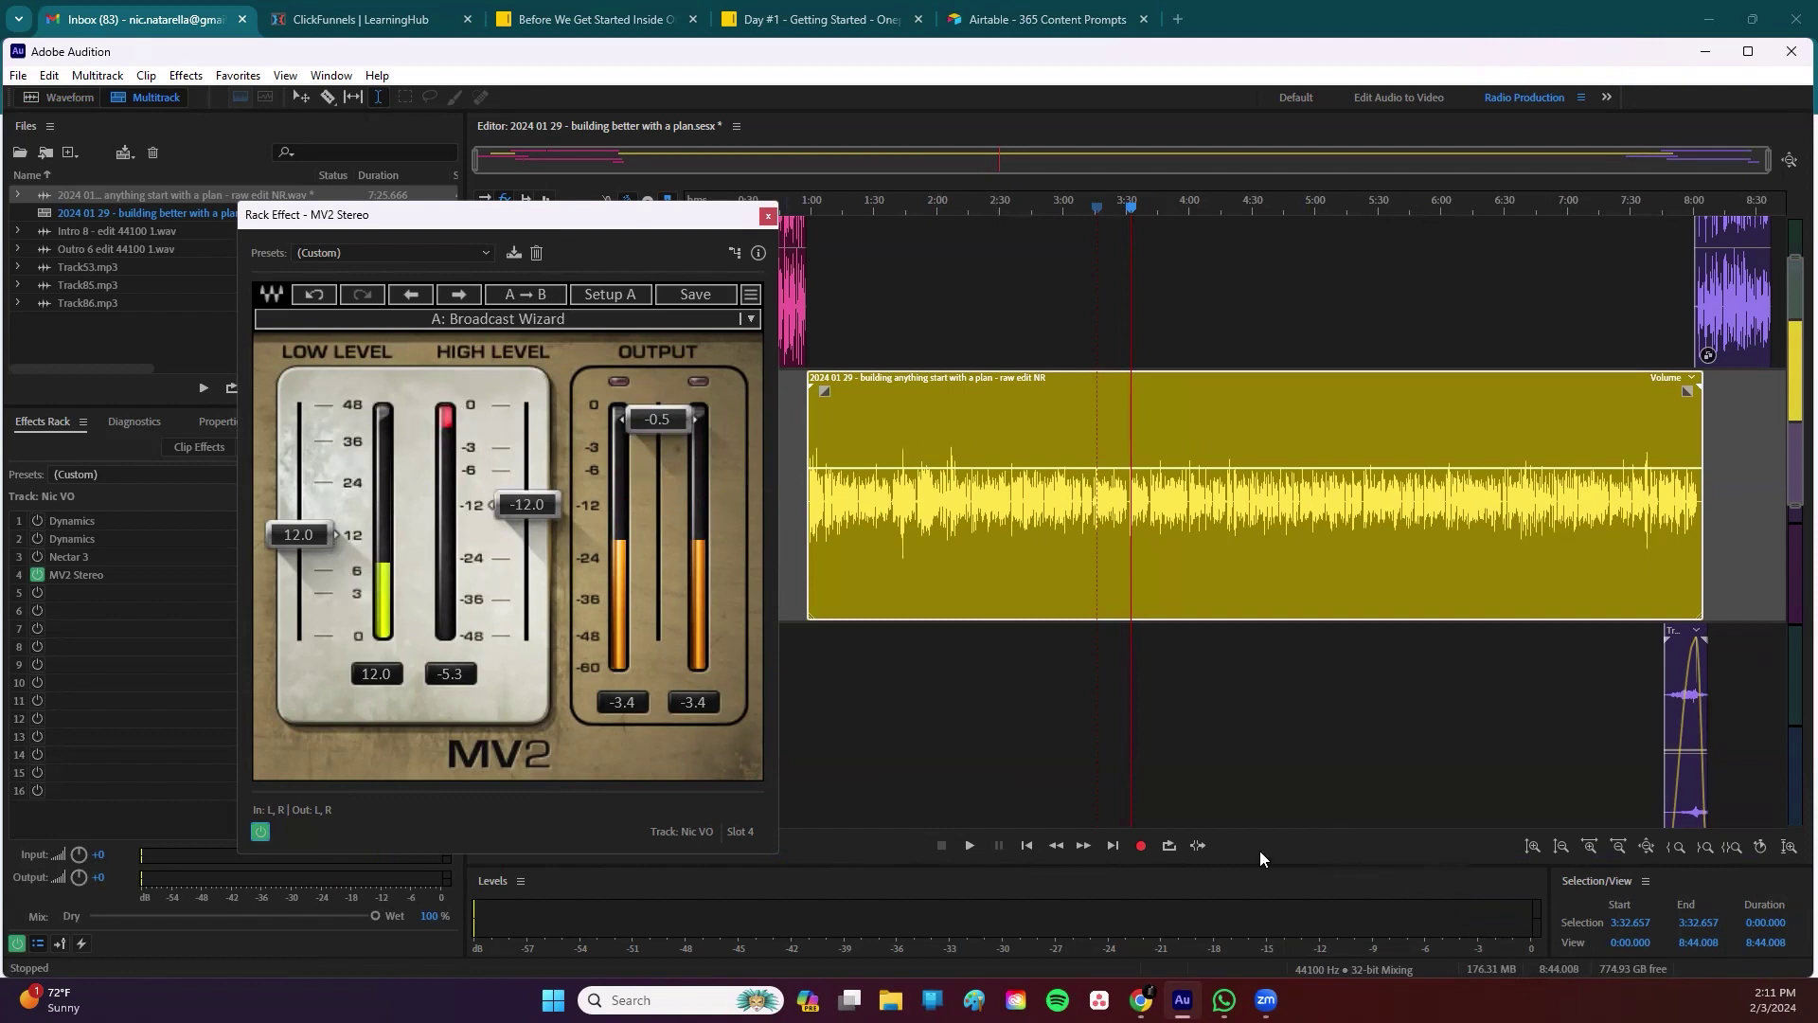
Step: Play the voice-over from 3:32.657 while lowering the MV2 Stereo output level to -10.3, then stop playback
key("space")
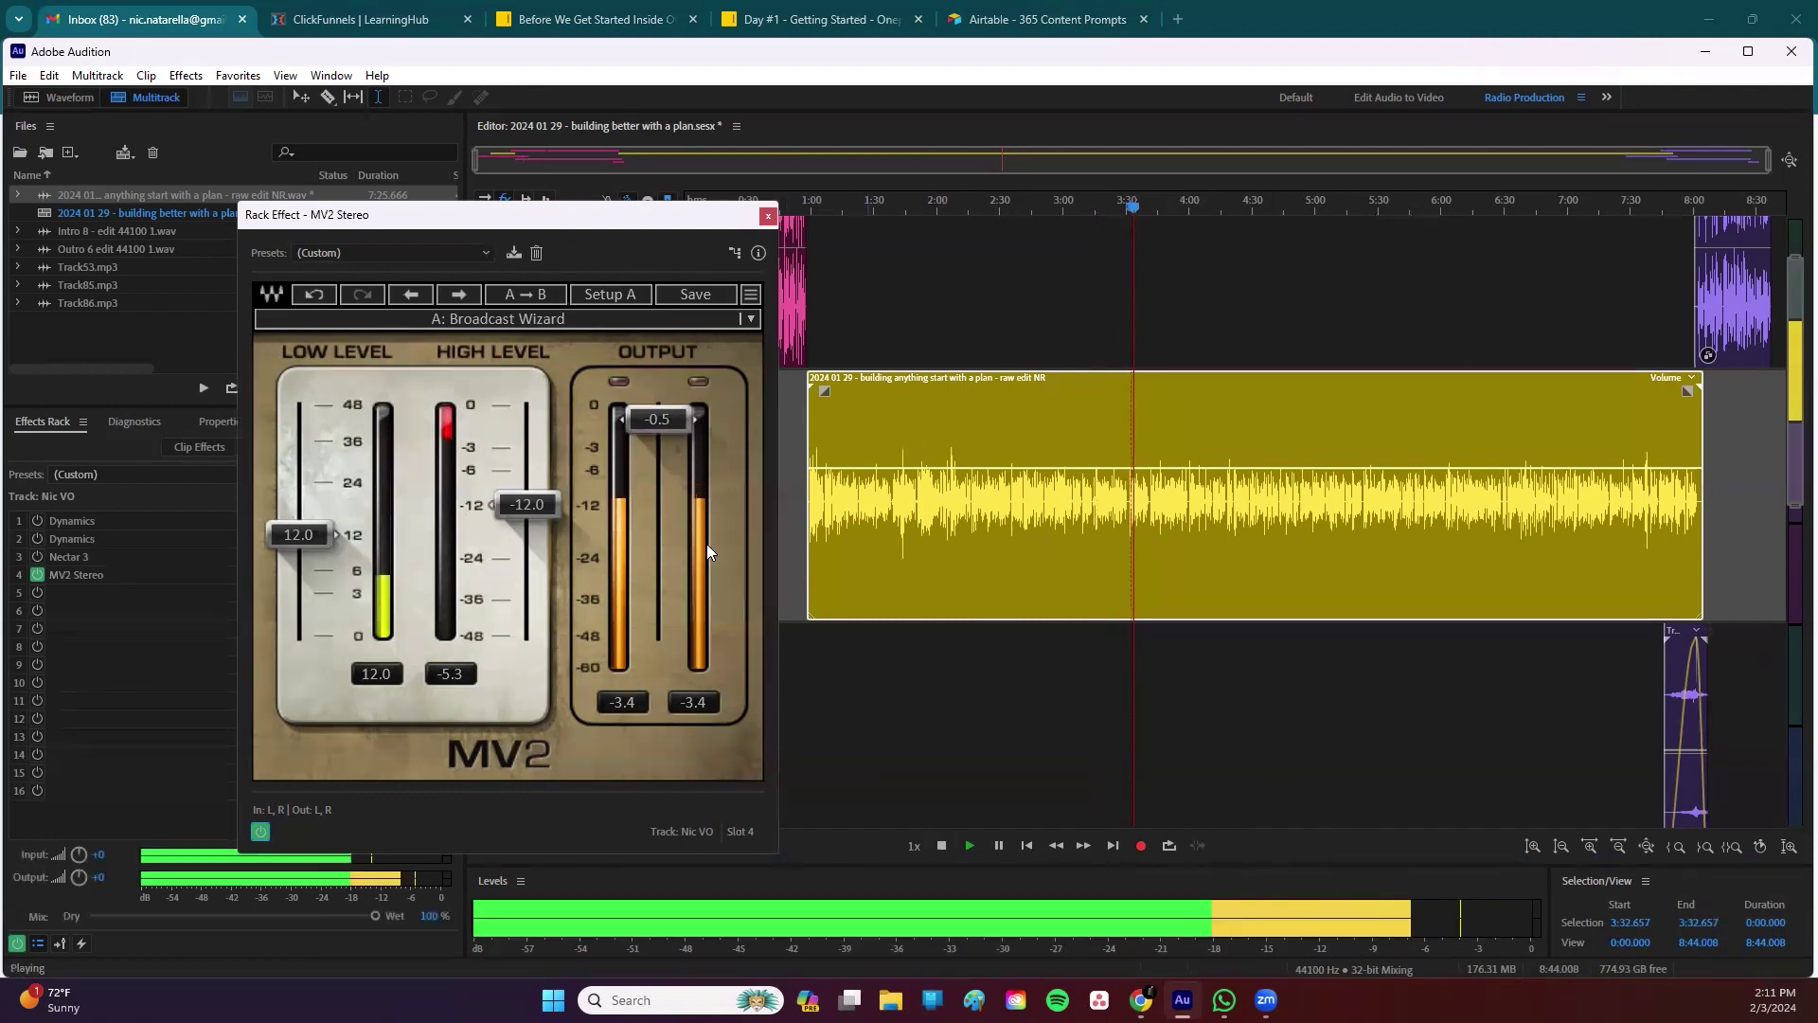
left_click_drag(647, 431, 648, 456)
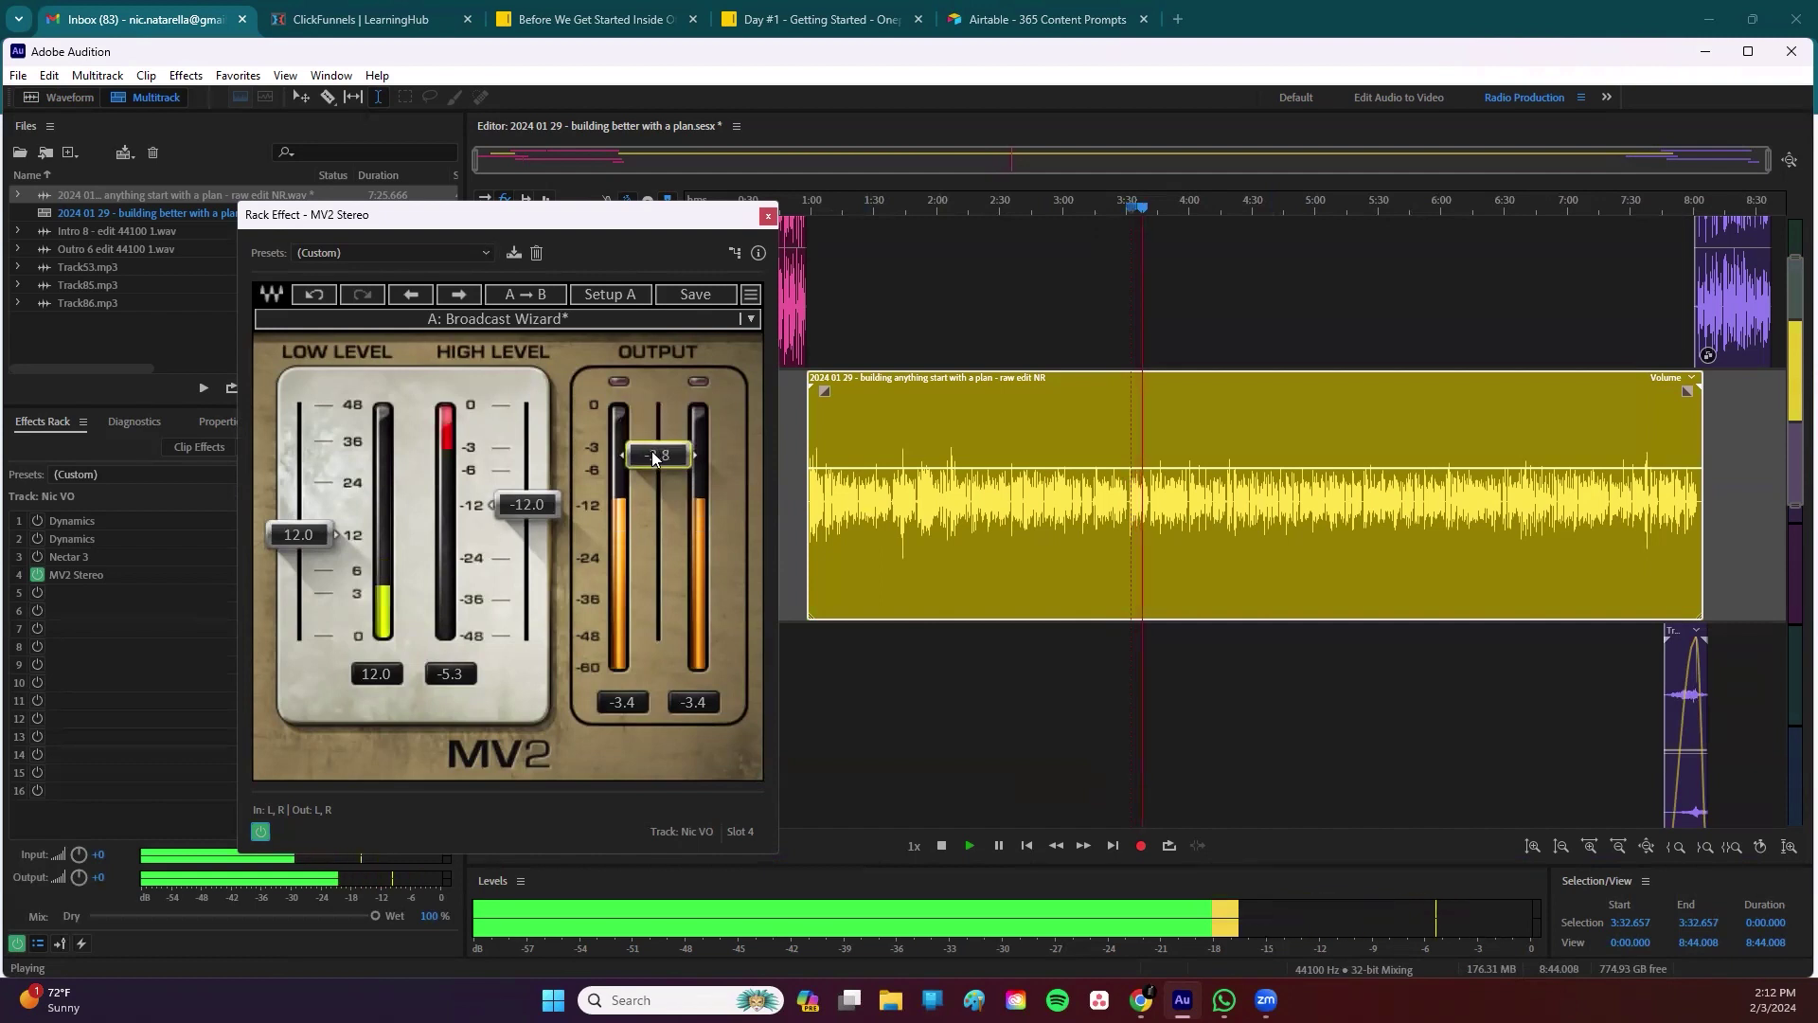
left_click_drag(654, 458, 653, 474)
key("space")
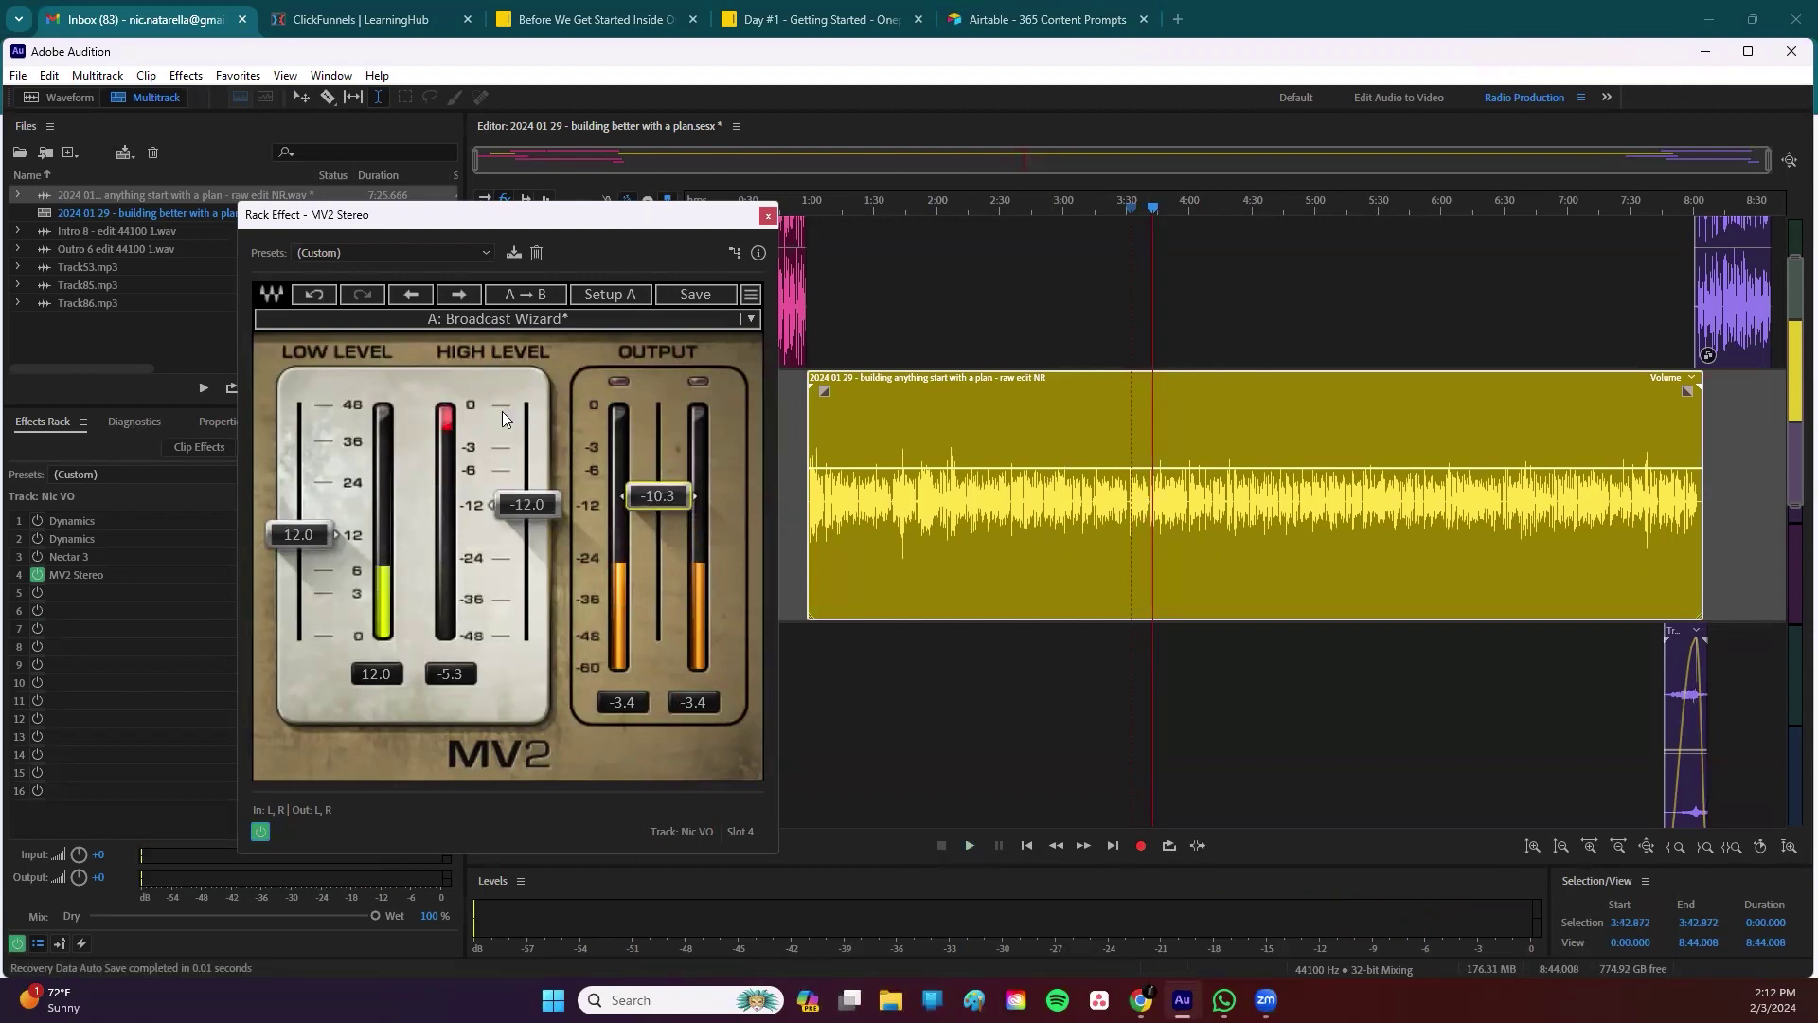
Step: Close the MV2 Stereo window, switch the effect off and remove it from slot 4 of the Nic VO track
left_click(767, 216)
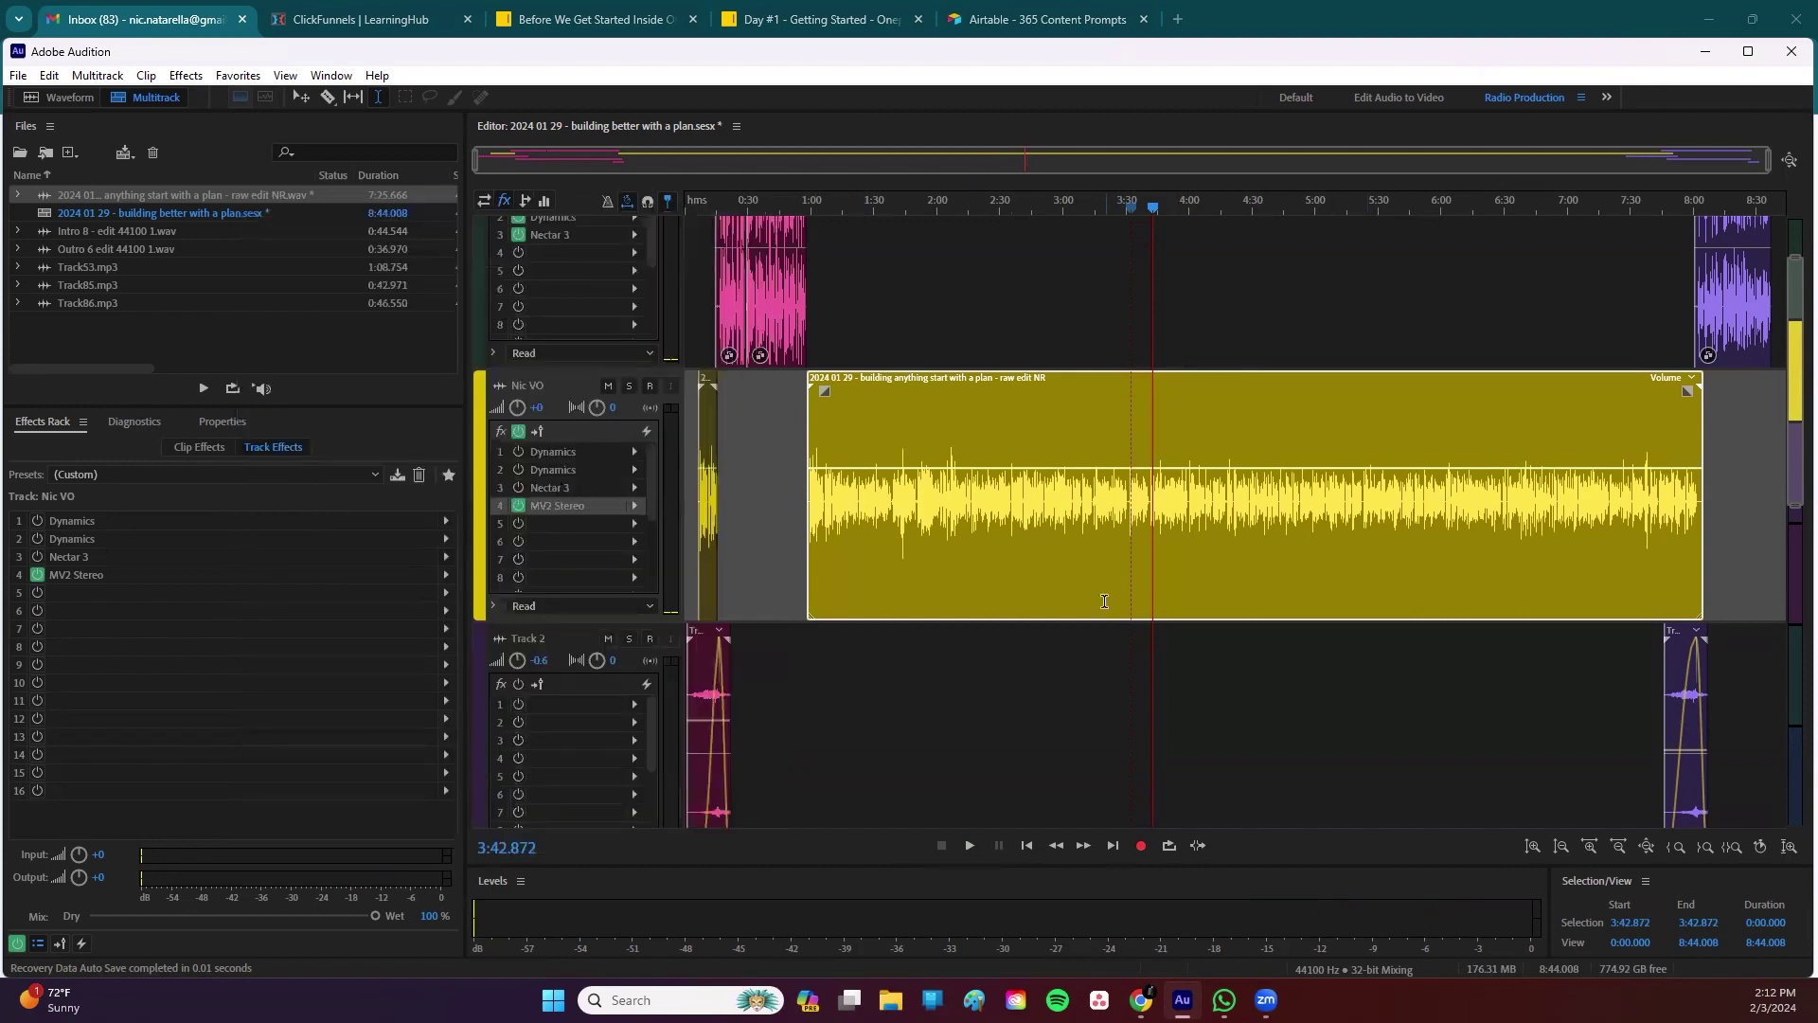
left_click(517, 506)
left_click(634, 506)
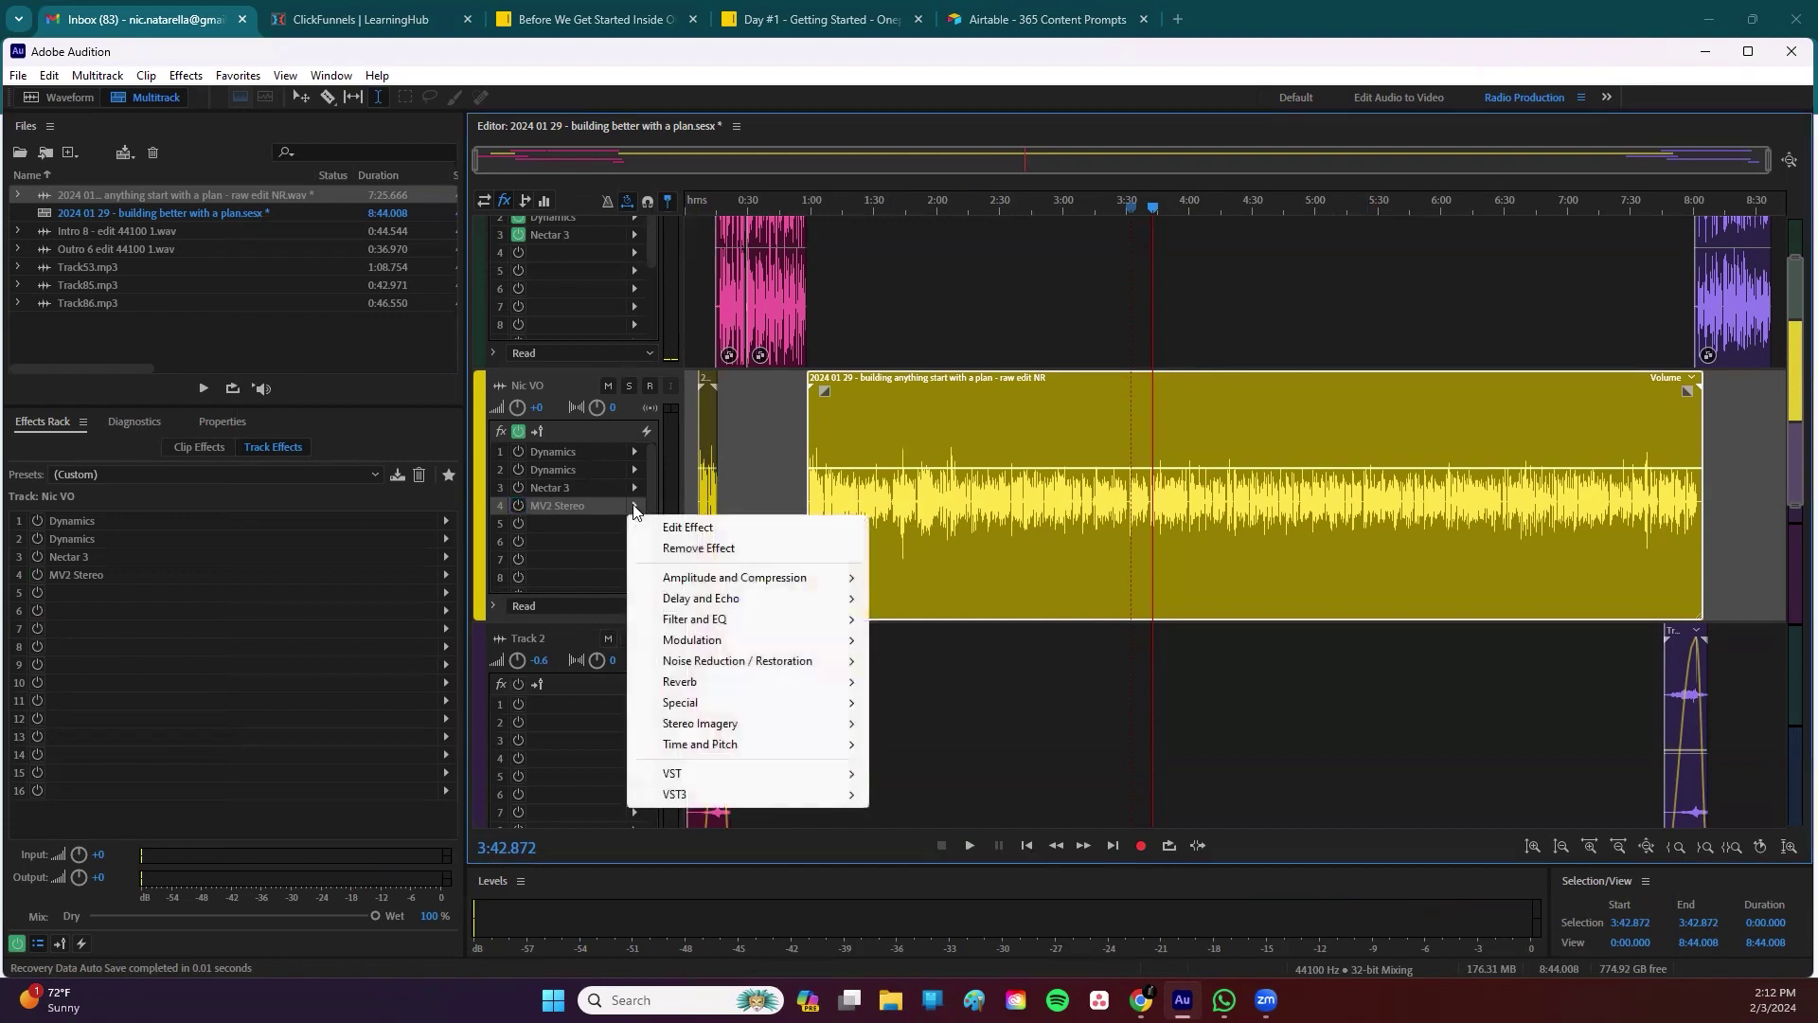
left_click(705, 548)
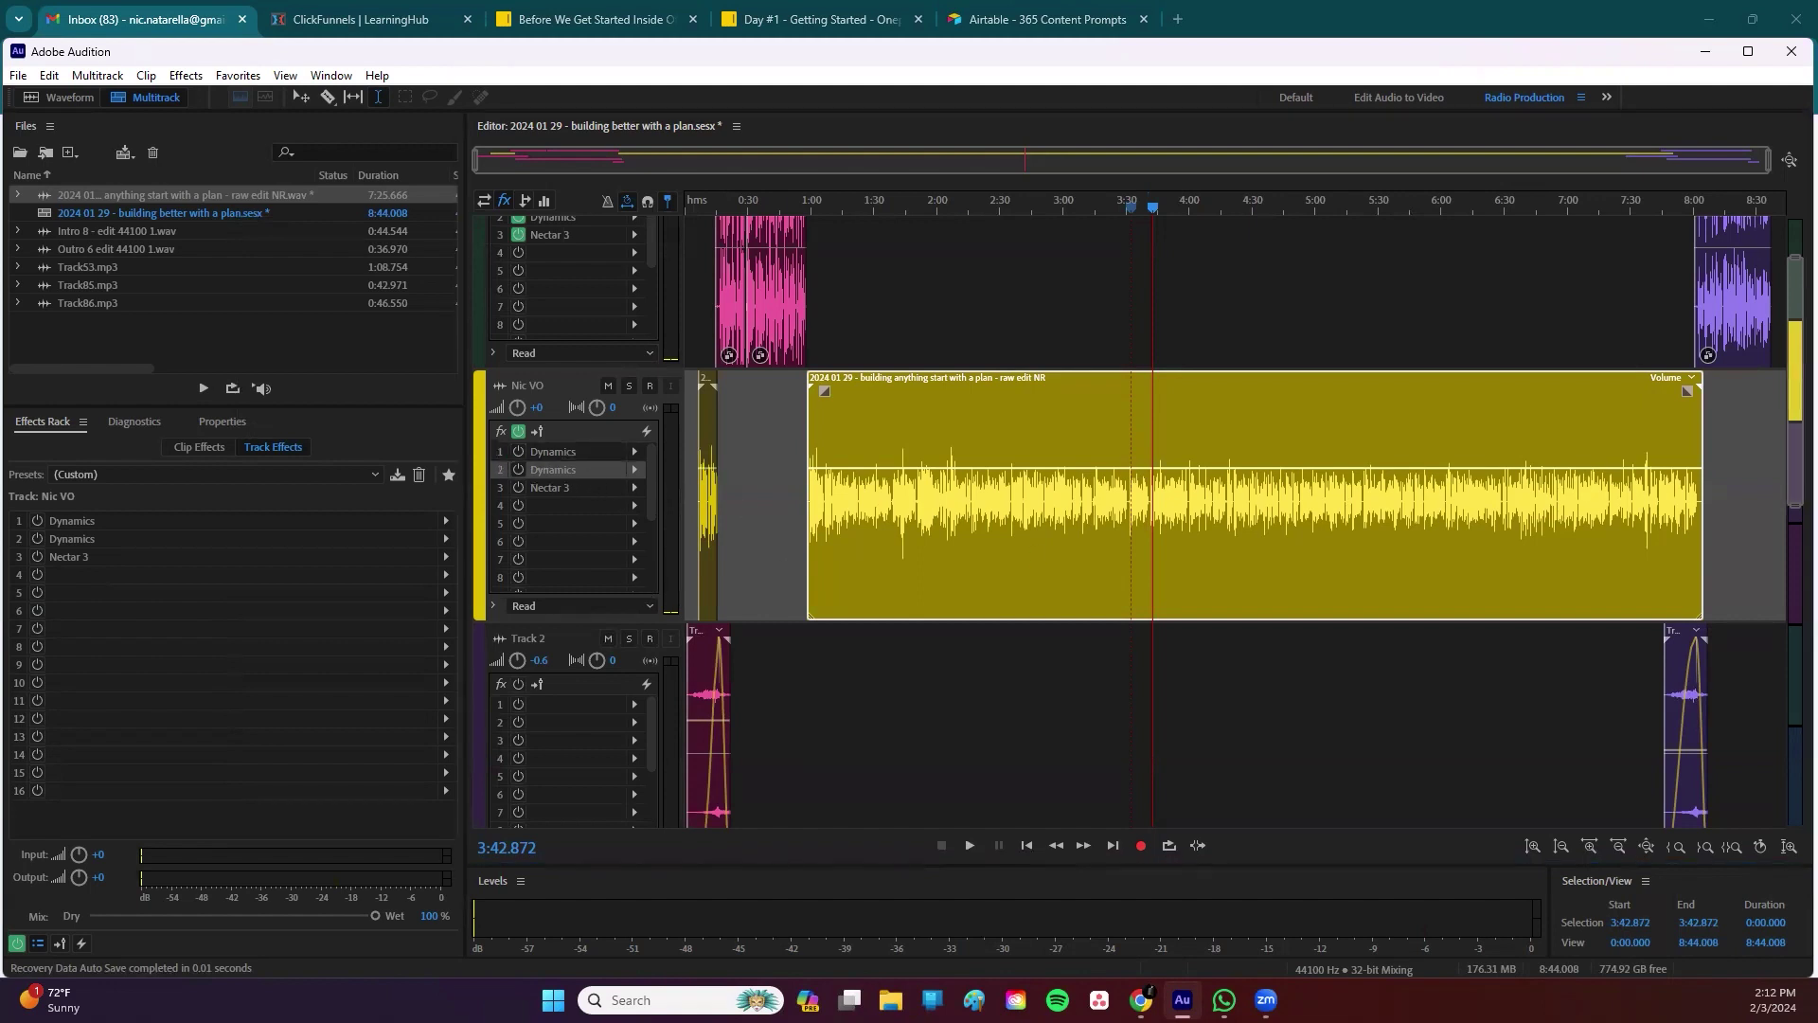
Step: Open the slot 2 Dynamics effect on the Nic VO track and switch it on while playing from 1:28.310, then stop and close it
double_click(558, 468)
left_click(871, 289)
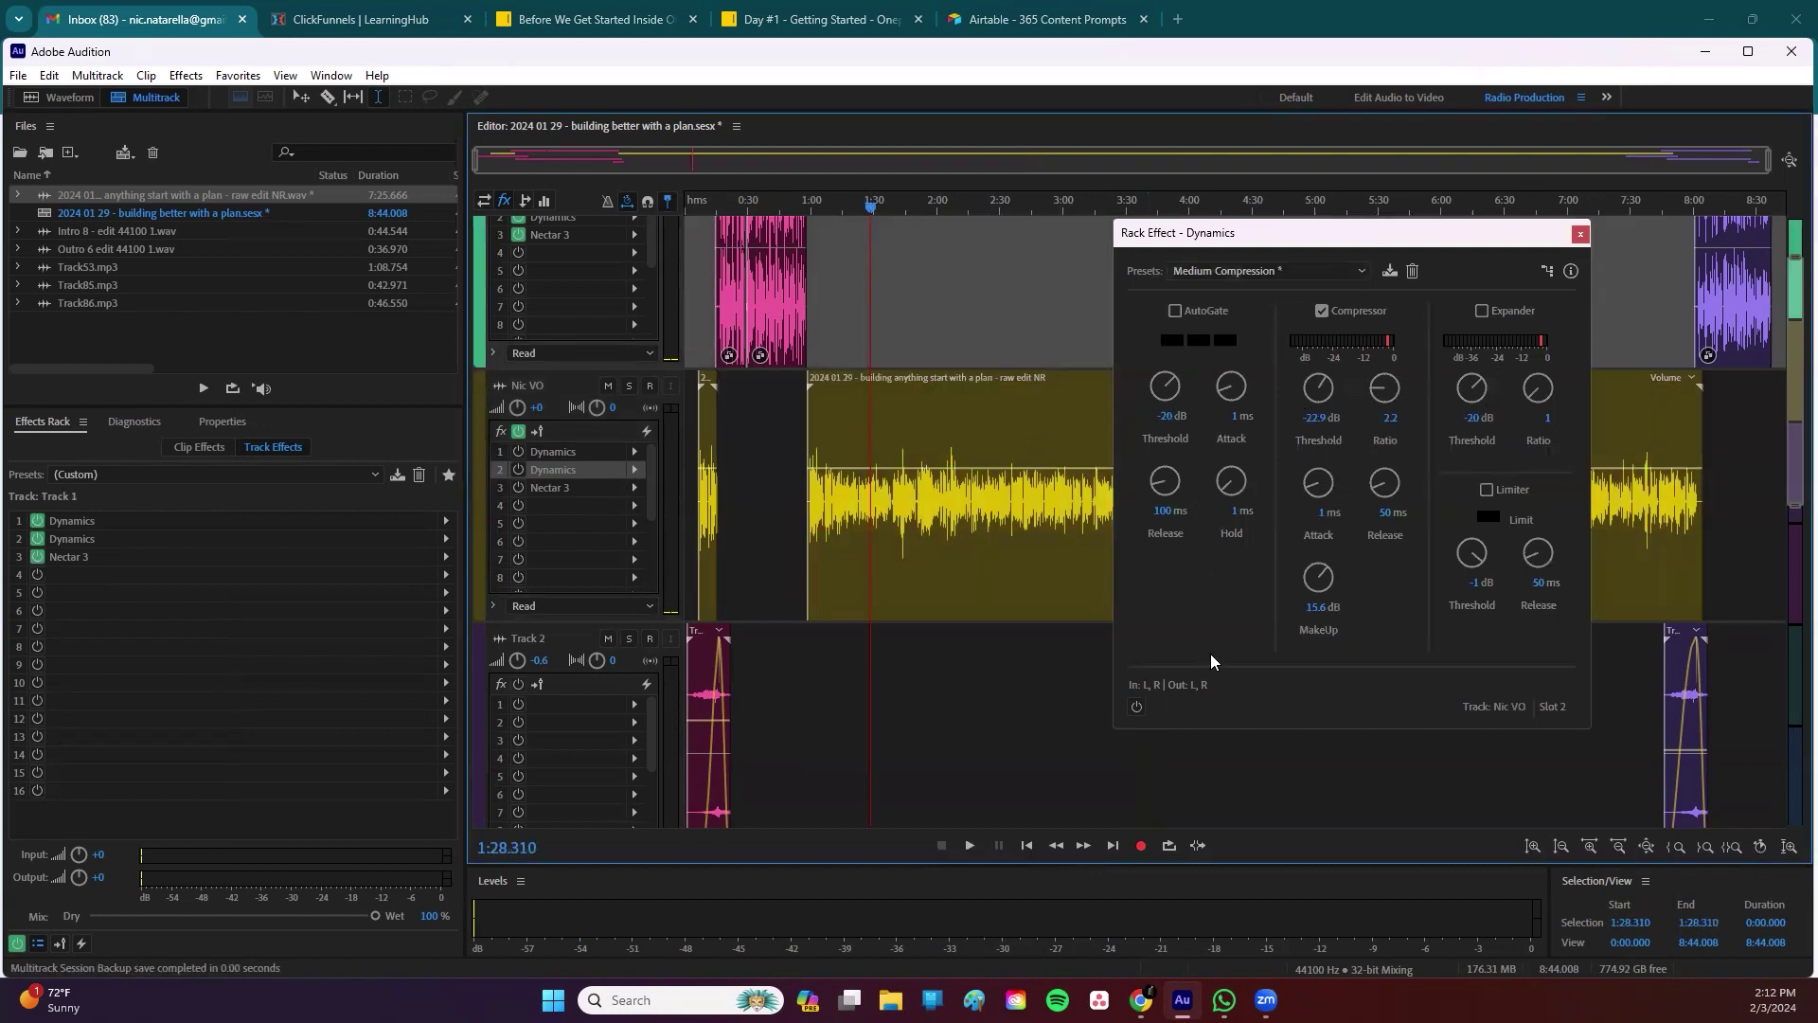
key("space")
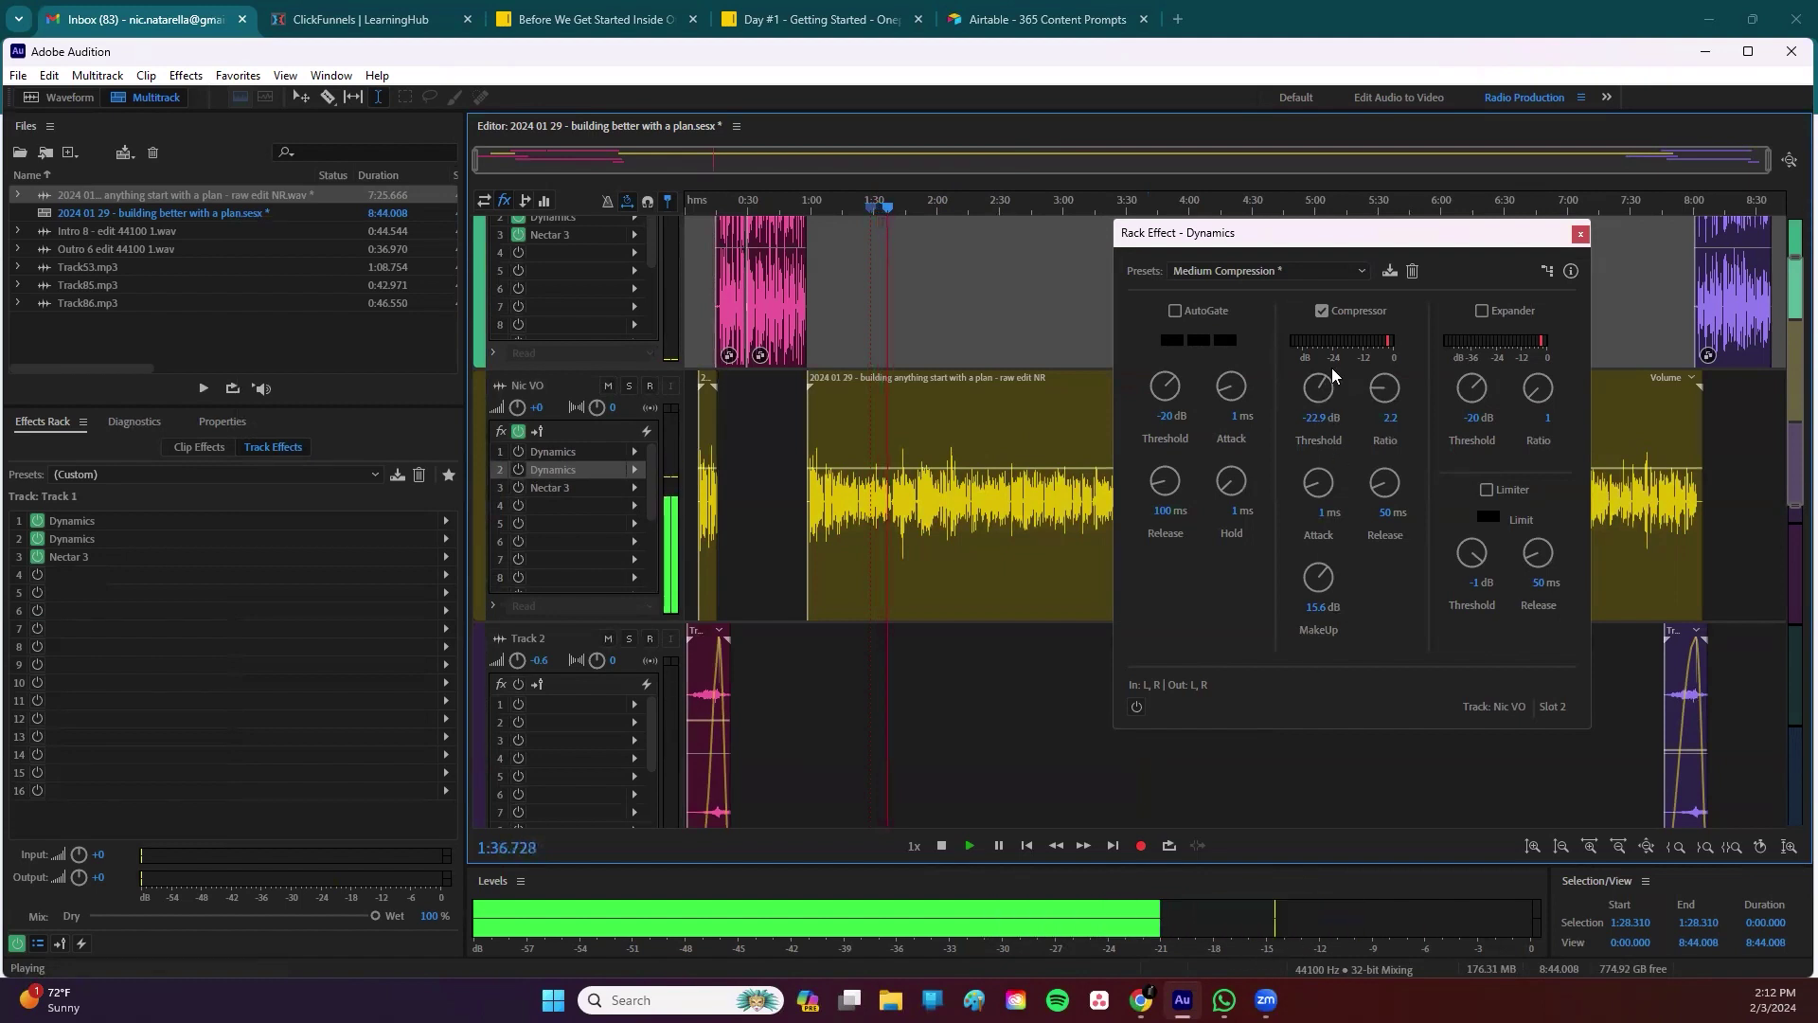
left_click(1136, 706)
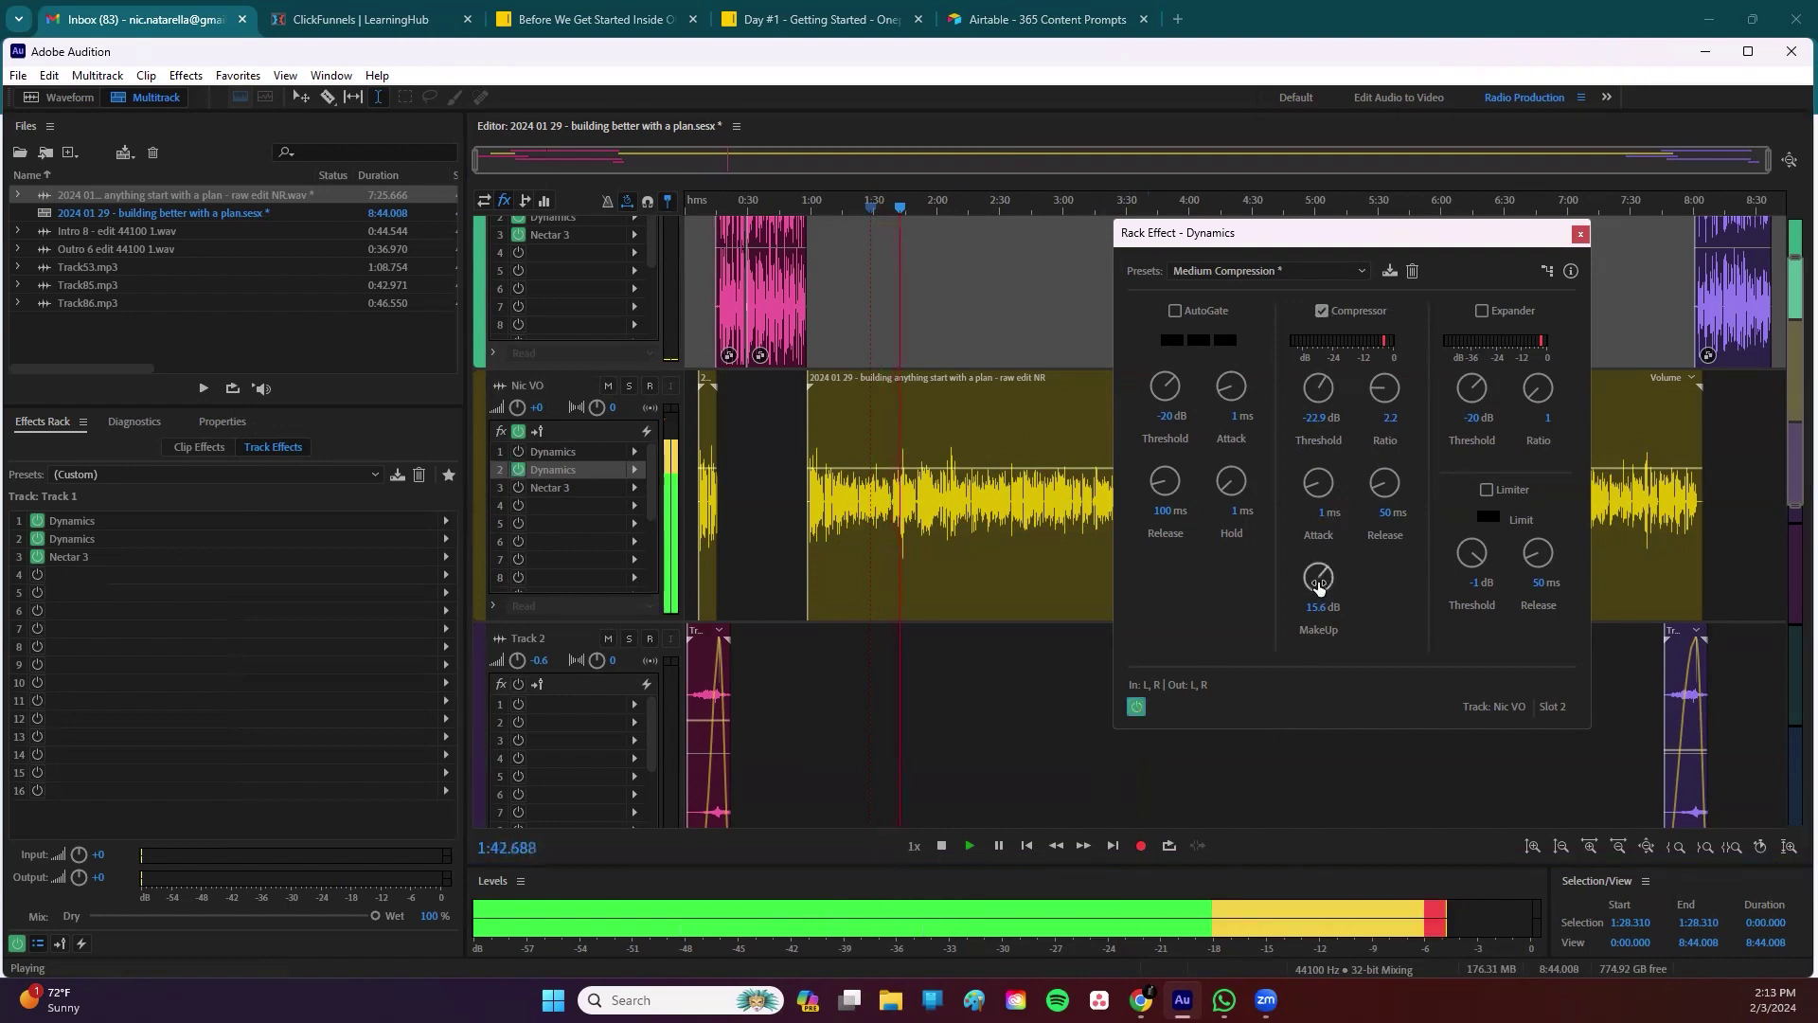
key("space")
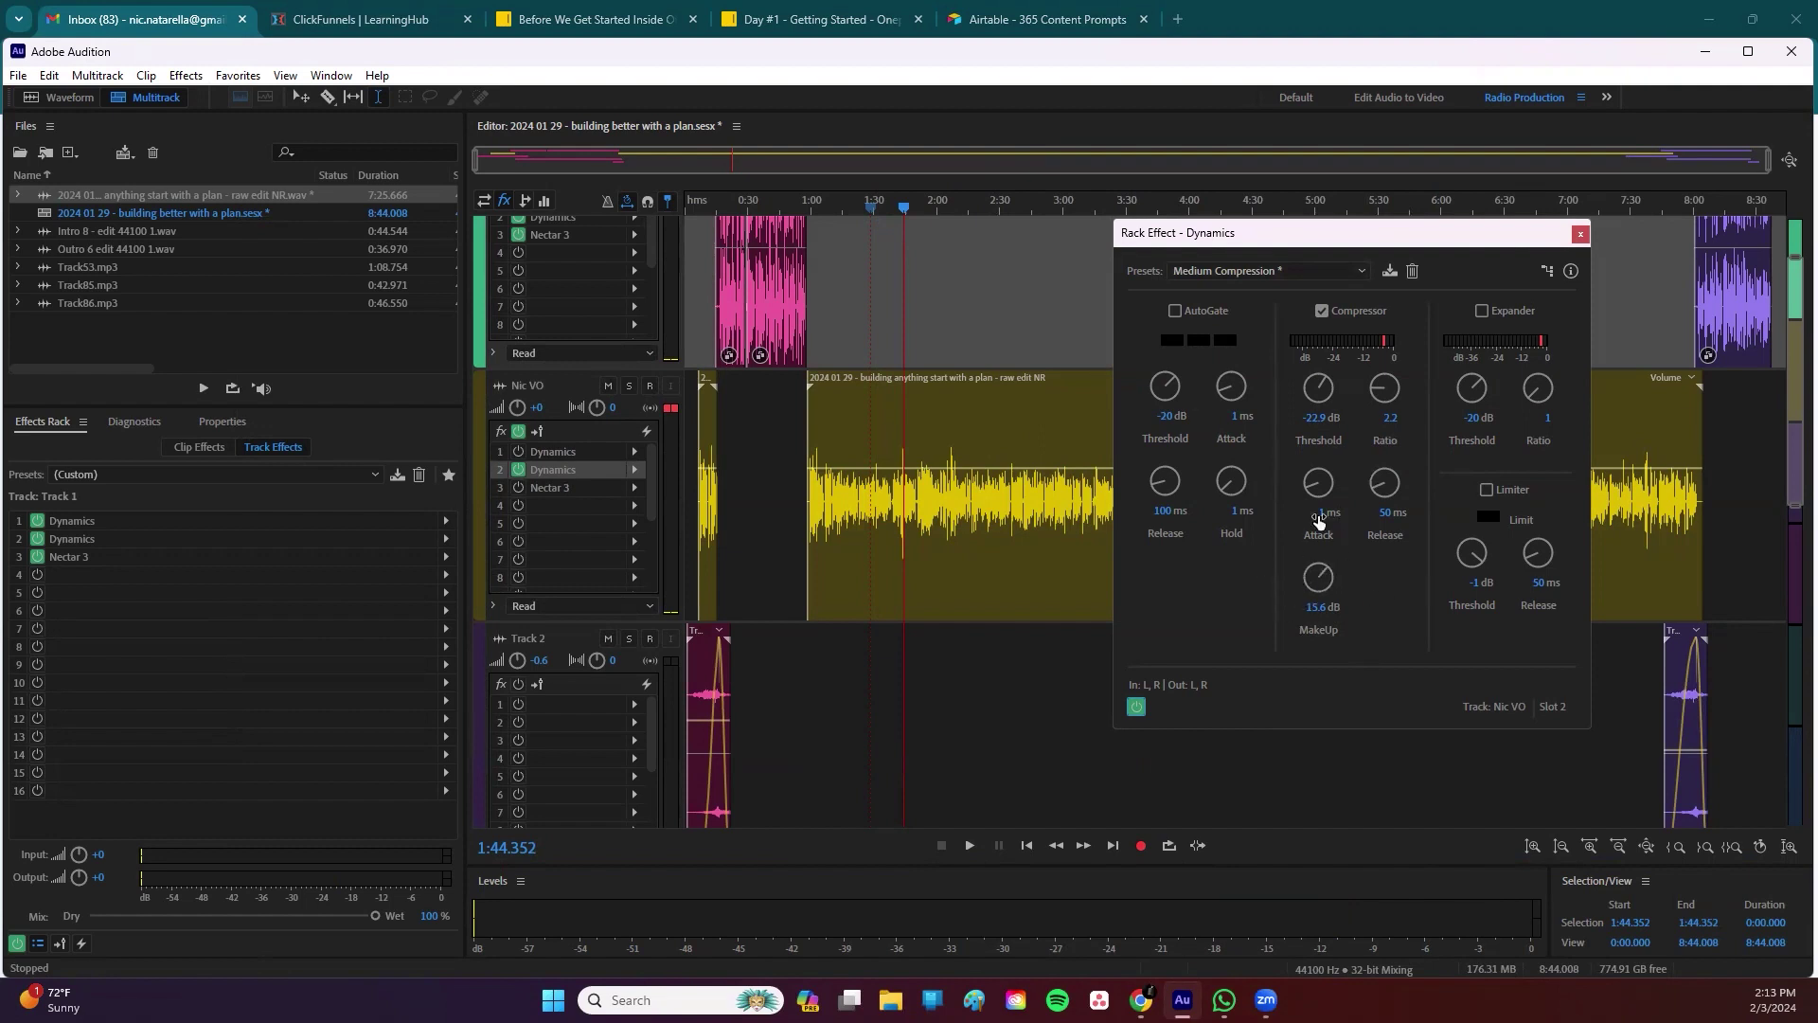
key("Escape")
Step: Look over the session's tracks and reduce the track heights so that every track down to Mix fits in view
scroll(1038, 317, "up", 1)
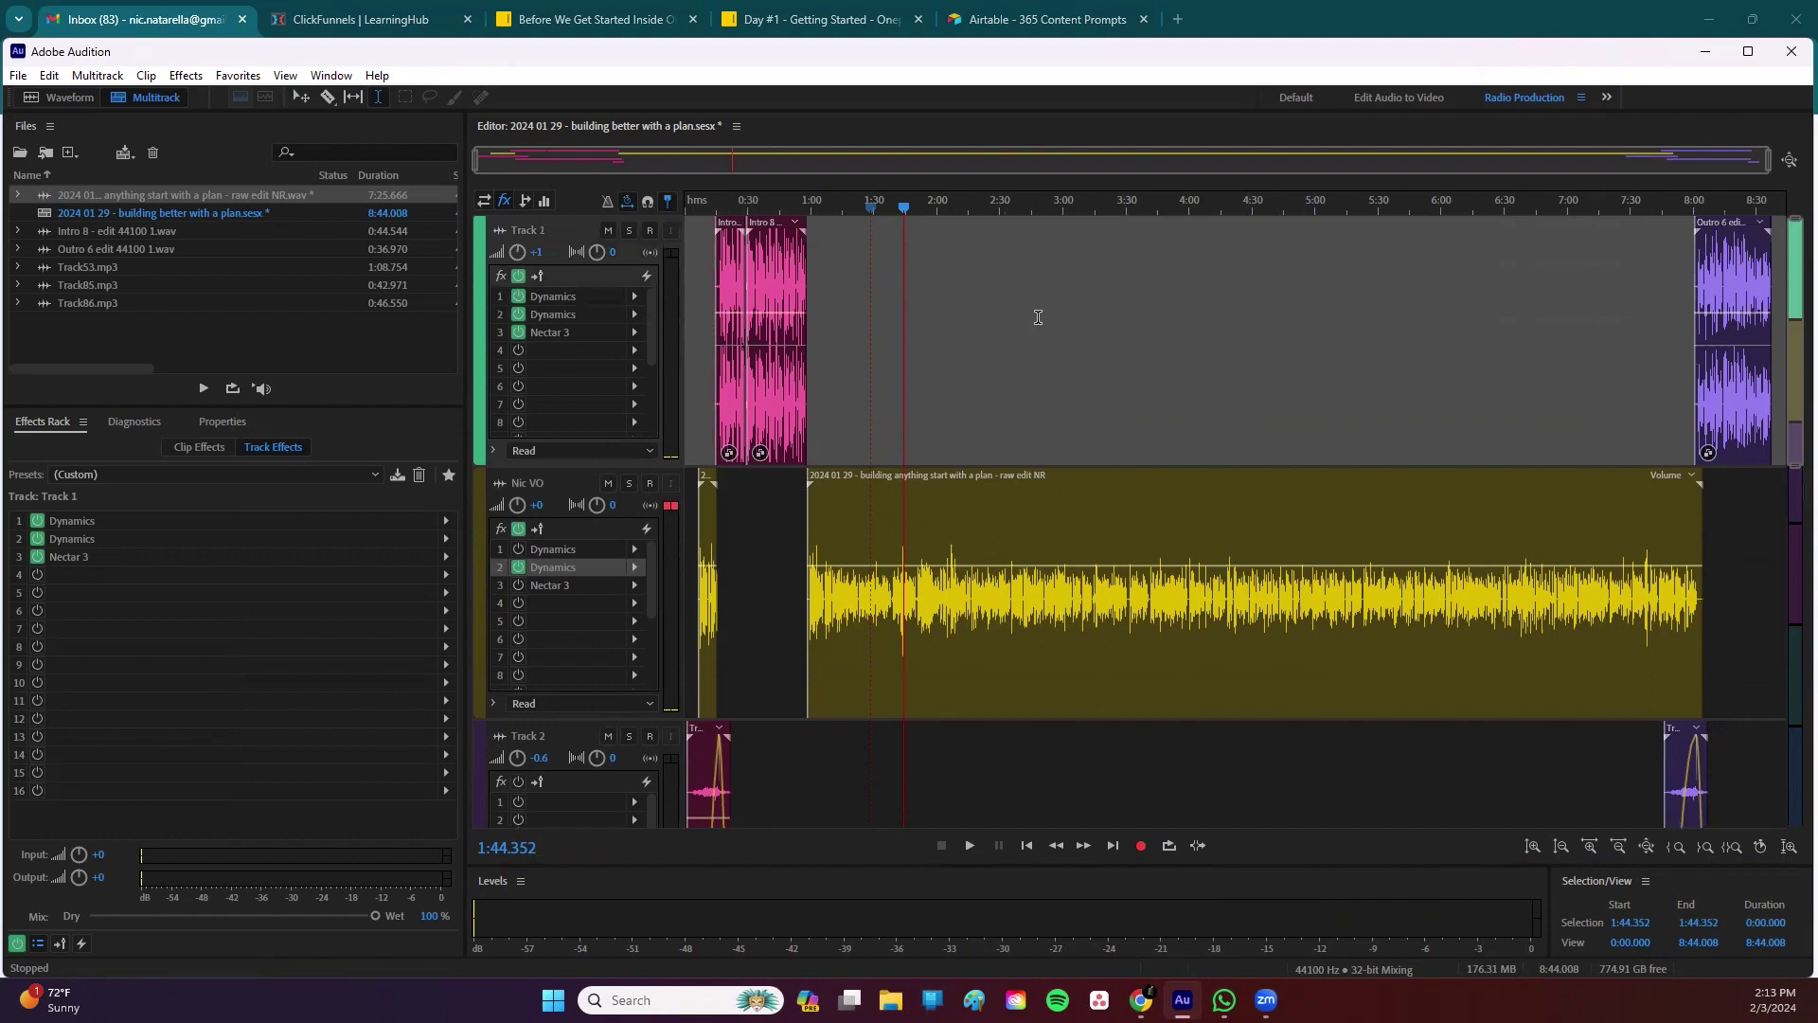
scroll(1038, 317, "down", 2)
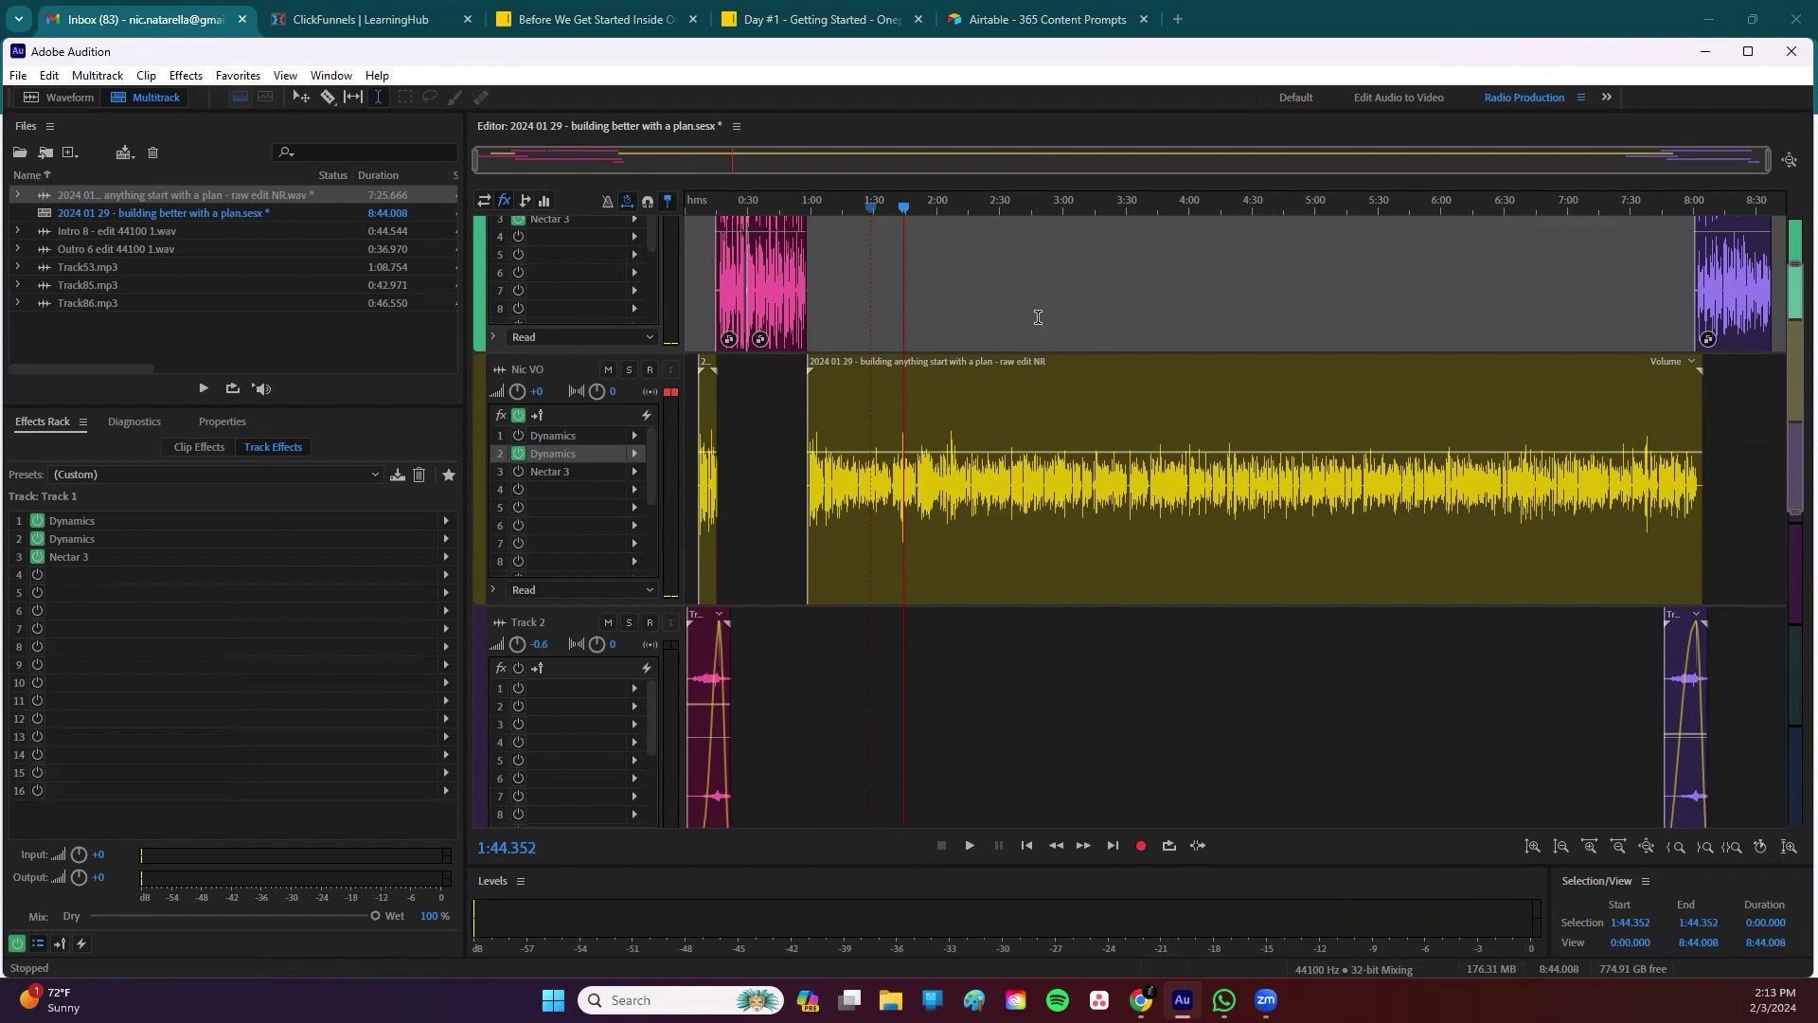
scroll(1028, 310, "up", 2)
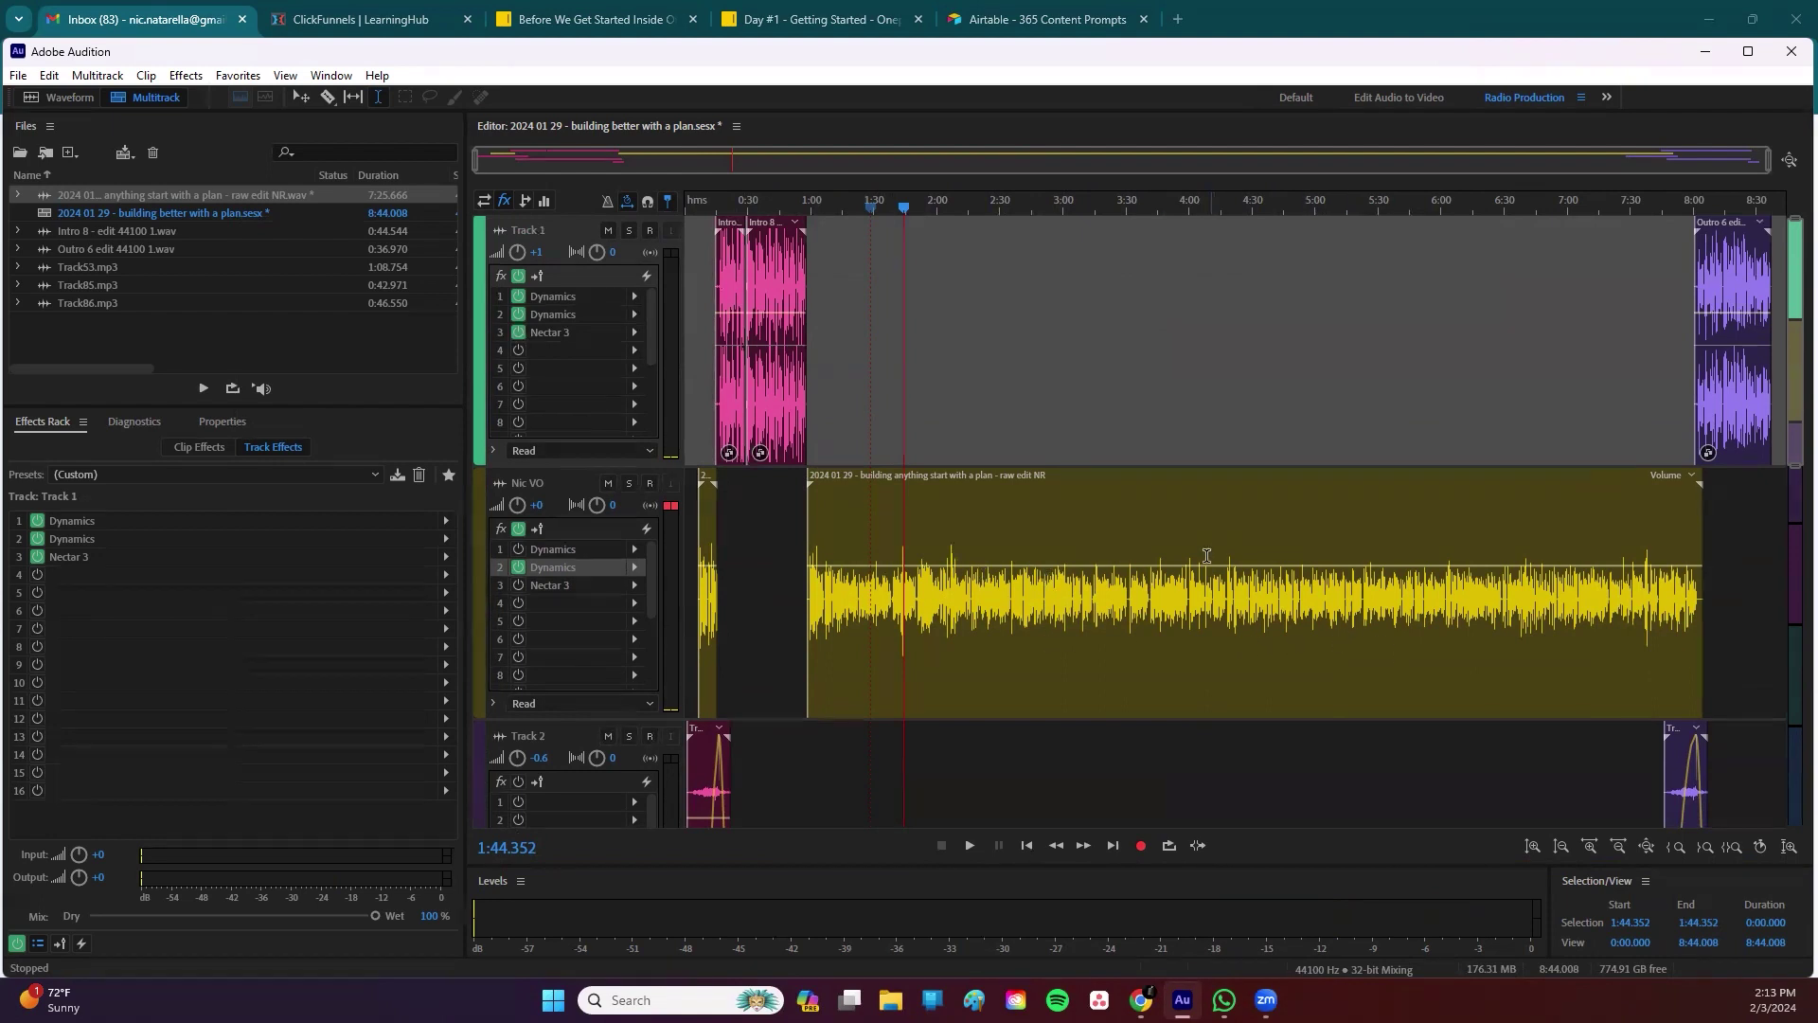
scroll(793, 573, "down", 3)
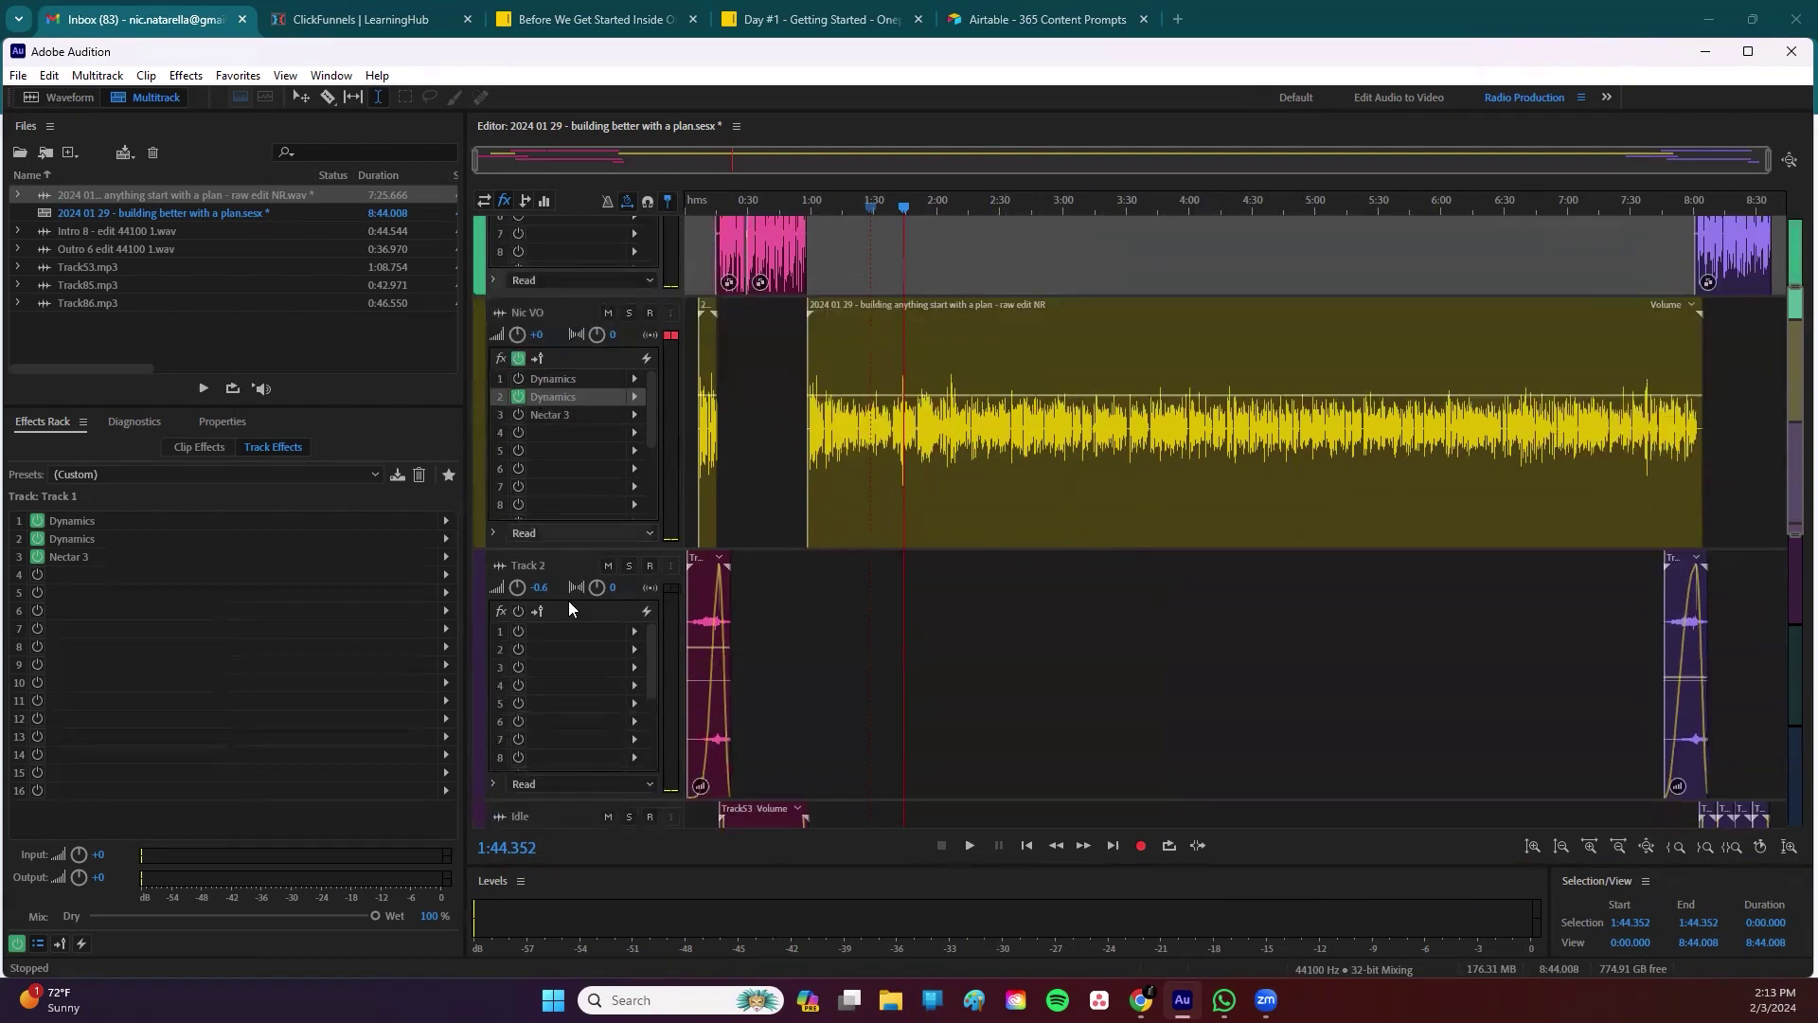
scroll(568, 600, "down", 4)
scroll(551, 553, "up", 2)
scroll(551, 553, "down", 3)
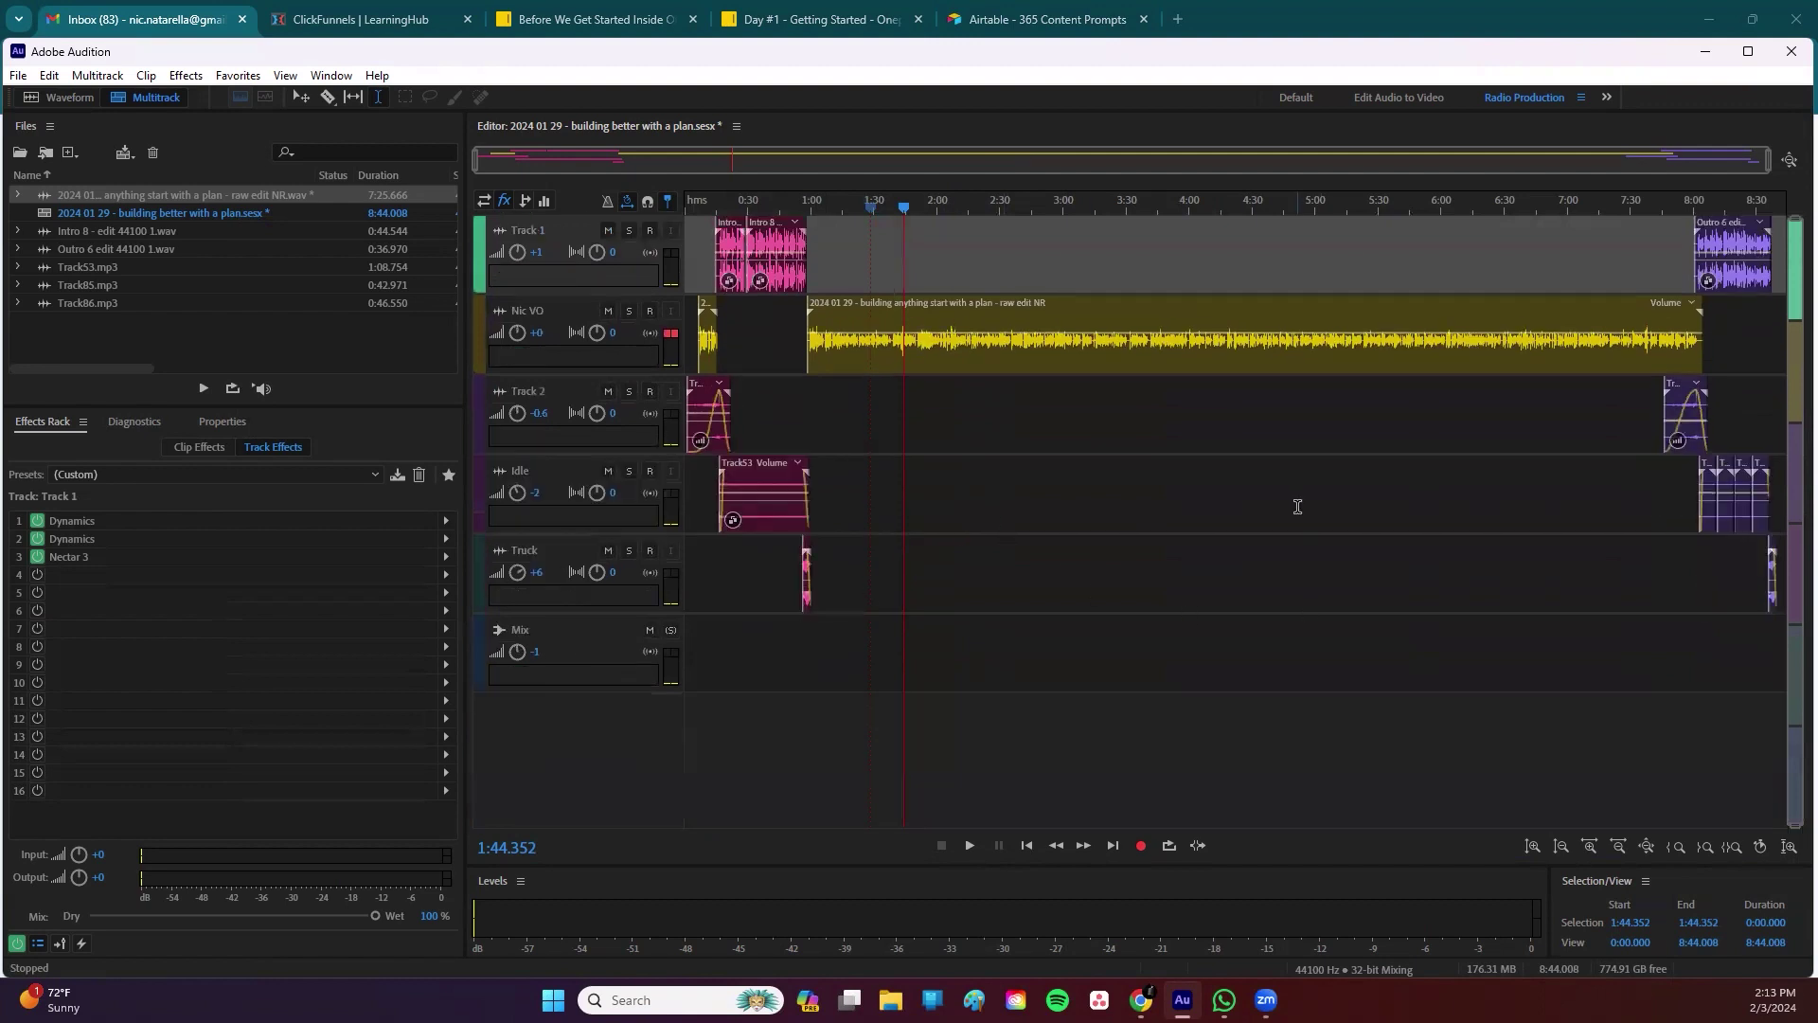